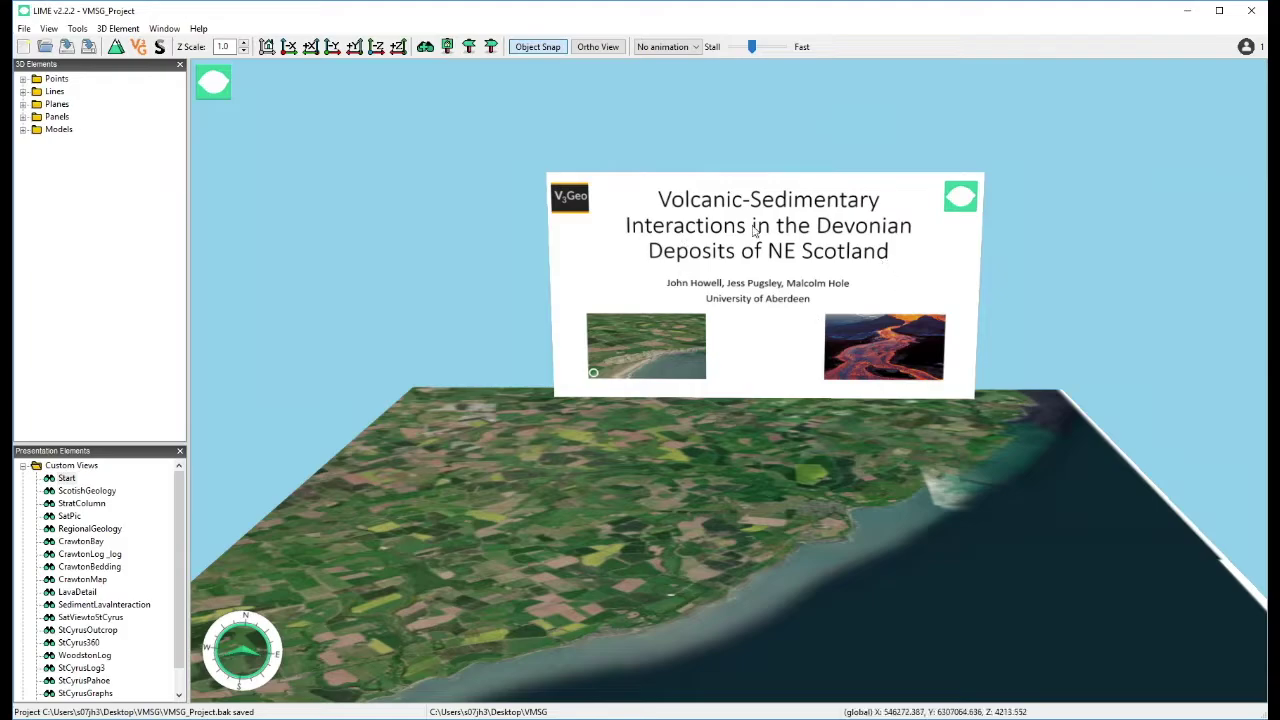
Animate the ScotishGeology saved view, showing the Devonian title panel over NE Scotland
{"action": "right_click", "coordinate": [68, 492]}
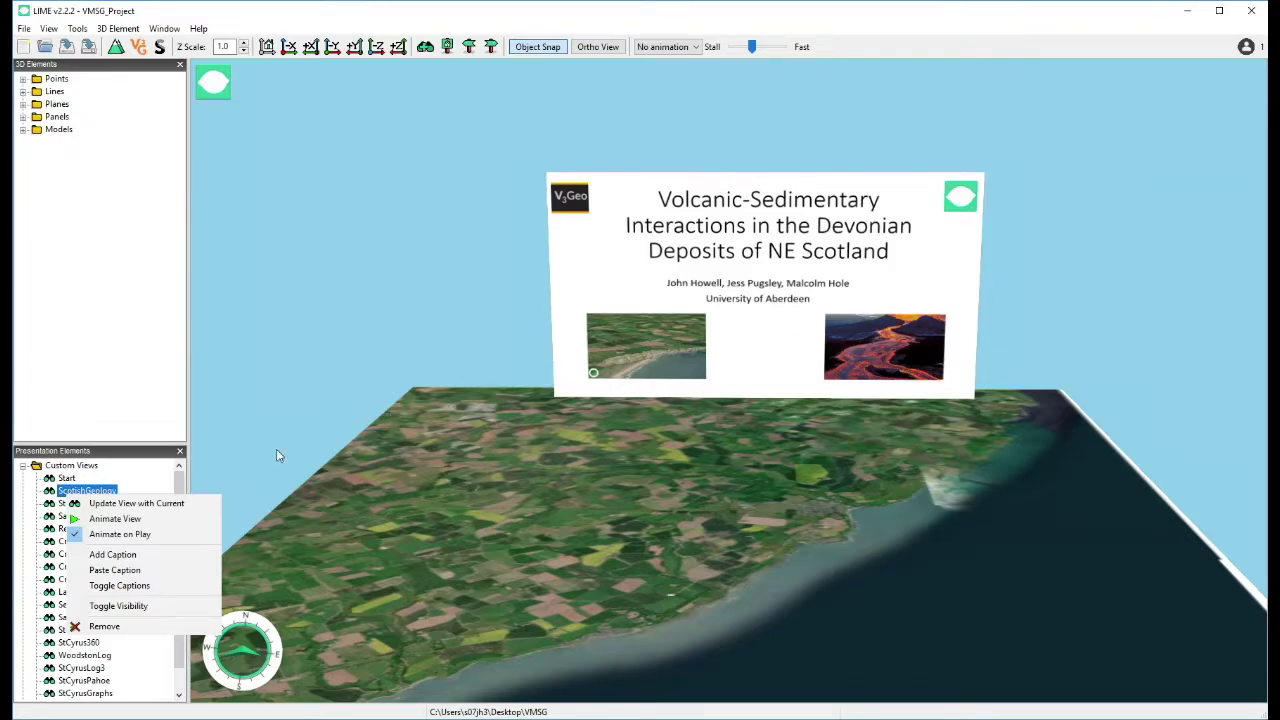
{"action": "left_click", "coordinate": [116, 519]}
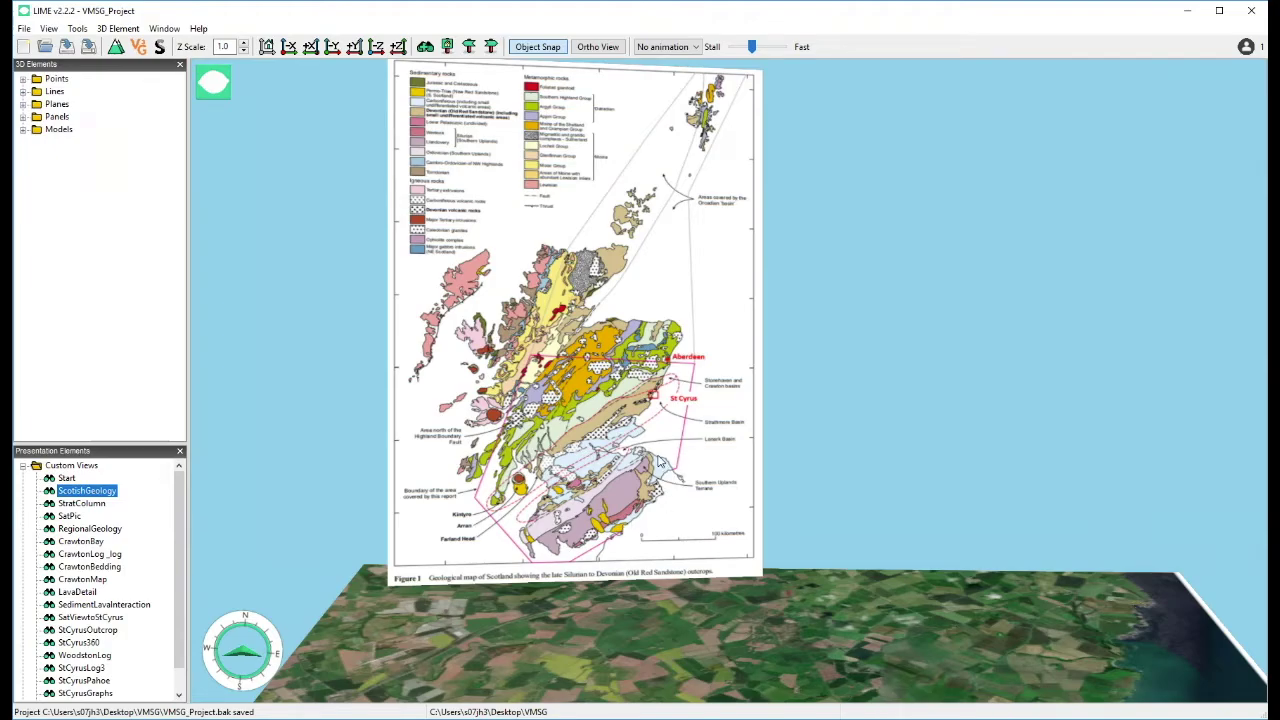
Animate the StratColumn saved view, then the SatPic satellite view of the coastline
{"action": "right_click", "coordinate": [75, 504]}
{"action": "left_click", "coordinate": [112, 524]}
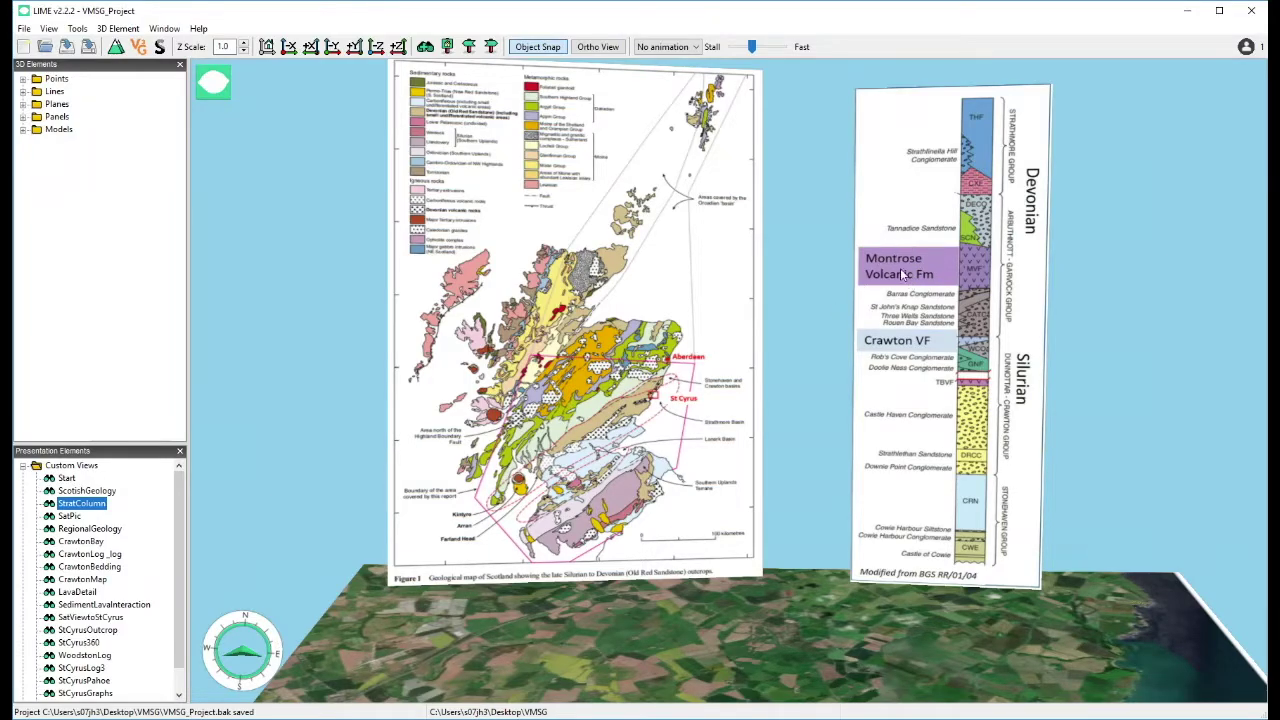
{"action": "right_click", "coordinate": [78, 512]}
{"action": "left_click", "coordinate": [97, 543]}
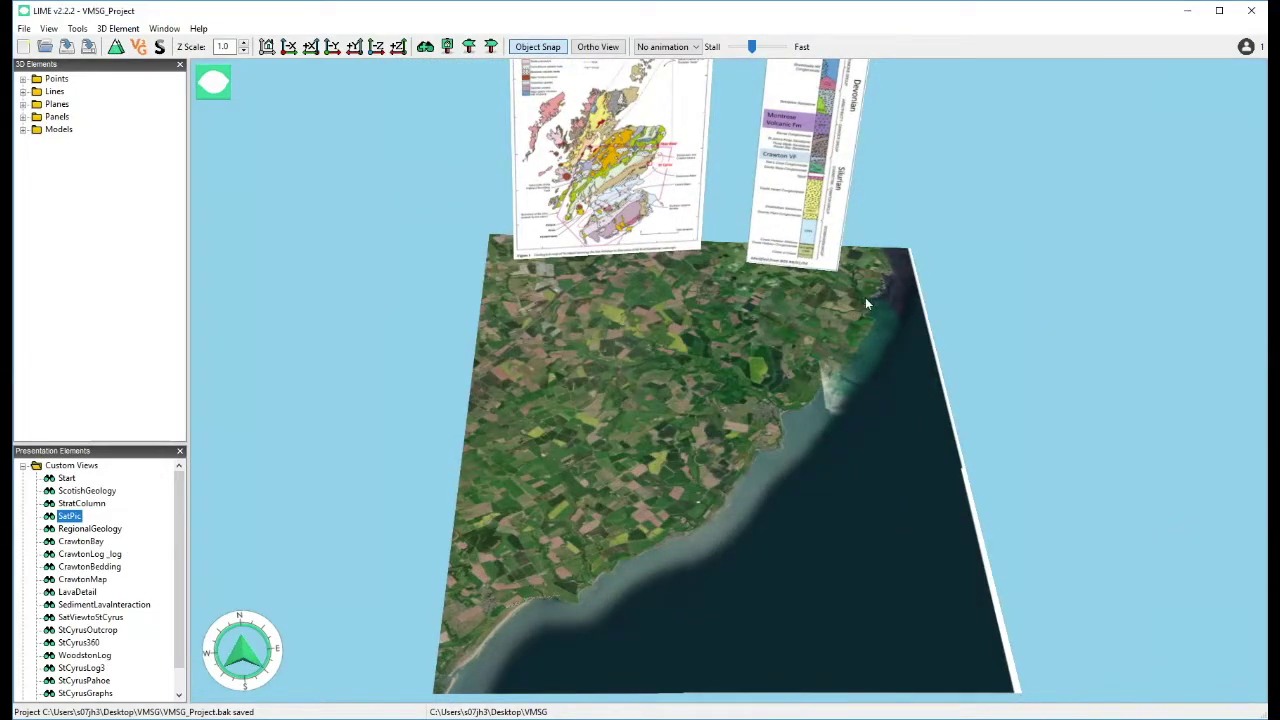
Animate the RegionalGeology saved view, then the CrawtonBay close-up cliff view
{"action": "right_click", "coordinate": [75, 519]}
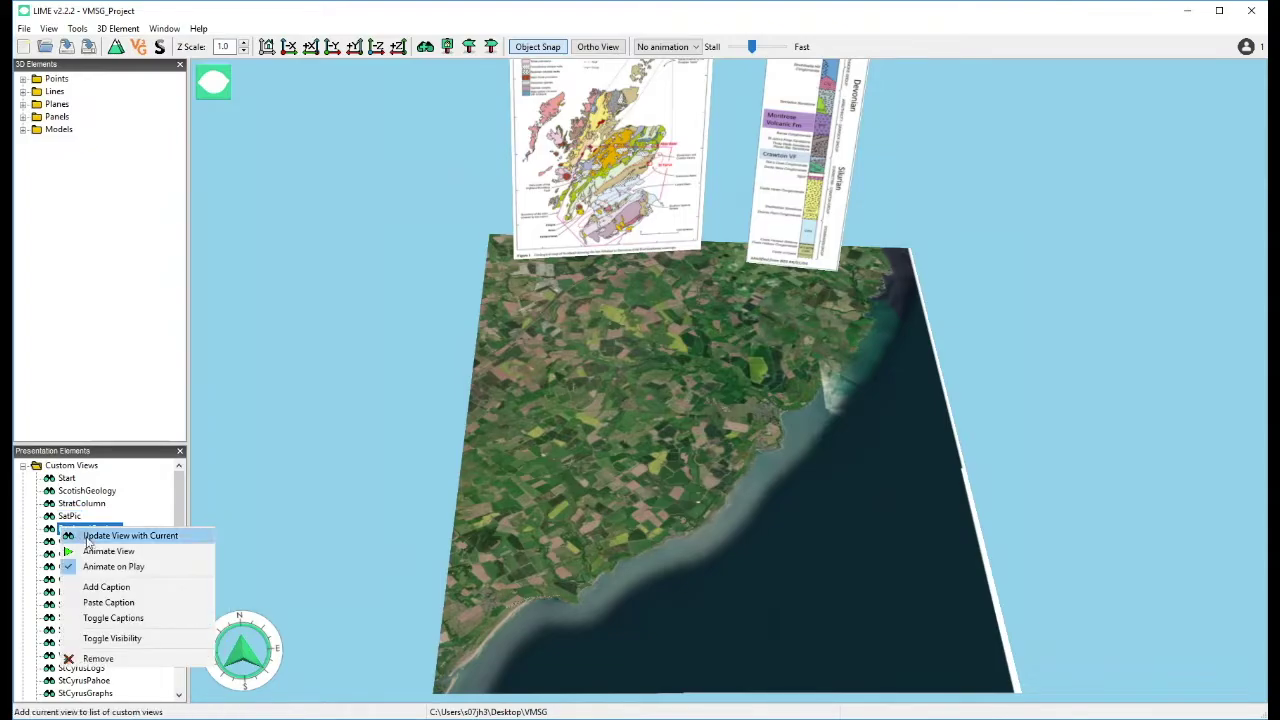
{"action": "left_click", "coordinate": [92, 551]}
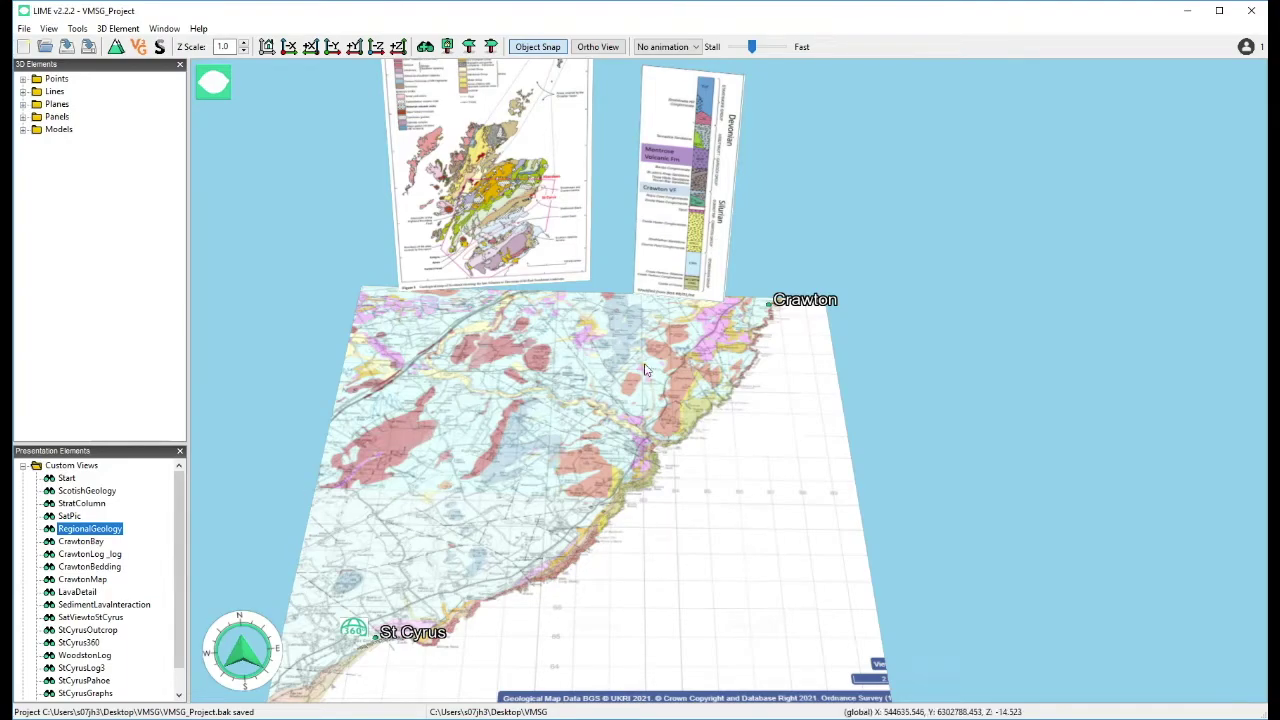
{"action": "right_click", "coordinate": [80, 541]}
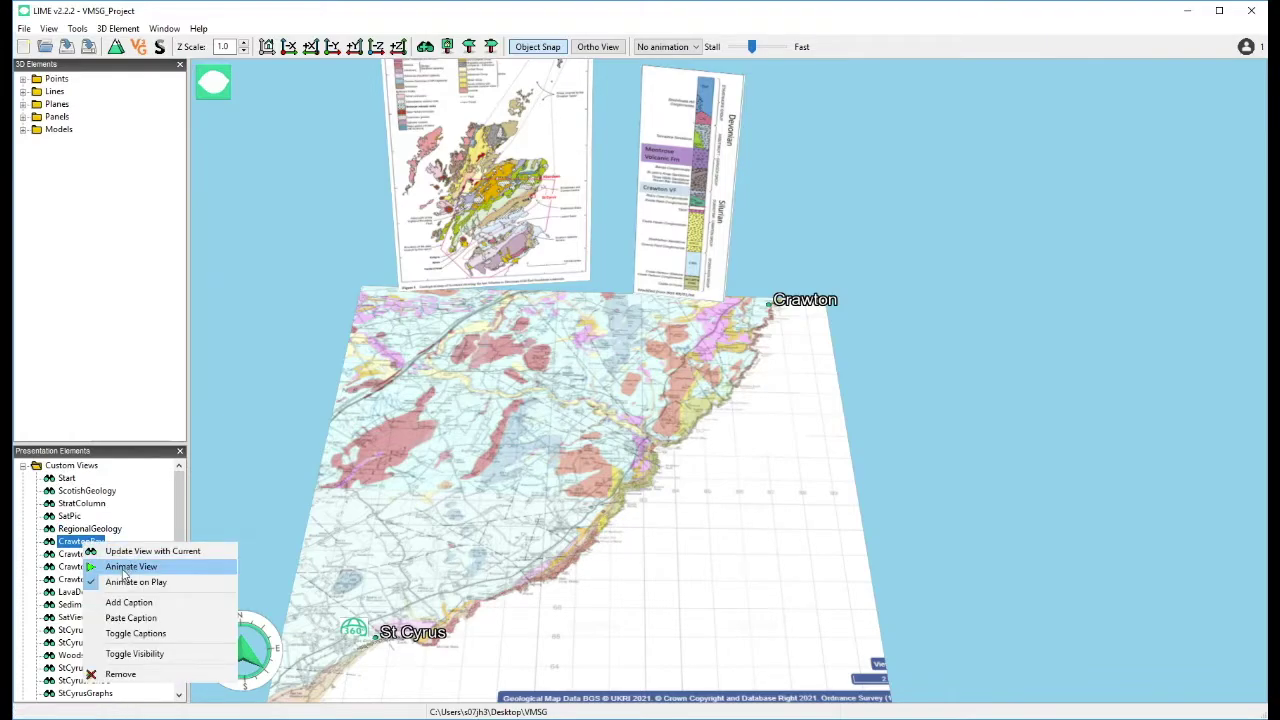
{"action": "left_click", "coordinate": [123, 568]}
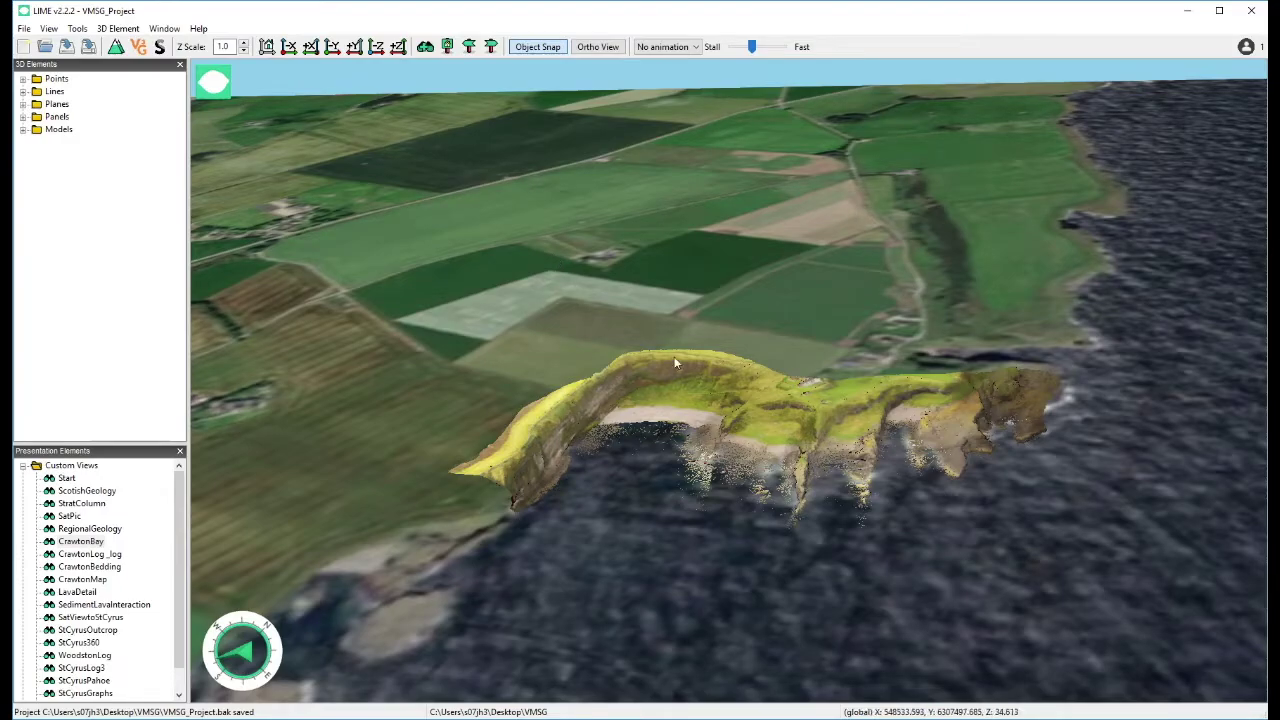
Zoom and orbit down to a close, low view of the layered Crawton cliff face
{"action": "scroll", "coordinate": [698, 357], "scroll_direction": "up", "scroll_amount": 5}
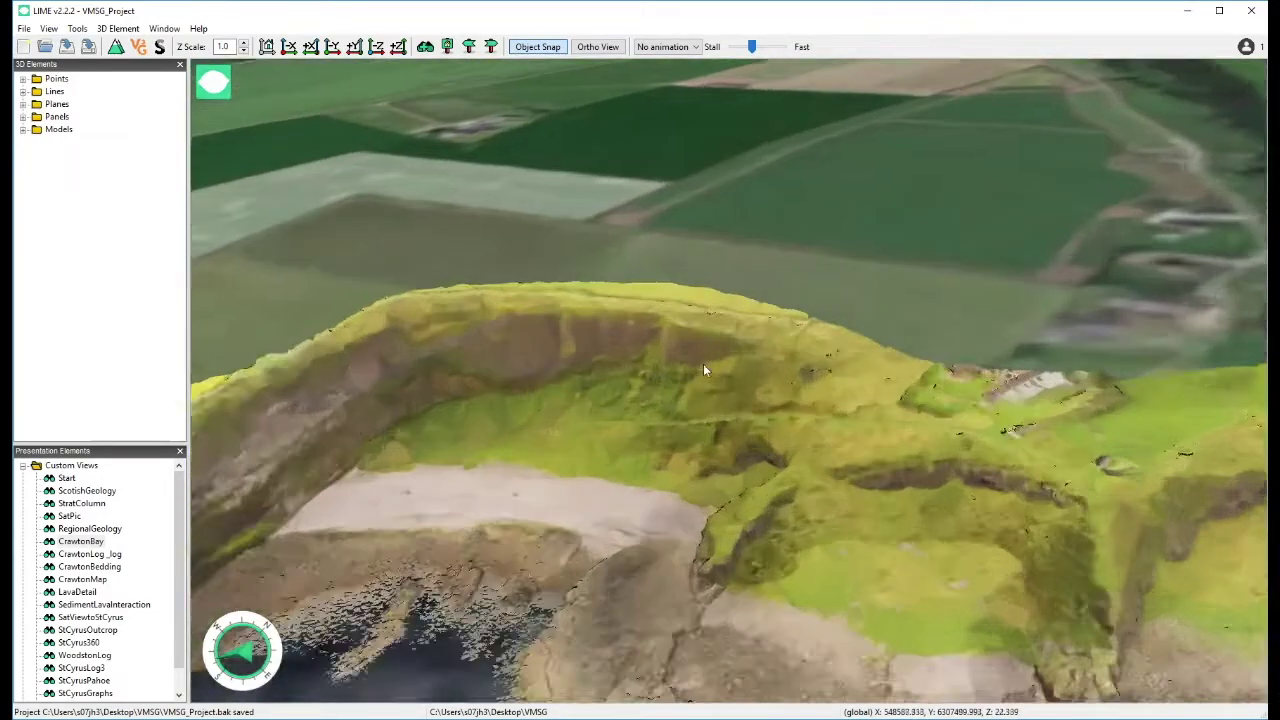
{"action": "left_click_drag", "start_coordinate": [703, 364], "coordinate": [771, 271]}
{"action": "left_click_drag", "start_coordinate": [695, 398], "coordinate": [714, 346]}
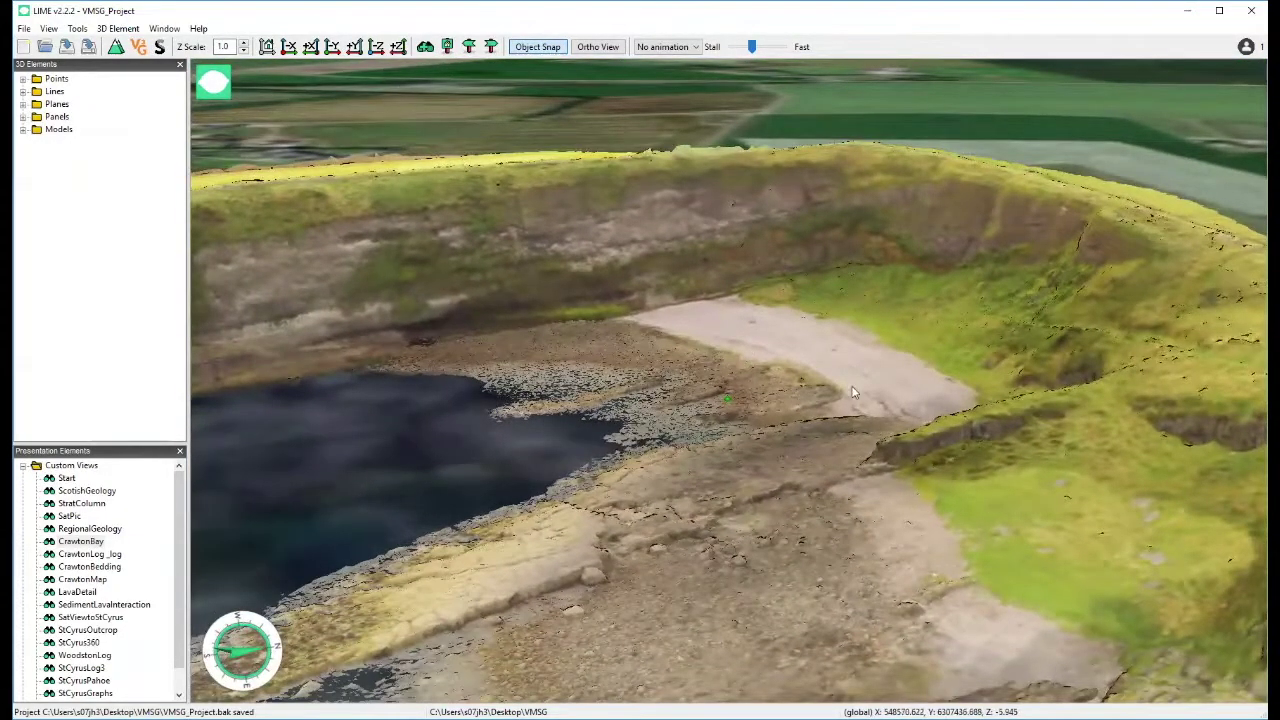
{"action": "left_click_drag", "start_coordinate": [853, 363], "coordinate": [834, 383]}
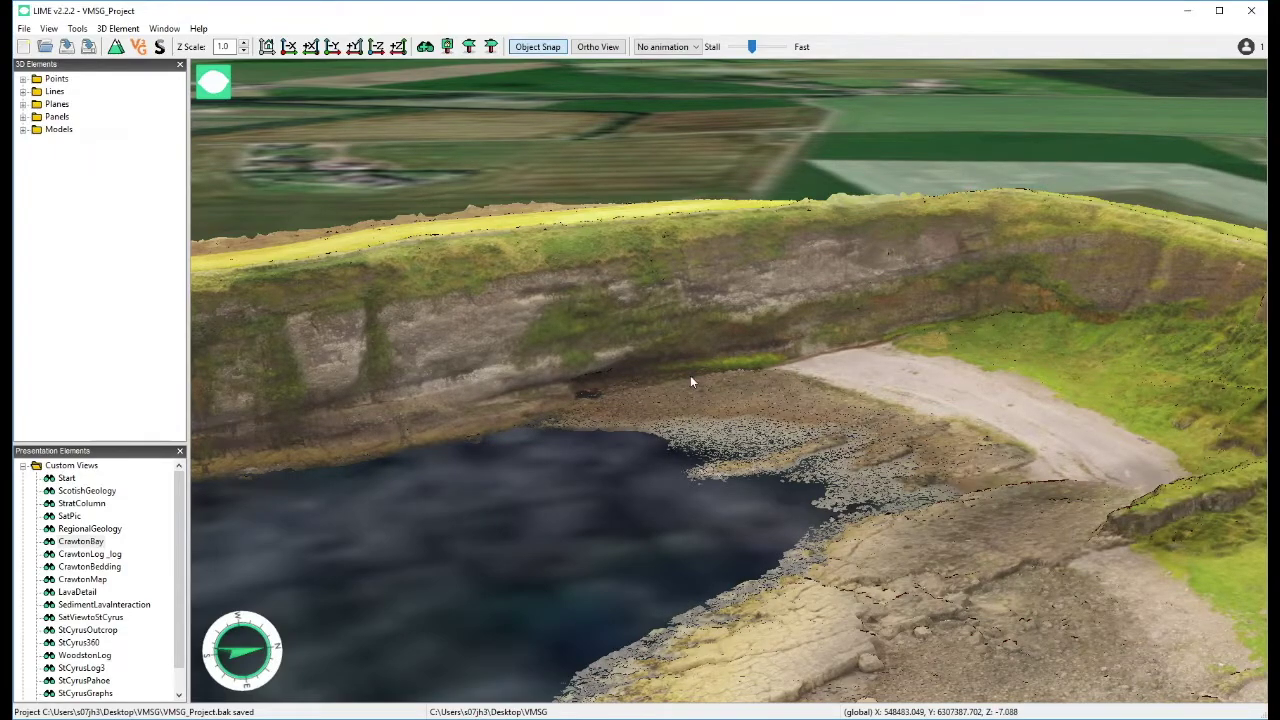
{"action": "scroll", "coordinate": [692, 377], "scroll_direction": "up", "scroll_amount": 5}
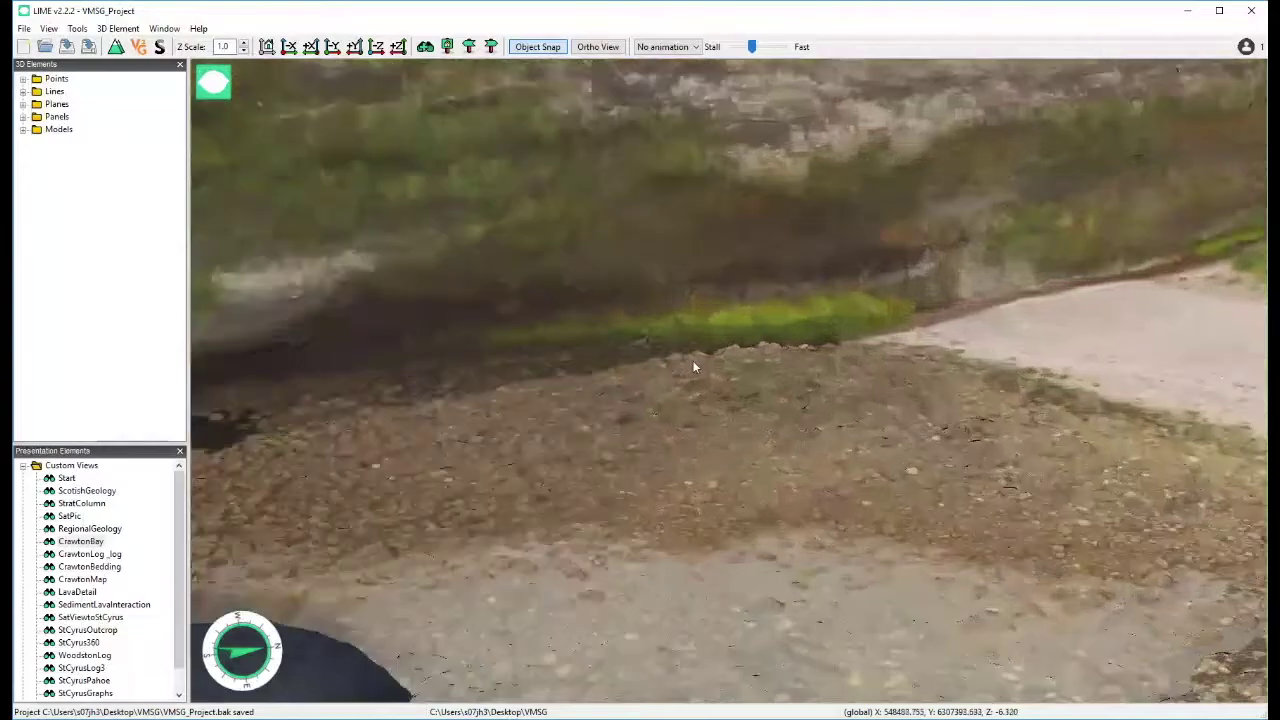
{"action": "left_click_drag", "start_coordinate": [692, 362], "coordinate": [699, 577]}
{"action": "scroll", "coordinate": [794, 386], "scroll_direction": "up", "scroll_amount": 5}
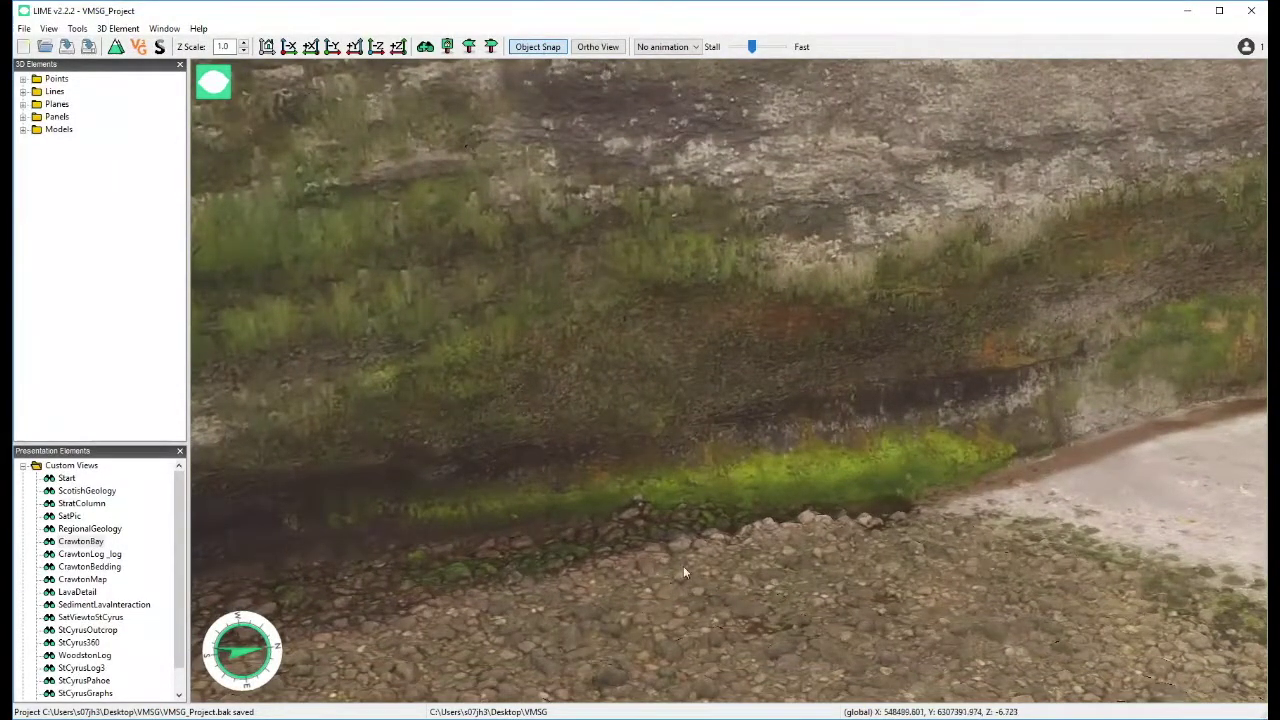
{"action": "key", "text": "Up"}
{"action": "key", "text": "Up"}
{"action": "key", "text": "Up"}
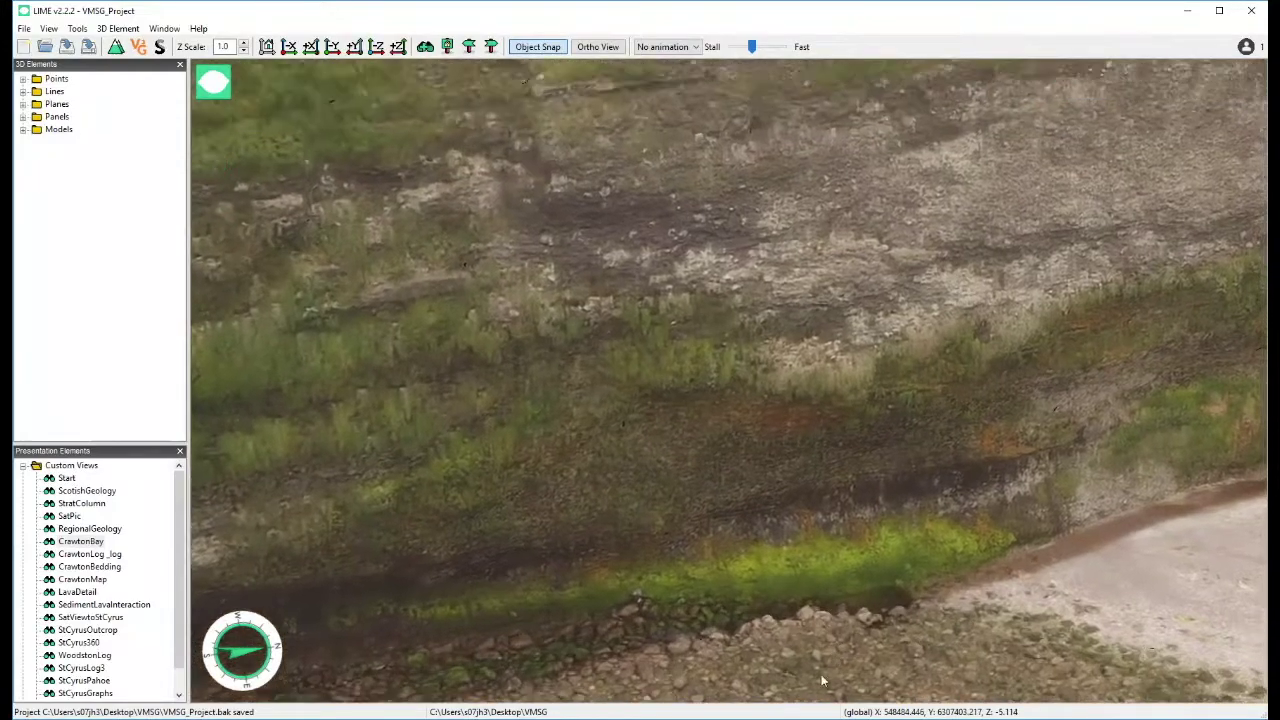
{"action": "scroll", "coordinate": [879, 415], "scroll_direction": "up", "scroll_amount": 4}
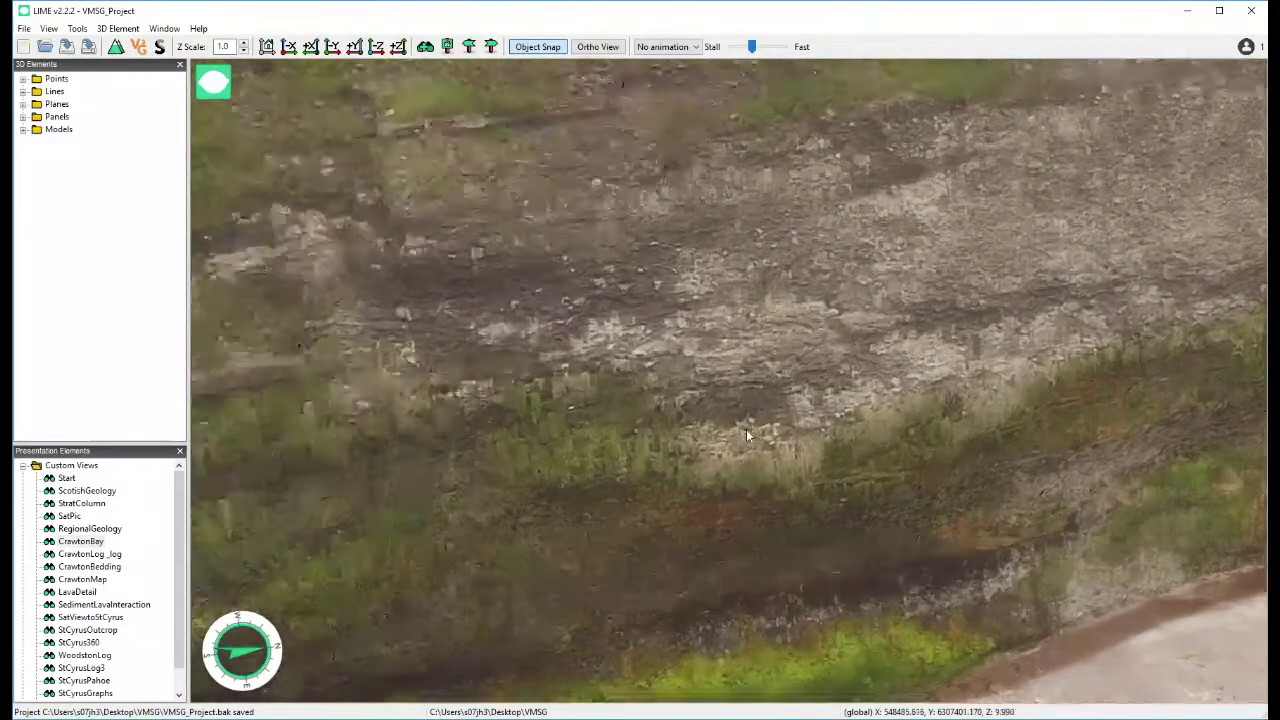
{"action": "scroll", "coordinate": [741, 434], "scroll_direction": "up", "scroll_amount": 1}
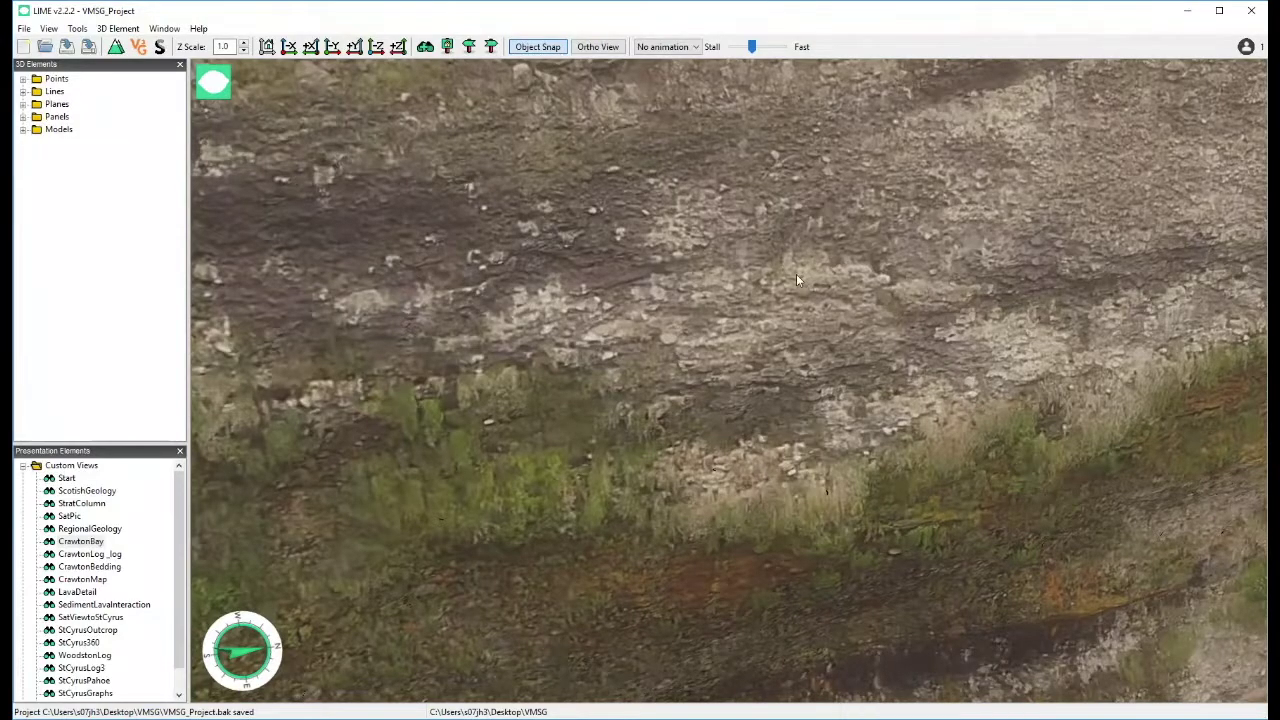
{"action": "scroll", "coordinate": [796, 274], "scroll_direction": "down", "scroll_amount": 4}
{"action": "scroll", "coordinate": [790, 260], "scroll_direction": "down", "scroll_amount": 5}
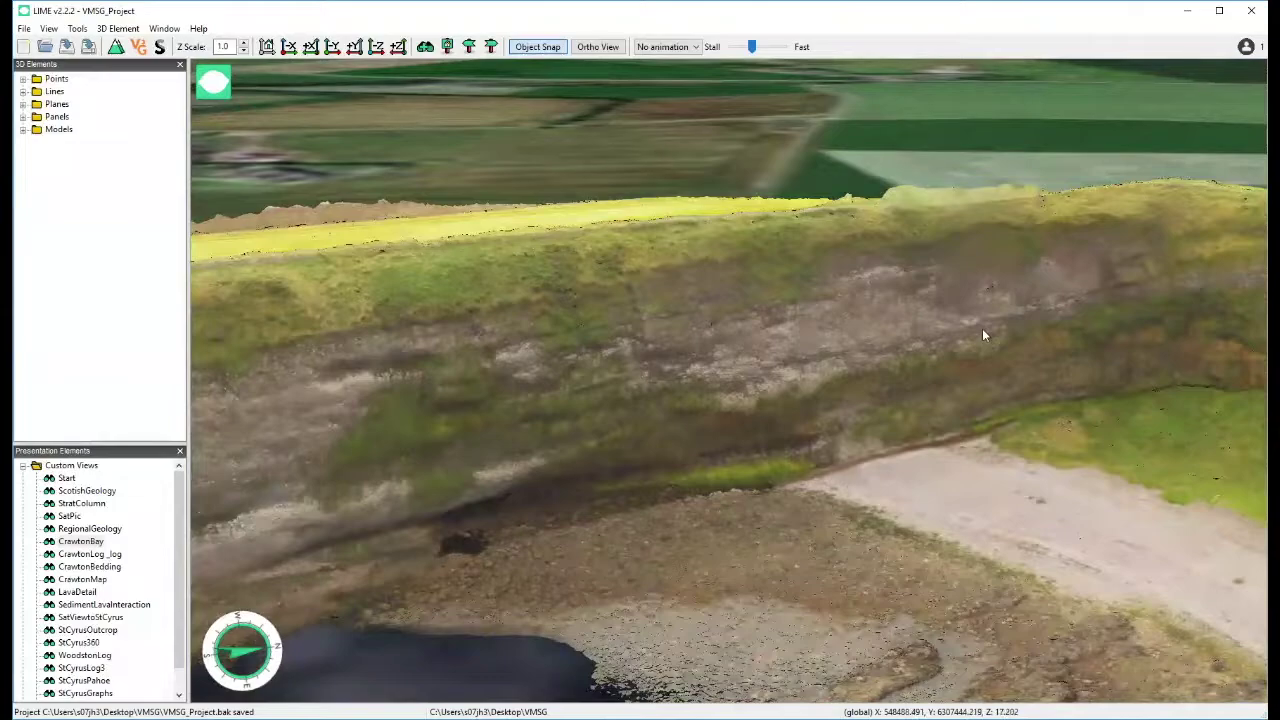
Run a polyline from cliff base to top, read the 42.124 Z difference, and cancel it
{"action": "key", "text": "l"}
{"action": "left_click", "coordinate": [760, 472], "text": "shift"}
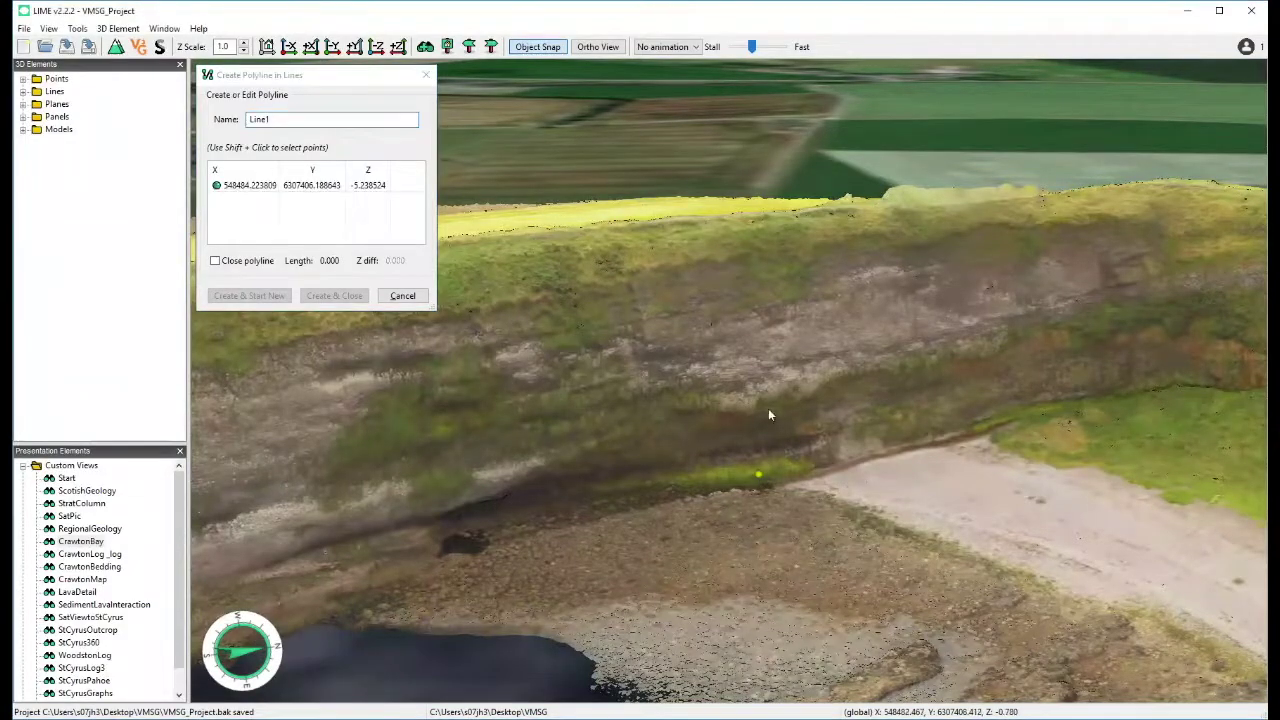
{"action": "left_click", "coordinate": [754, 222], "text": "shift"}
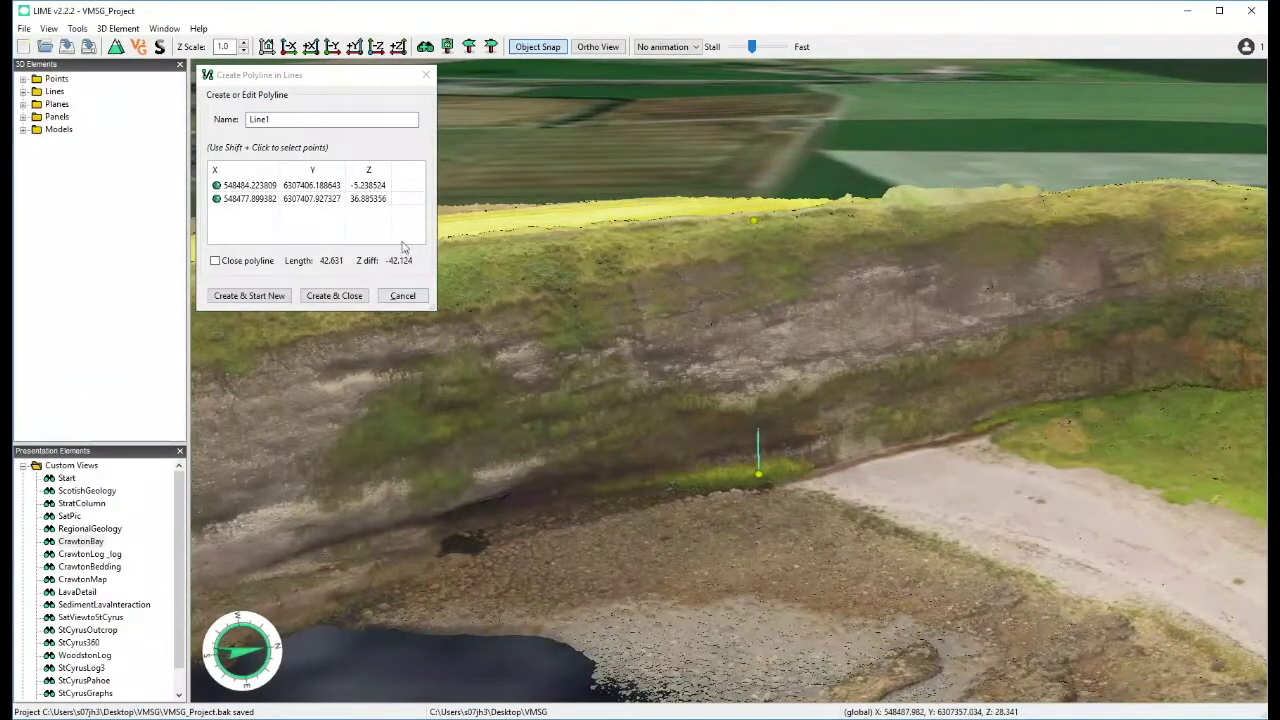
{"action": "left_click", "coordinate": [402, 295]}
Orbit and zoom back out to an overview of the curving Crawton cliffs
{"action": "left_click_drag", "start_coordinate": [745, 370], "coordinate": [771, 400]}
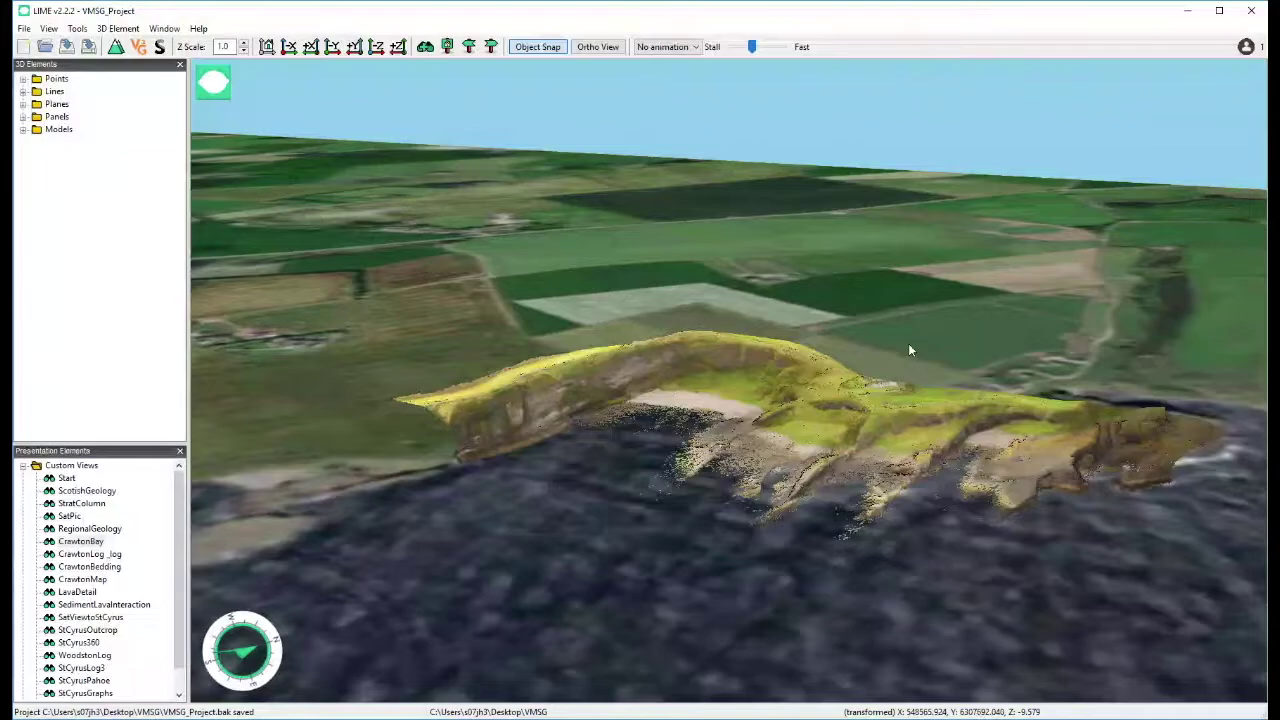
{"action": "scroll", "coordinate": [908, 350], "scroll_direction": "up", "scroll_amount": 2}
{"action": "scroll", "coordinate": [794, 426], "scroll_direction": "up", "scroll_amount": 3}
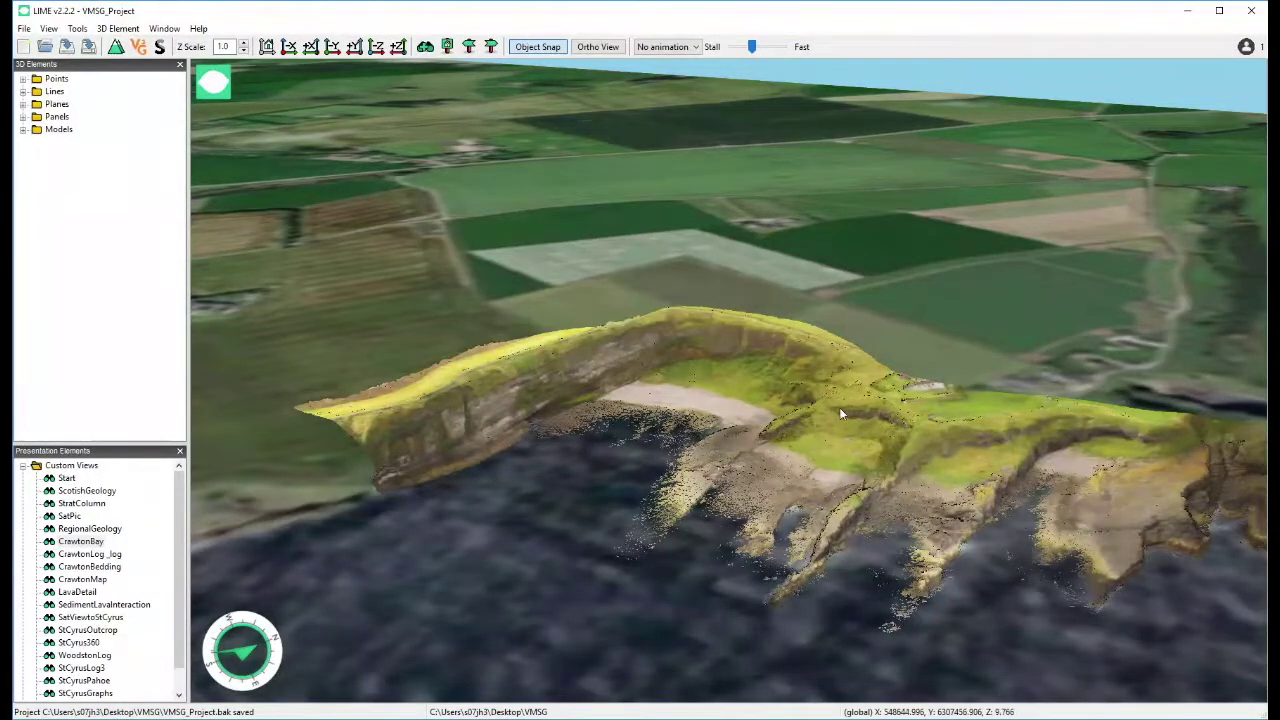
{"action": "left_click_drag", "start_coordinate": [839, 407], "coordinate": [810, 380]}
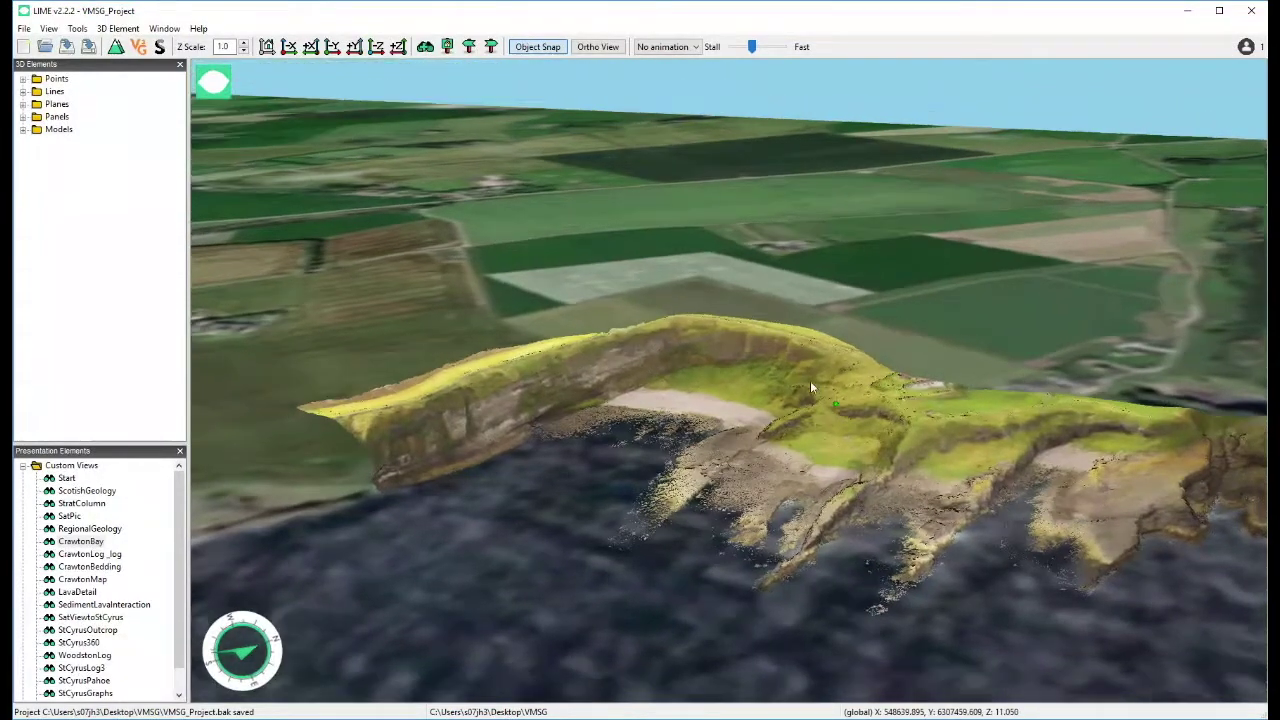
Animate the CrawtonLog_log saved view and rotate around the log panel
{"action": "right_click", "coordinate": [72, 557]}
{"action": "left_click", "coordinate": [121, 578]}
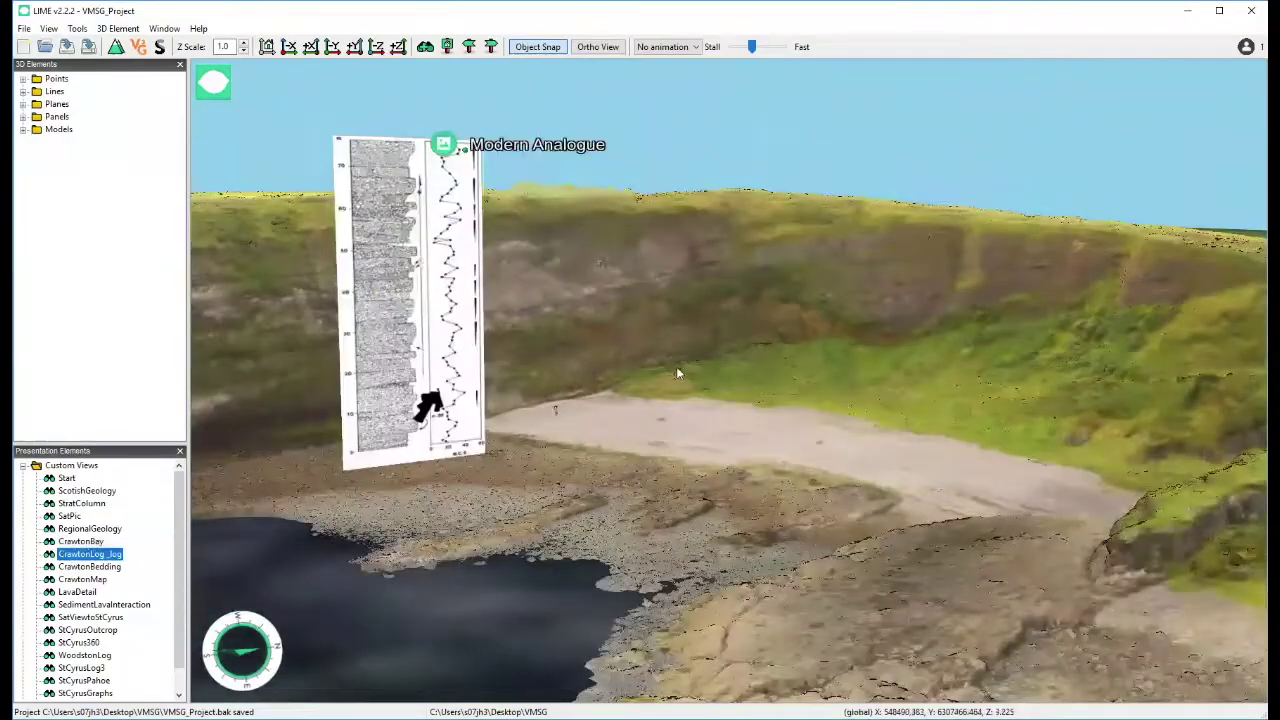
{"action": "left_click_drag", "start_coordinate": [679, 383], "coordinate": [641, 325]}
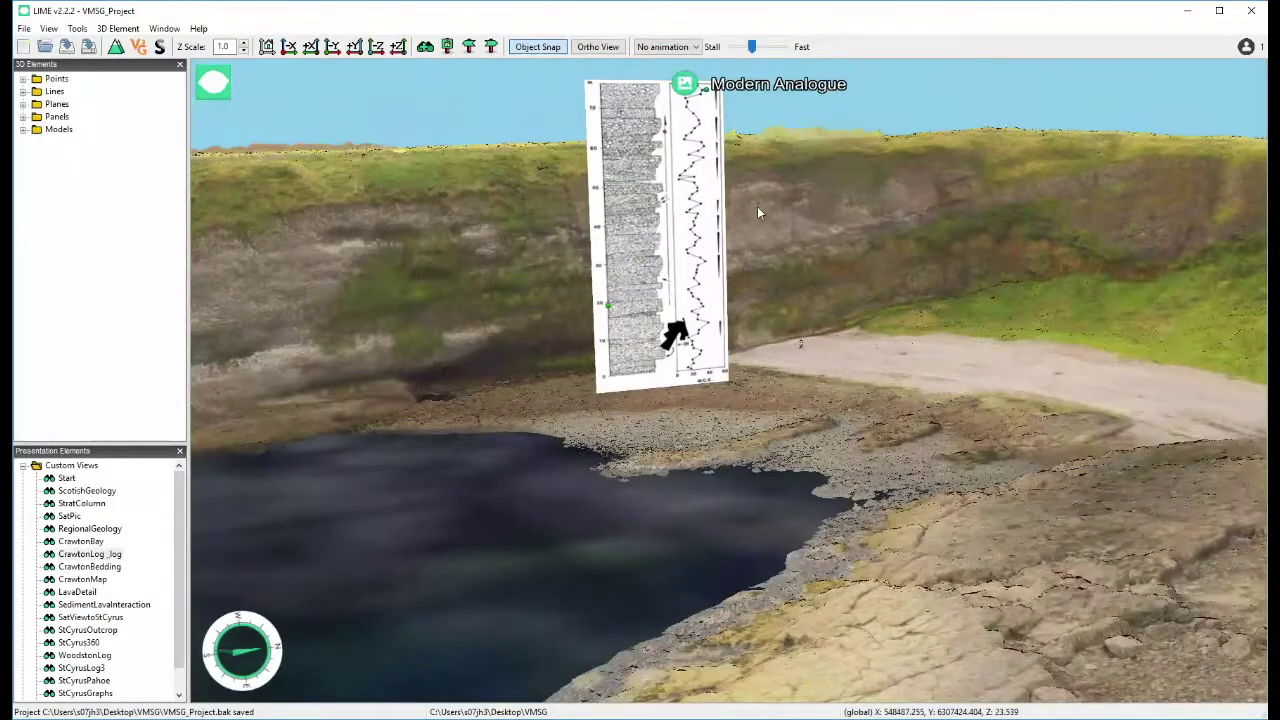
Zoom out until the whole log panel and the Modern Analogue marker are visible
{"action": "scroll", "coordinate": [623, 275], "scroll_direction": "up", "scroll_amount": 2}
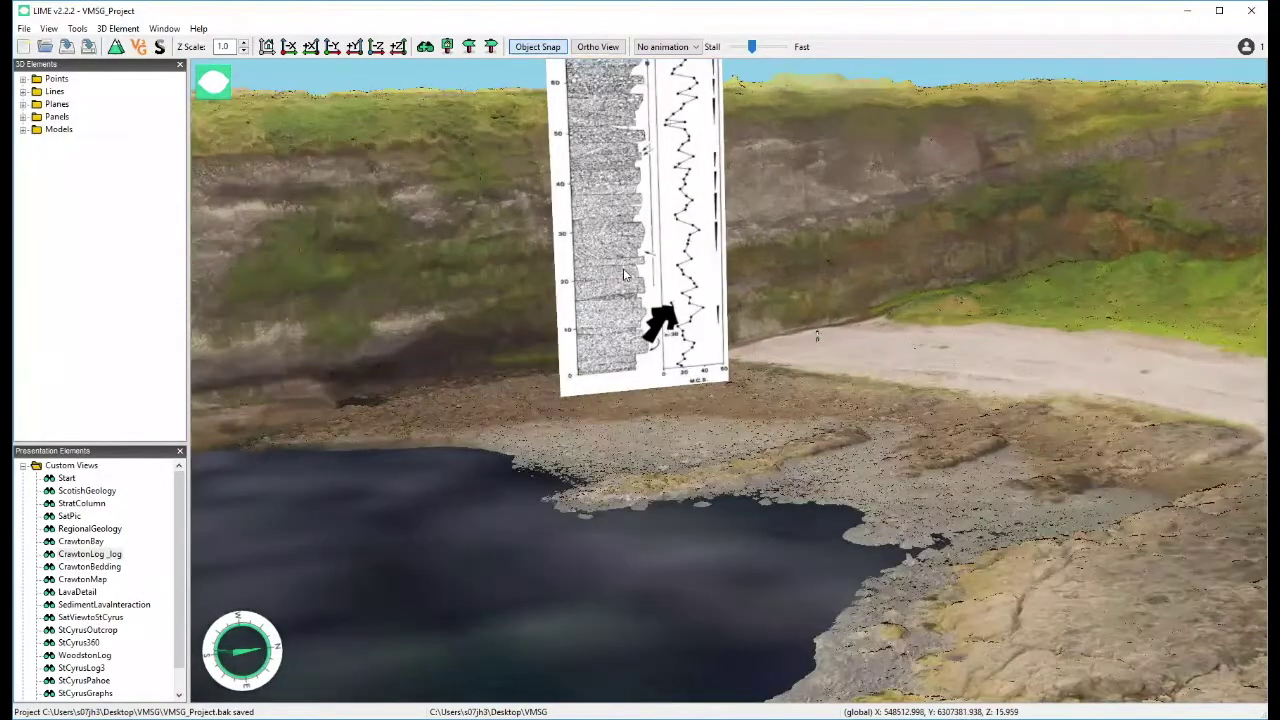
{"action": "scroll", "coordinate": [623, 275], "scroll_direction": "up", "scroll_amount": 3}
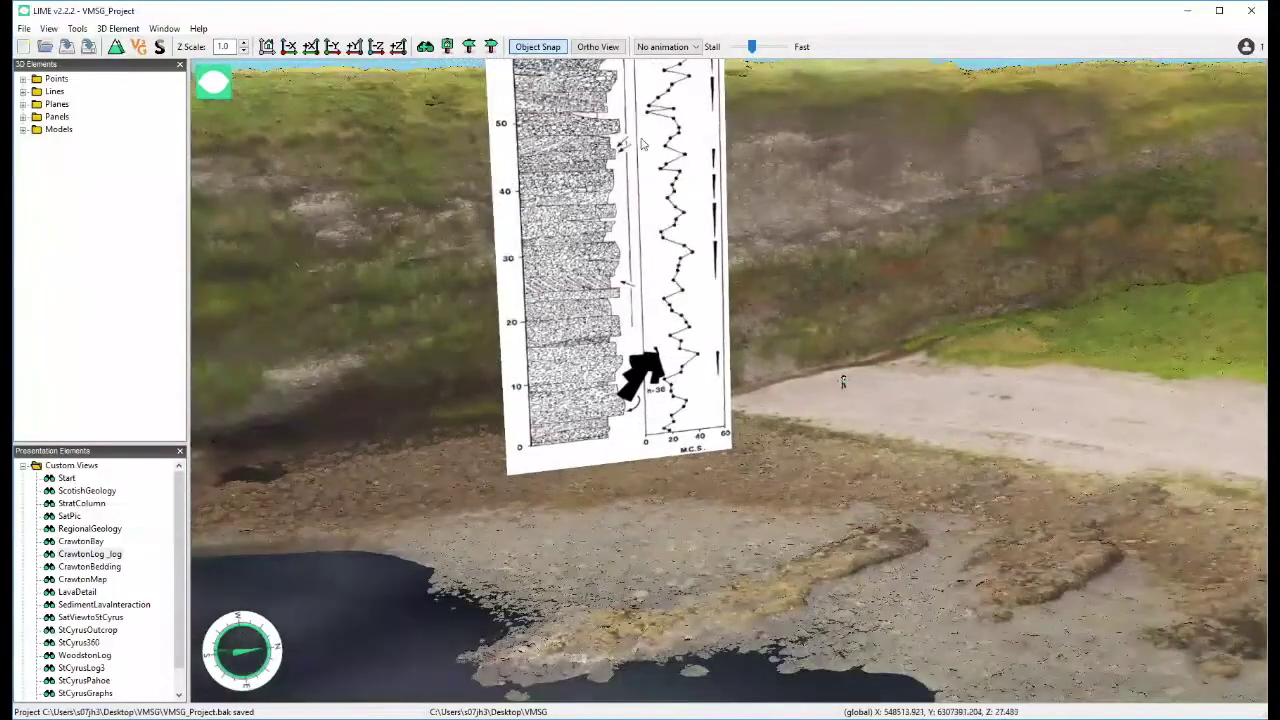
{"action": "scroll", "coordinate": [625, 257], "scroll_direction": "up", "scroll_amount": 3}
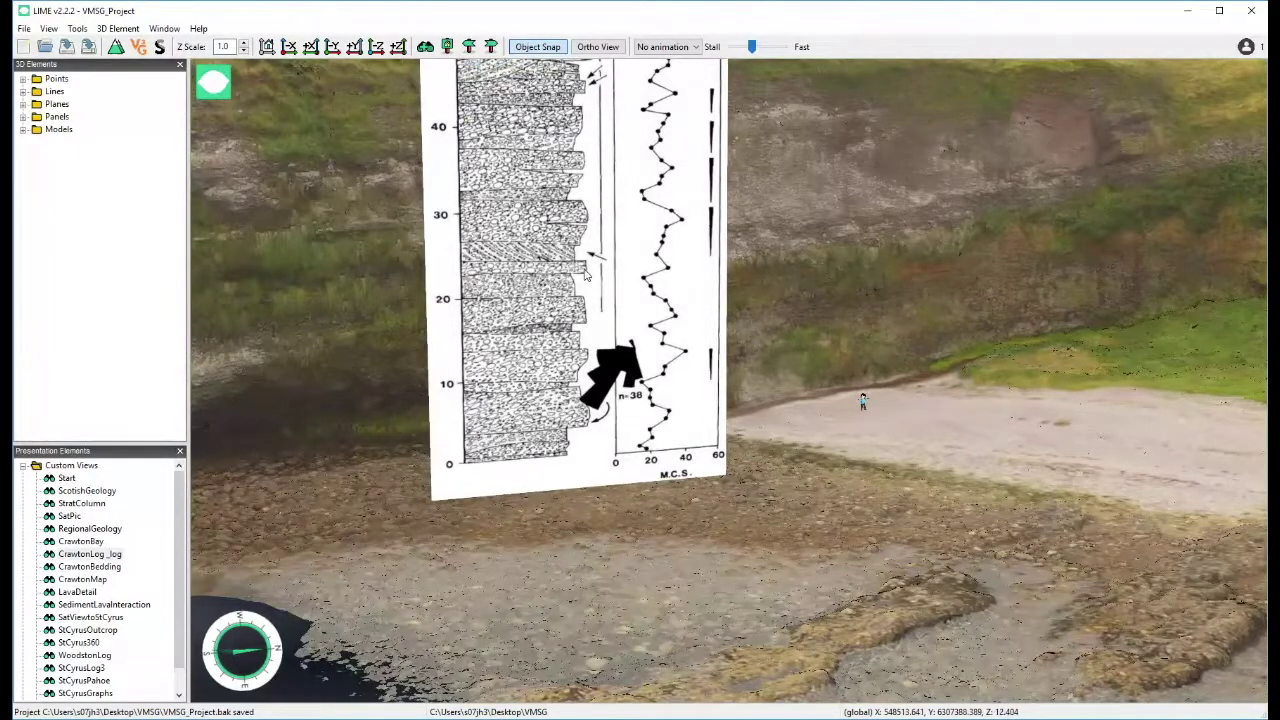
{"action": "scroll", "coordinate": [587, 275], "scroll_direction": "down", "scroll_amount": 3}
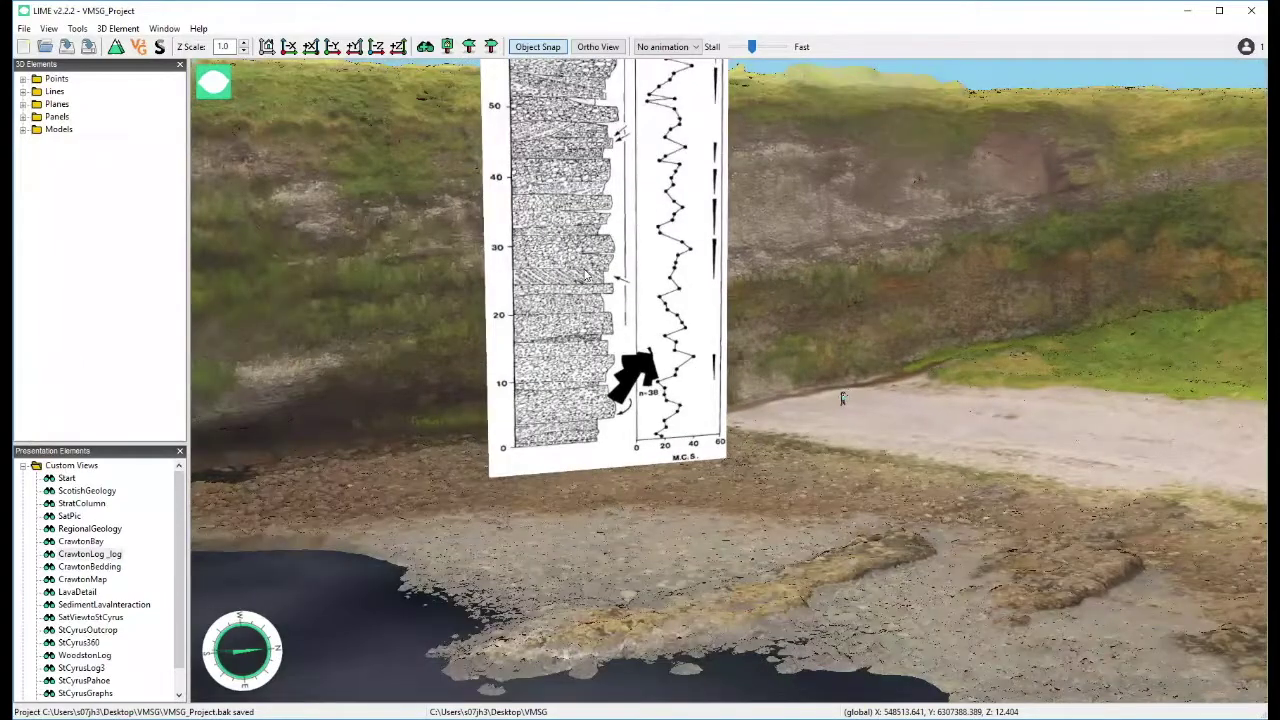
{"action": "scroll", "coordinate": [592, 320], "scroll_direction": "down", "scroll_amount": 3}
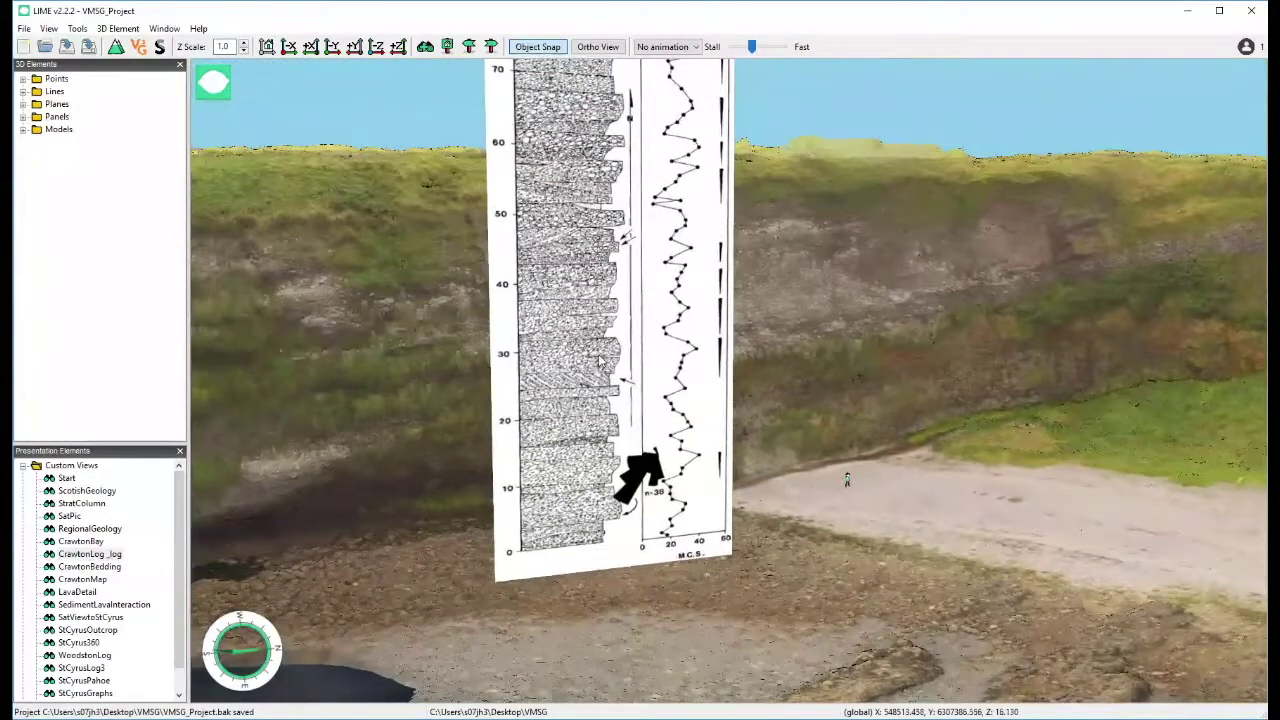
{"action": "scroll", "coordinate": [598, 362], "scroll_direction": "down", "scroll_amount": 3}
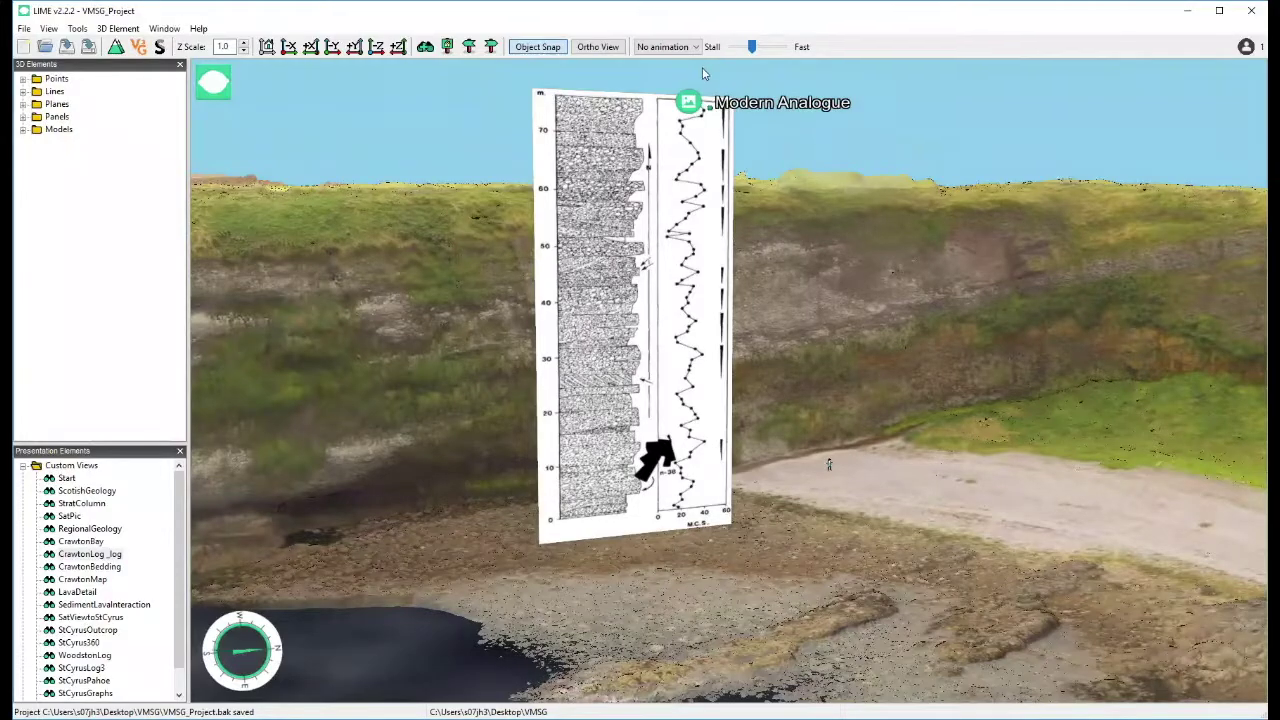
View the Modern Analogue braided-river photo maximized, close it, and zoom toward the beach figure
{"action": "left_click", "coordinate": [688, 105]}
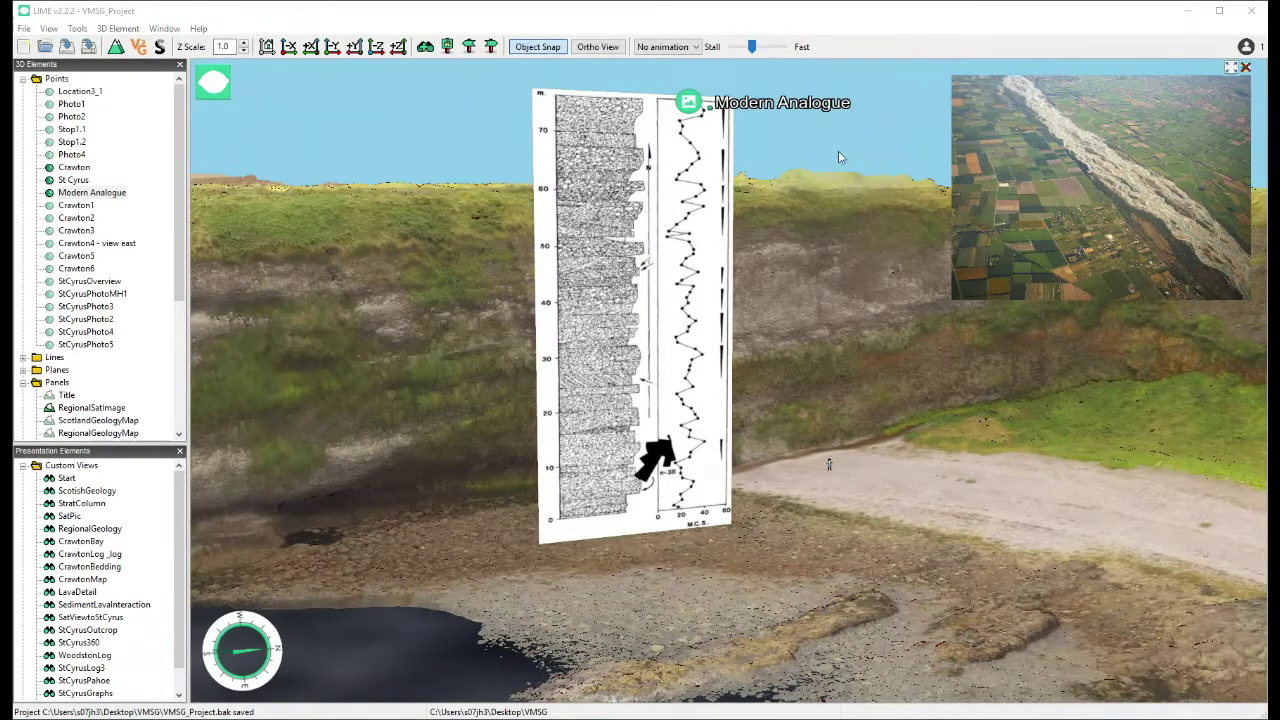
{"action": "left_click", "coordinate": [1230, 68]}
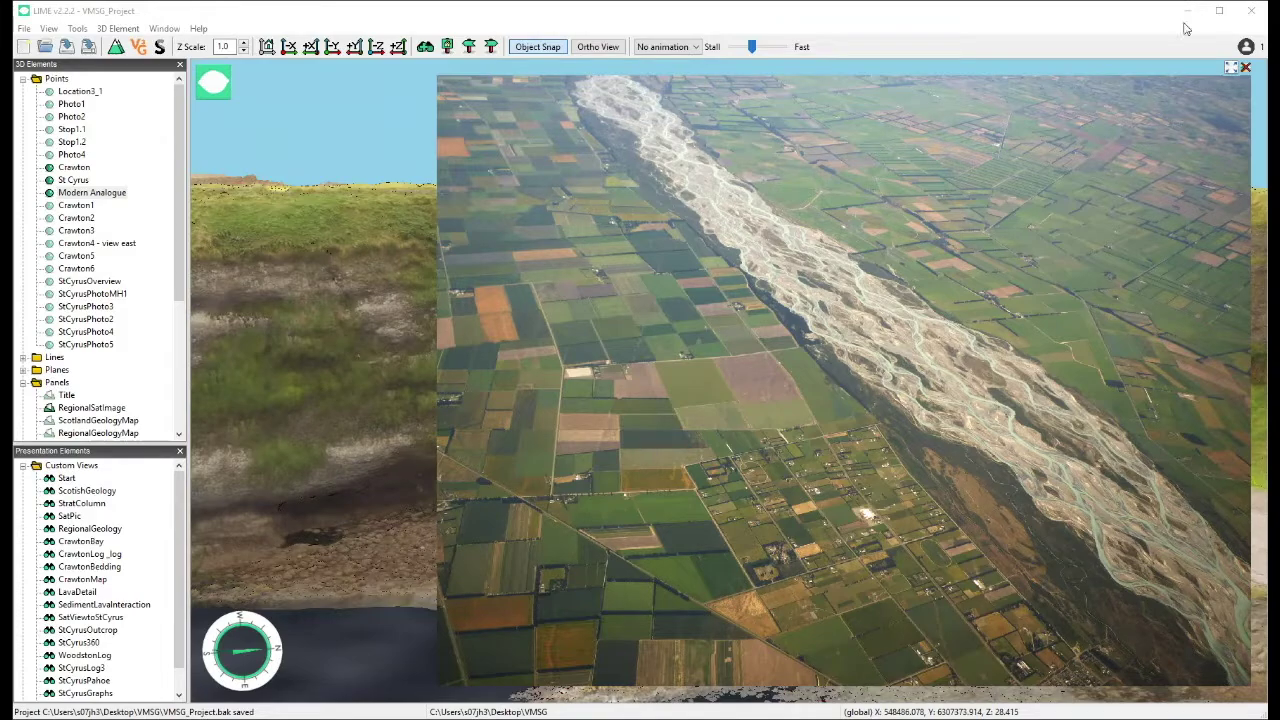
{"action": "left_click", "coordinate": [1245, 68]}
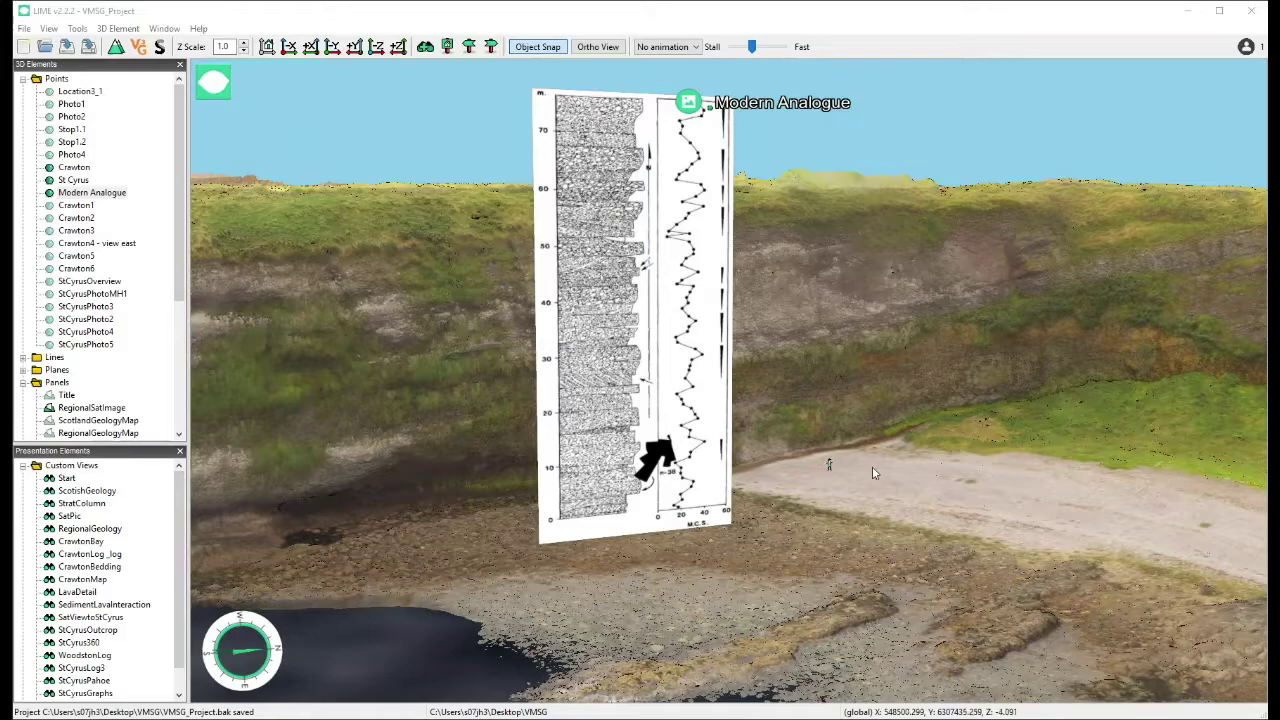
{"action": "scroll", "coordinate": [850, 462], "scroll_direction": "up", "scroll_amount": 2}
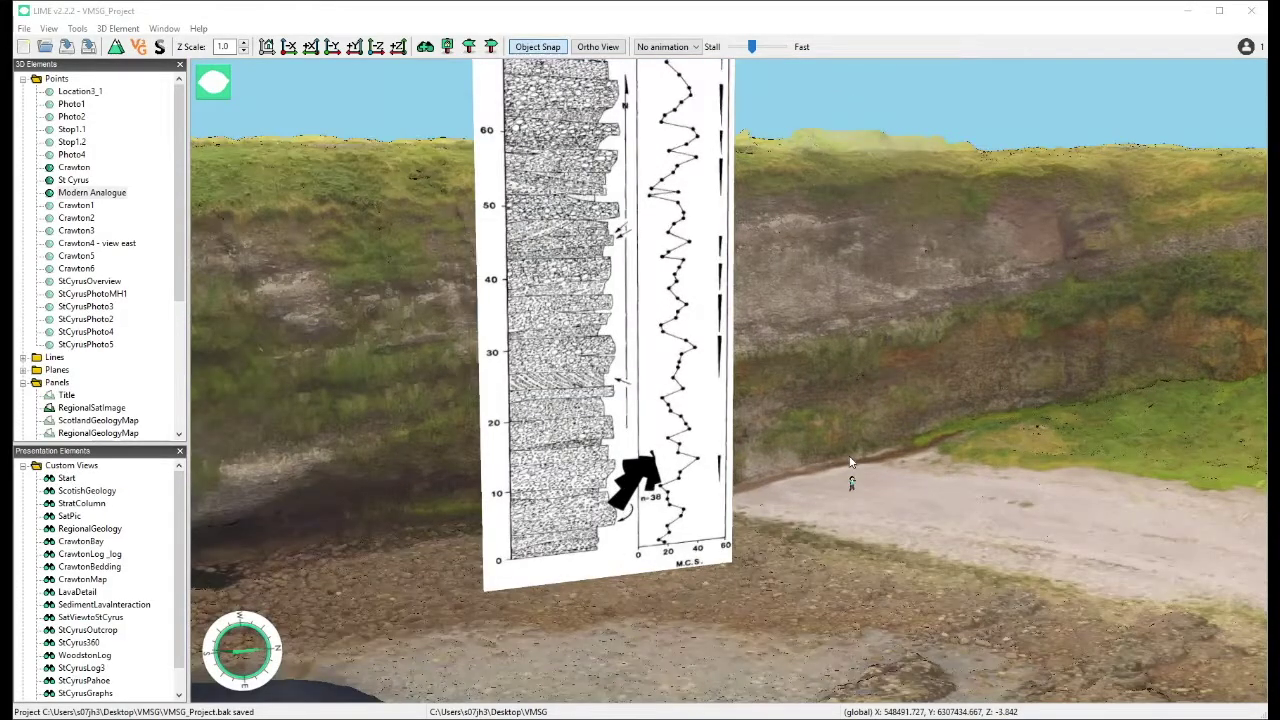
{"action": "scroll", "coordinate": [850, 462], "scroll_direction": "up", "scroll_amount": 3}
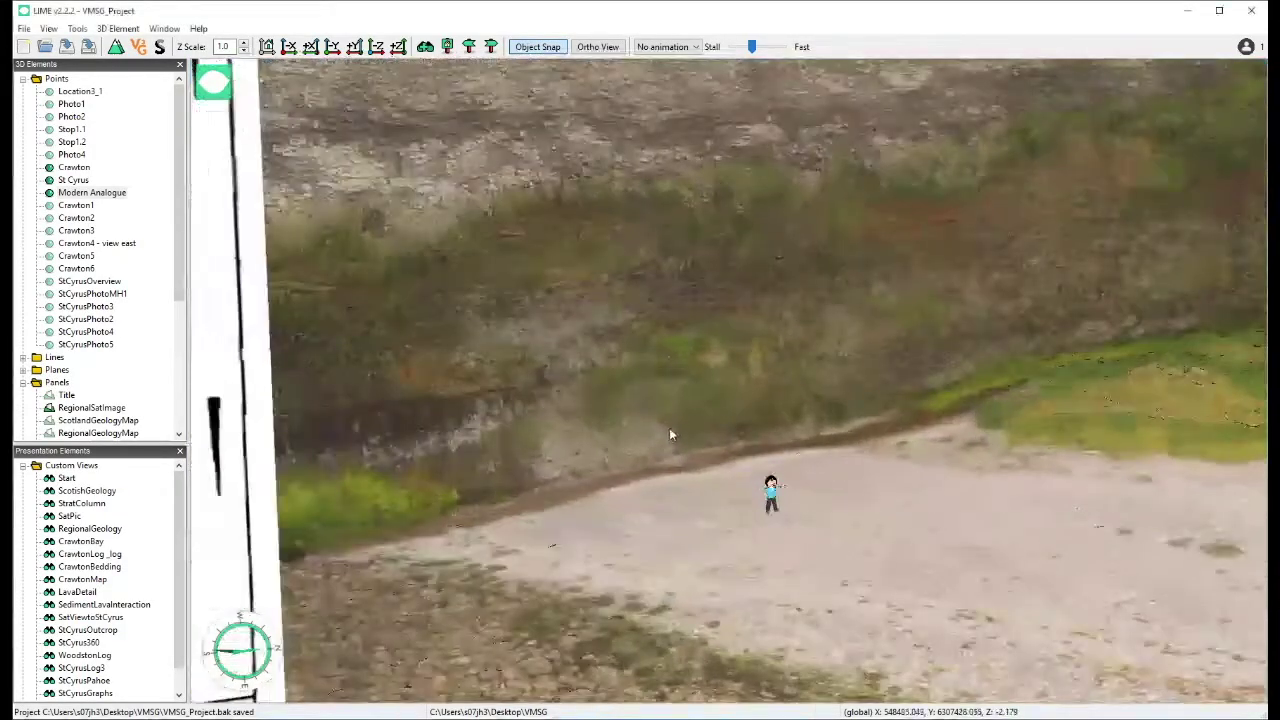
Orbit around the human figure on the beach below the cliff
{"action": "scroll", "coordinate": [600, 405], "scroll_direction": "up", "scroll_amount": 2}
{"action": "left_click_drag", "start_coordinate": [722, 470], "coordinate": [698, 455]}
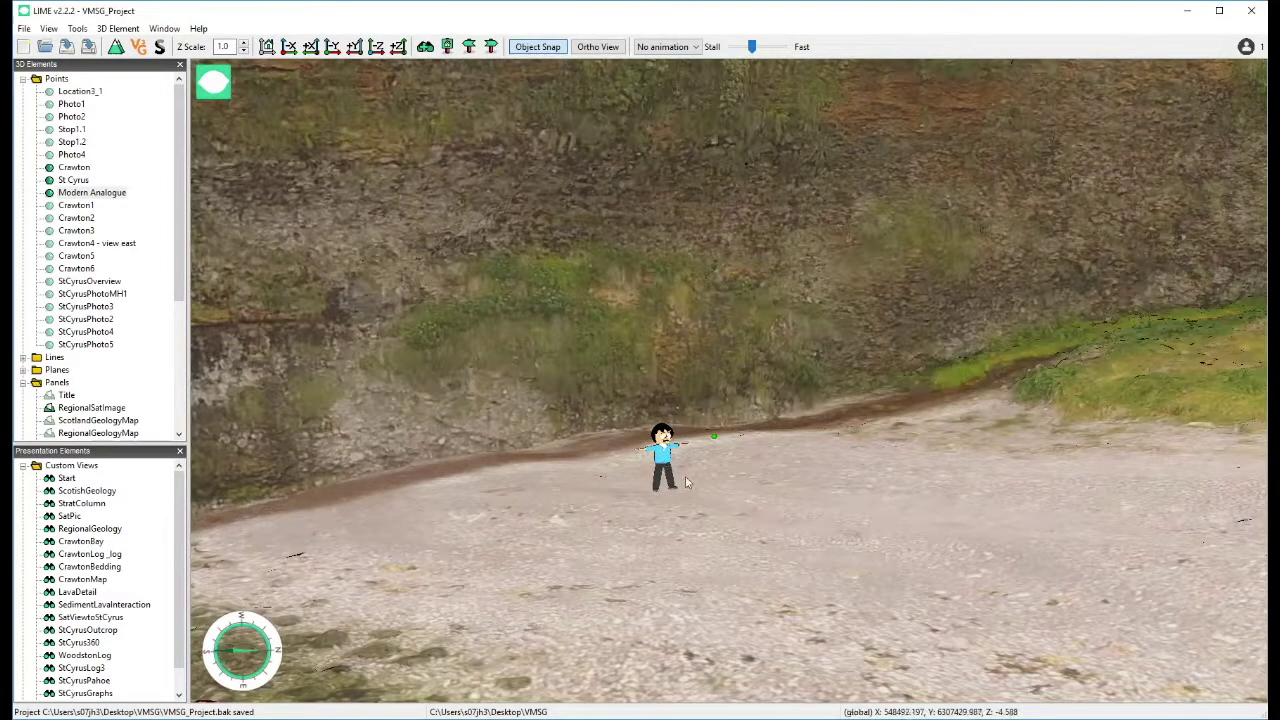
{"action": "scroll", "coordinate": [686, 483], "scroll_direction": "down", "scroll_amount": 3}
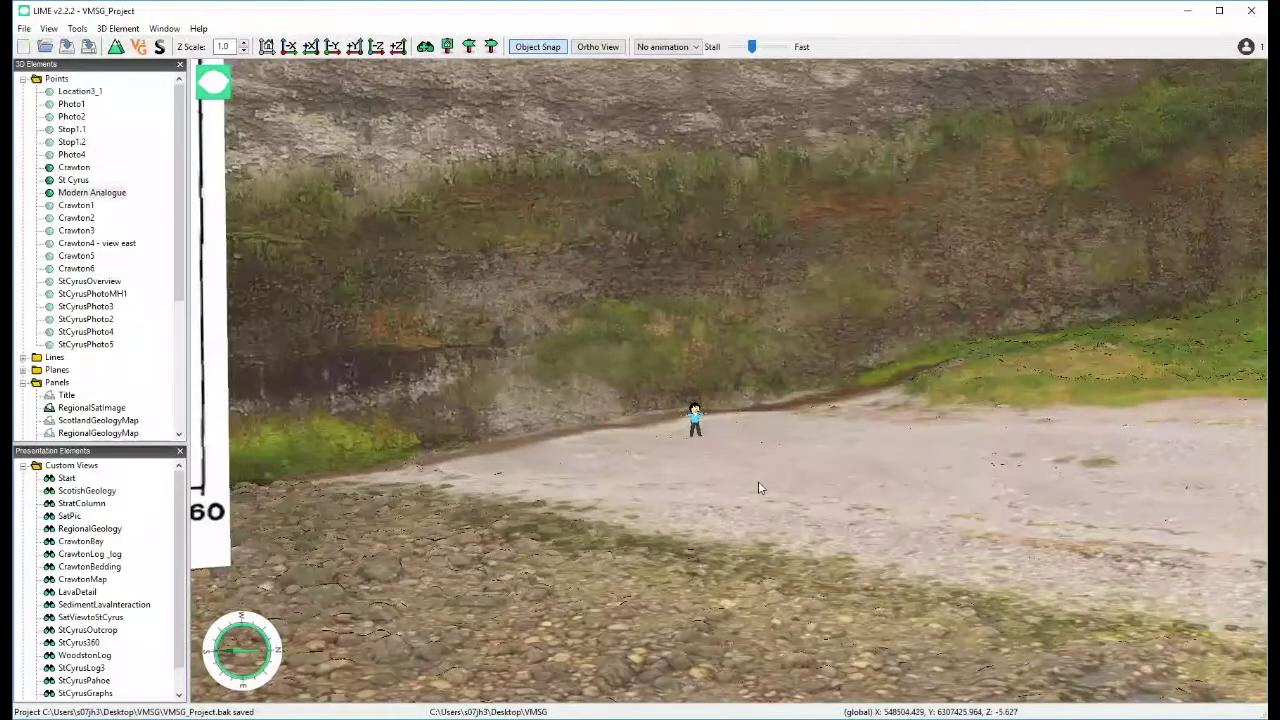
{"action": "scroll", "coordinate": [758, 481], "scroll_direction": "down", "scroll_amount": 3}
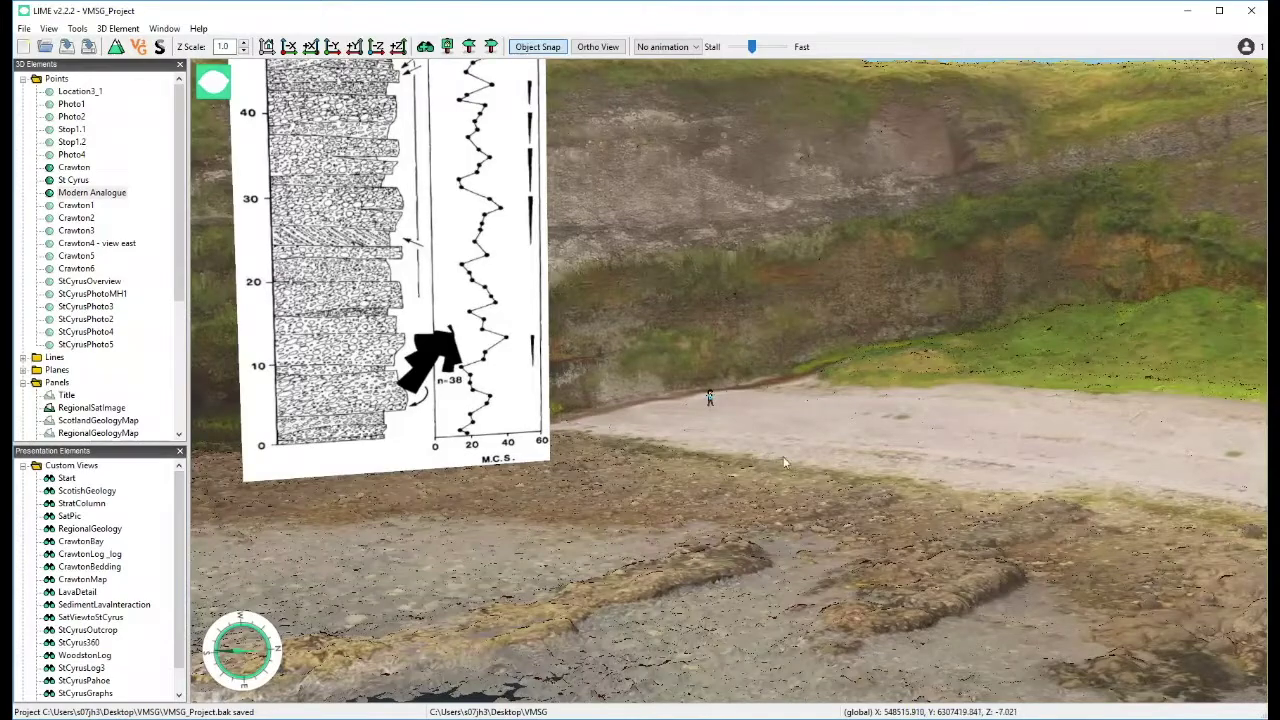
Set a pivot on the beach, then zoom out to frame the log panel, cliff and pool
{"action": "left_click", "coordinate": [792, 437]}
{"action": "scroll", "coordinate": [790, 436], "scroll_direction": "up", "scroll_amount": 4}
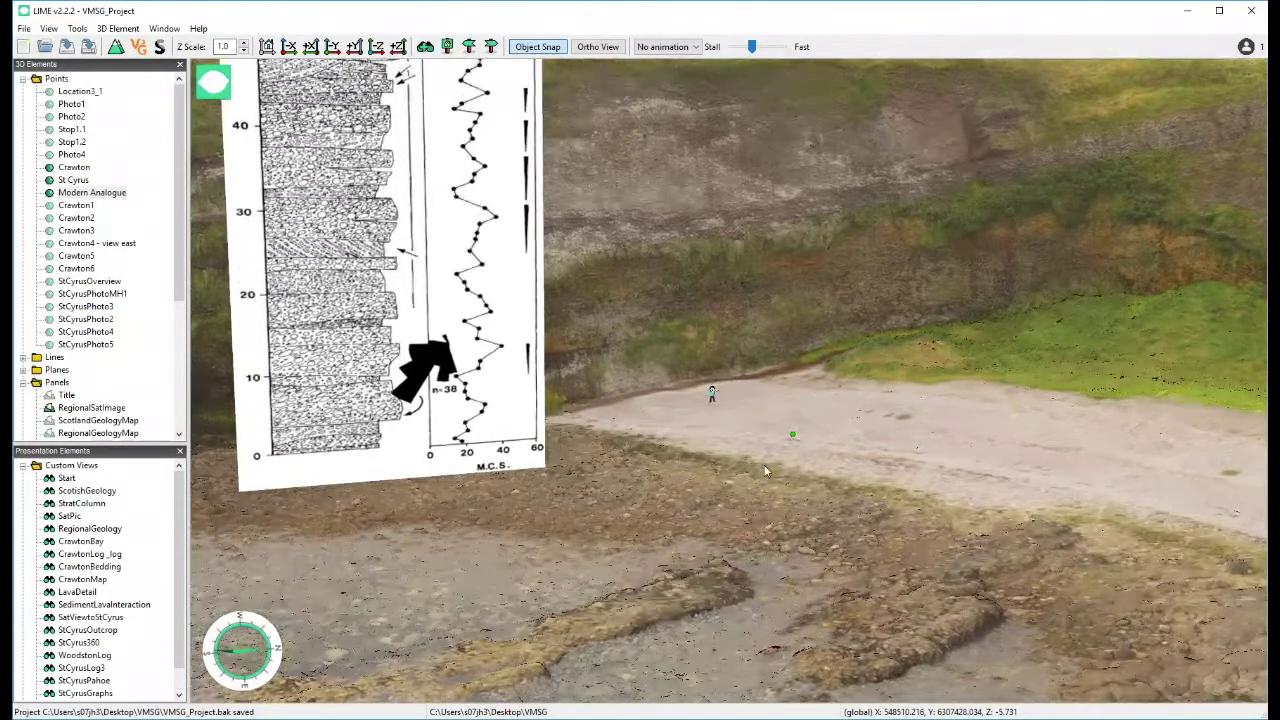
{"action": "scroll", "coordinate": [688, 387], "scroll_direction": "up", "scroll_amount": 2}
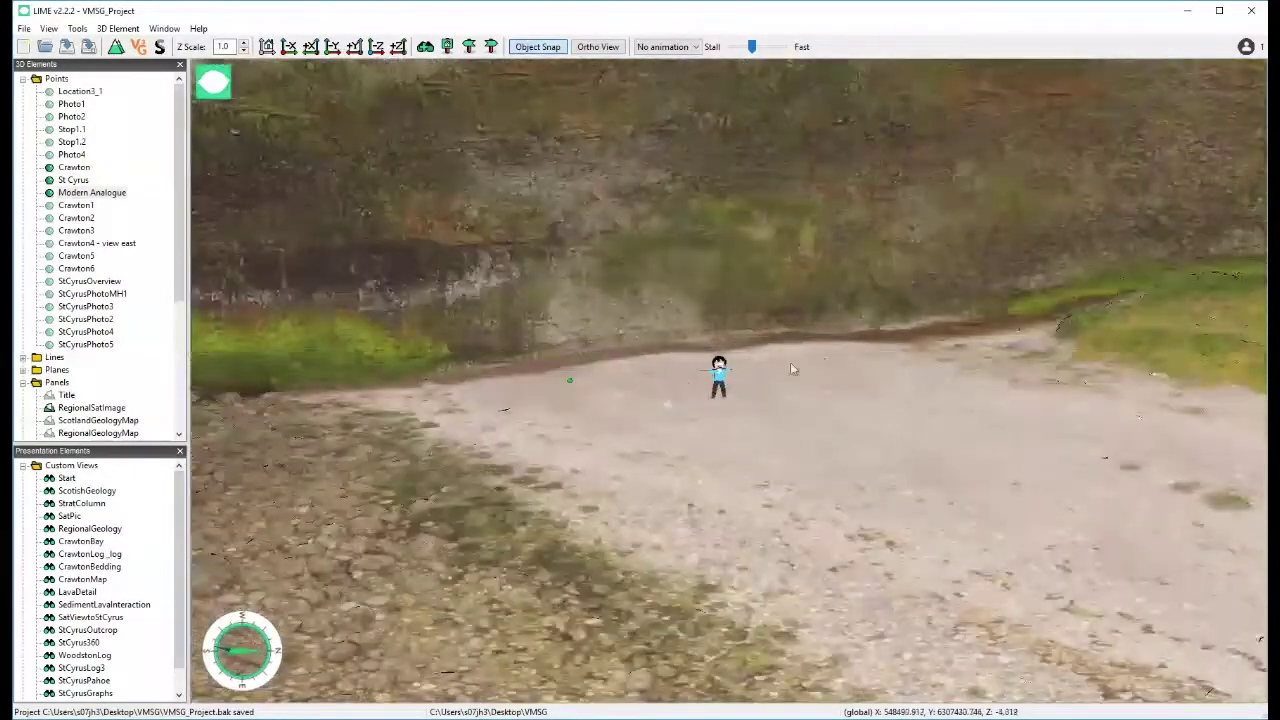
{"action": "scroll", "coordinate": [746, 350], "scroll_direction": "up", "scroll_amount": 2}
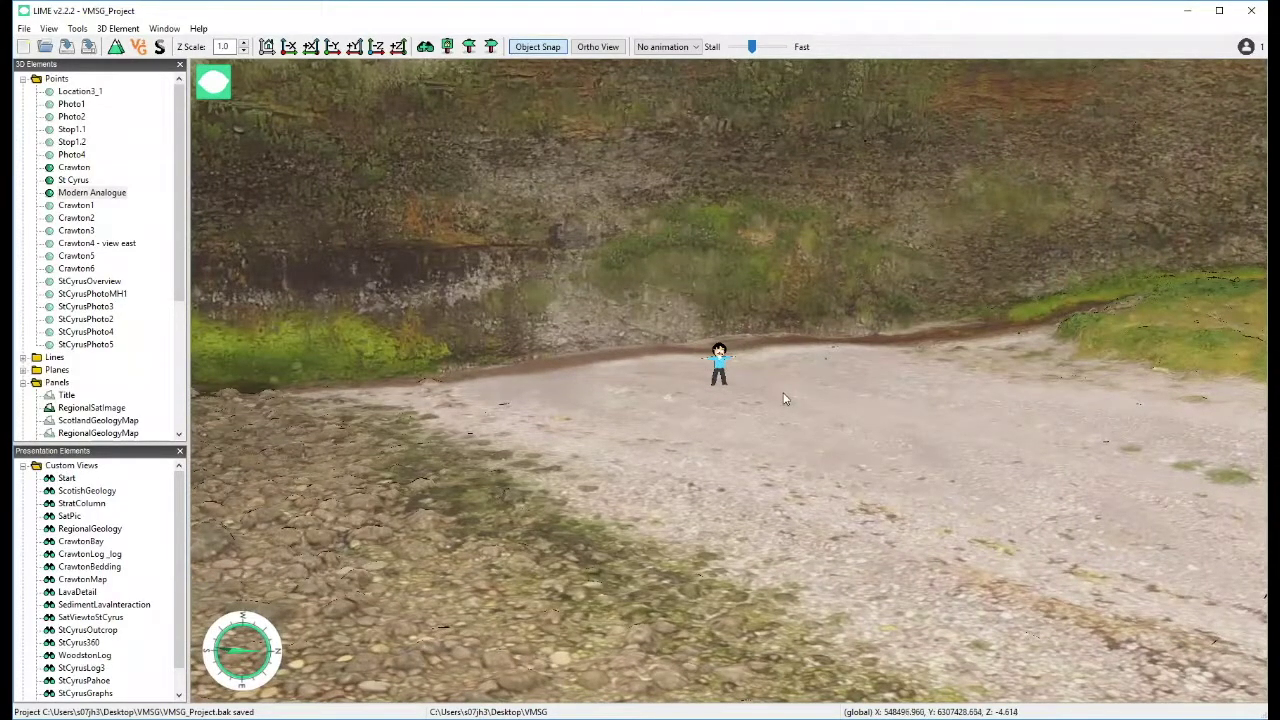
{"action": "scroll", "coordinate": [785, 399], "scroll_direction": "down", "scroll_amount": 1}
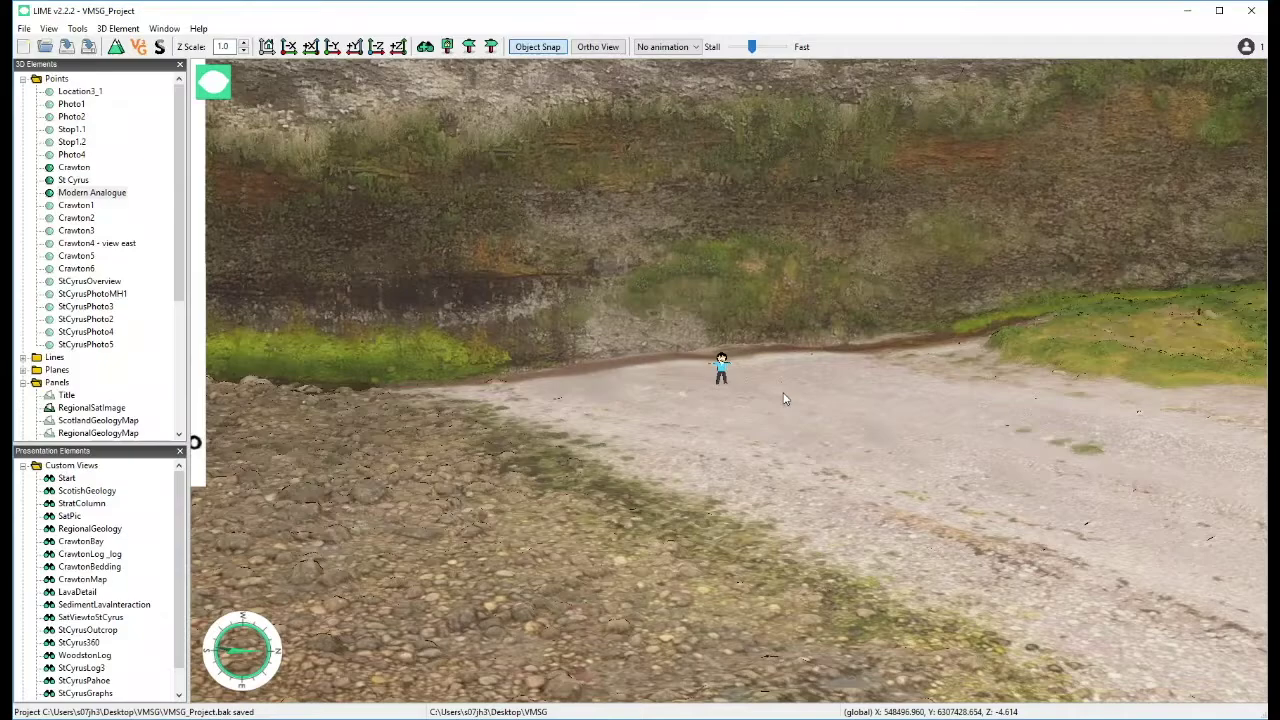
{"action": "scroll", "coordinate": [785, 399], "scroll_direction": "down", "scroll_amount": 3}
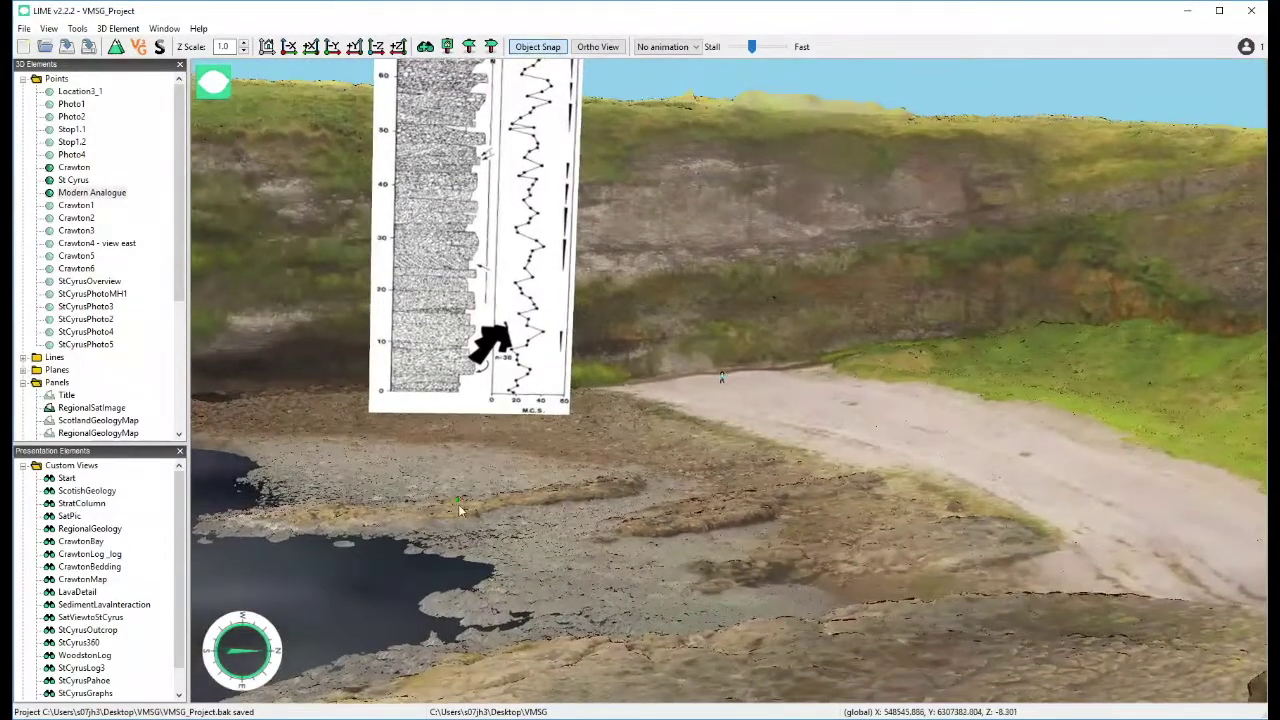
{"action": "left_click_drag", "start_coordinate": [459, 510], "coordinate": [477, 514]}
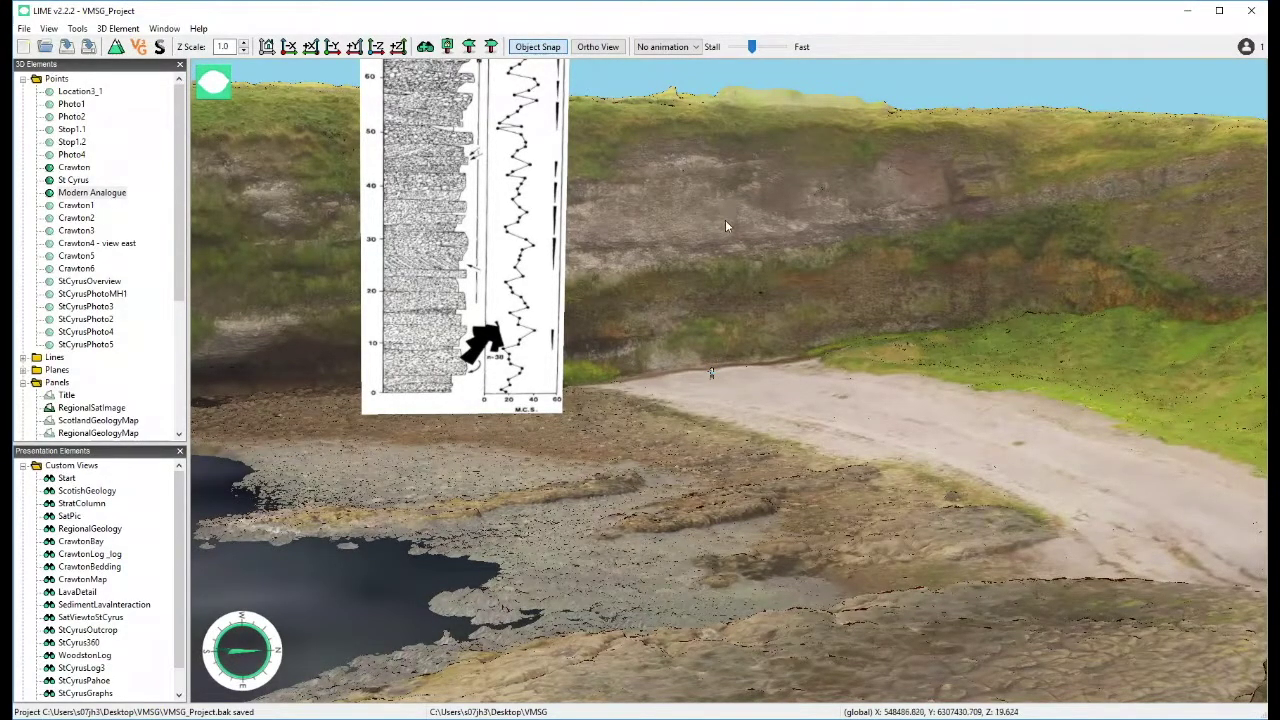
Animate the CrawtonBedding saved view
{"action": "left_click", "coordinate": [102, 566]}
{"action": "right_click", "coordinate": [102, 566]}
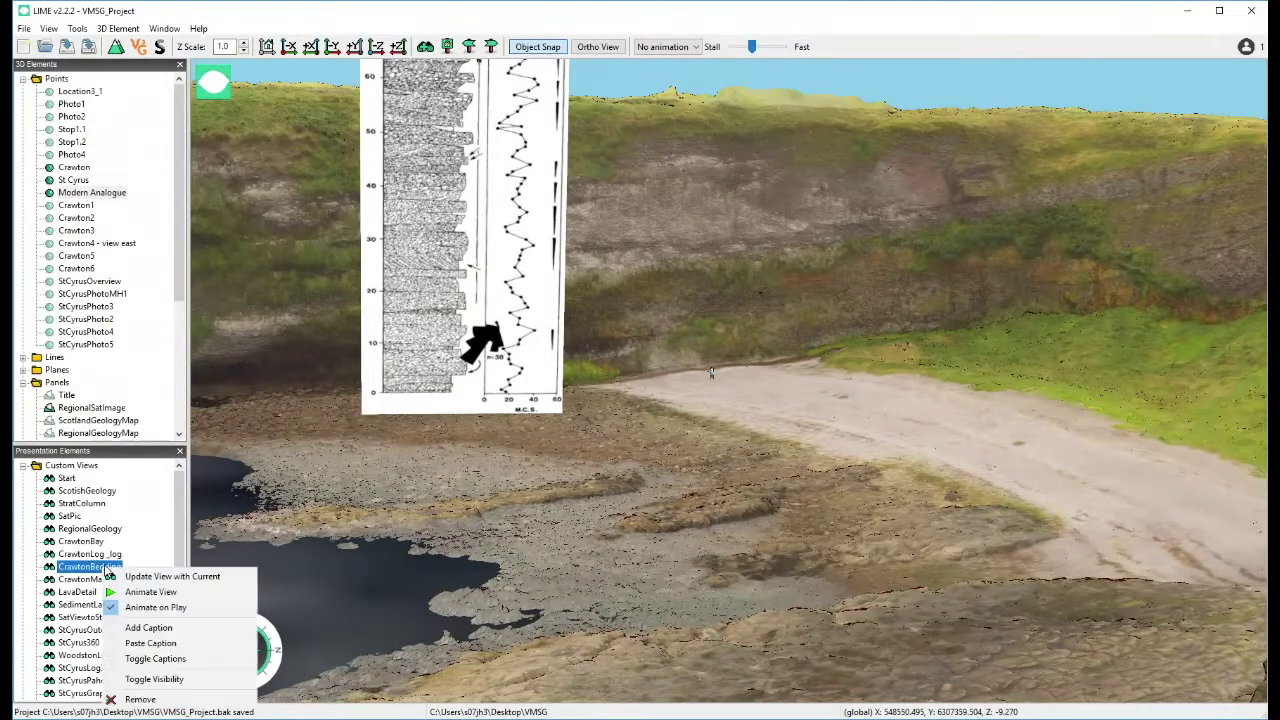
{"action": "left_click", "coordinate": [150, 592]}
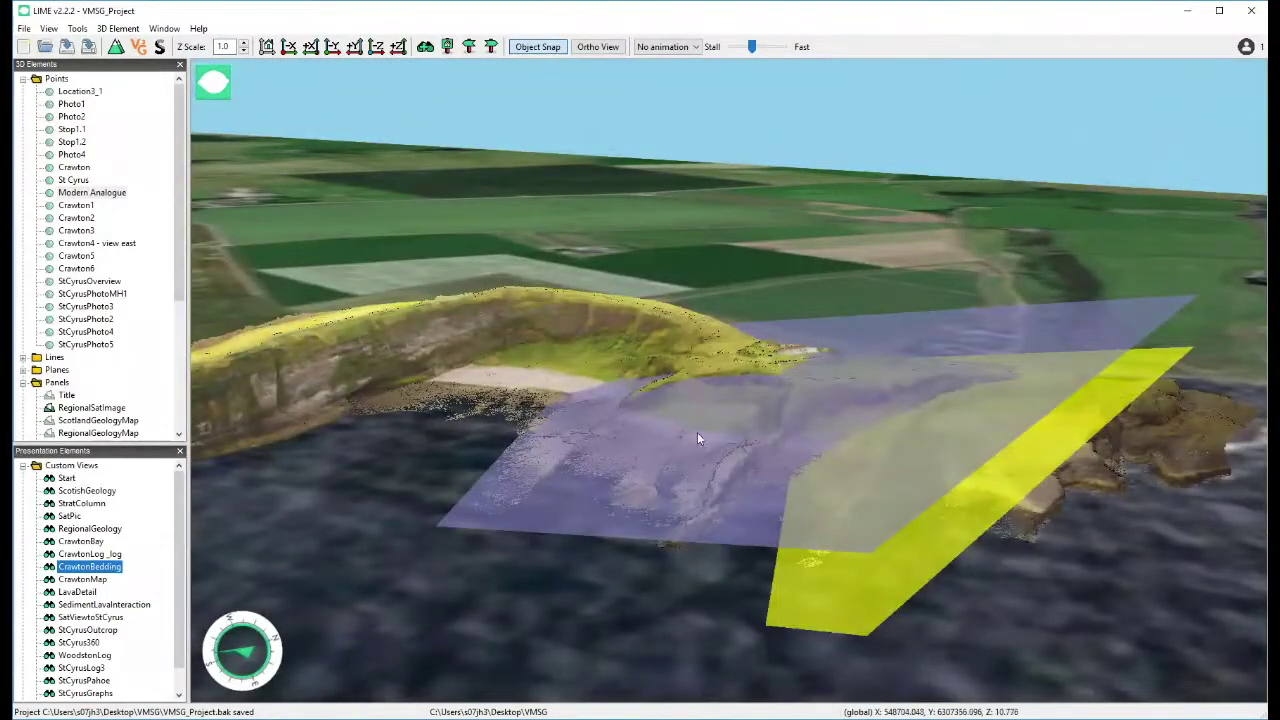
Tilt to a low side view so the purple and yellow bedding planes show over the coast
{"action": "left_click_drag", "start_coordinate": [624, 518], "coordinate": [703, 484]}
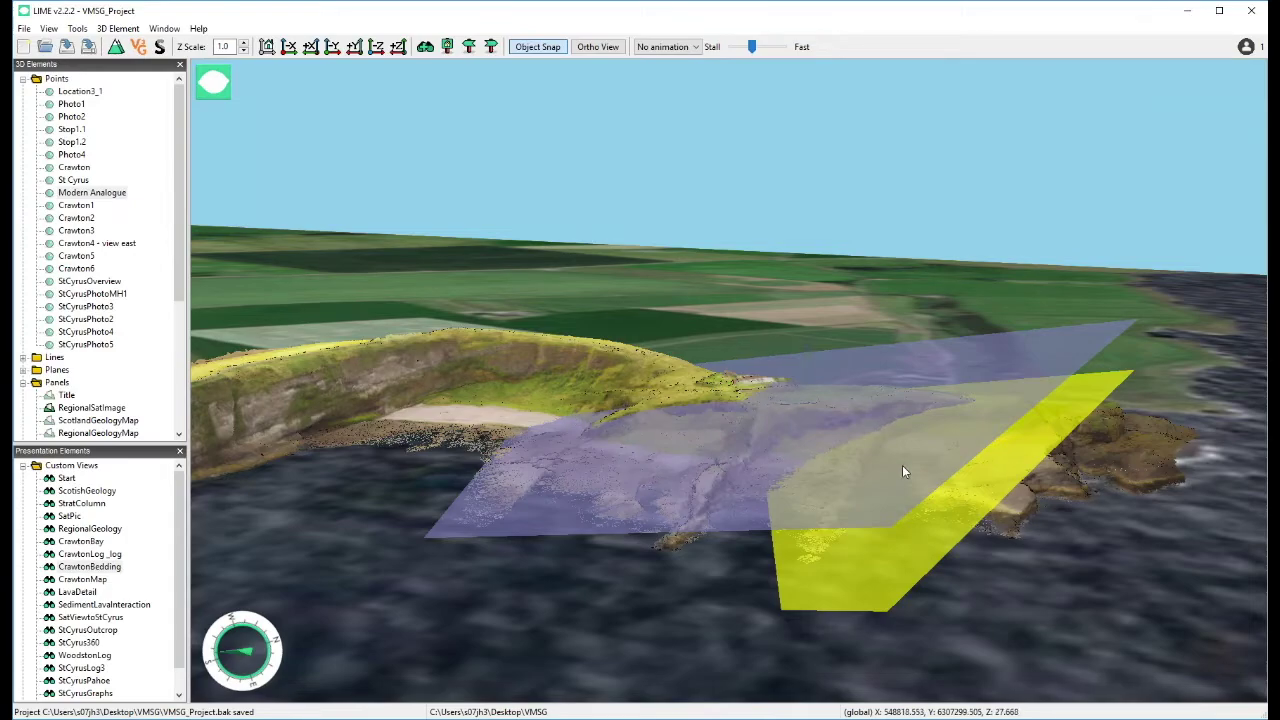
{"action": "left_click_drag", "start_coordinate": [807, 508], "coordinate": [830, 459]}
{"action": "left_click_drag", "start_coordinate": [872, 592], "coordinate": [872, 592]}
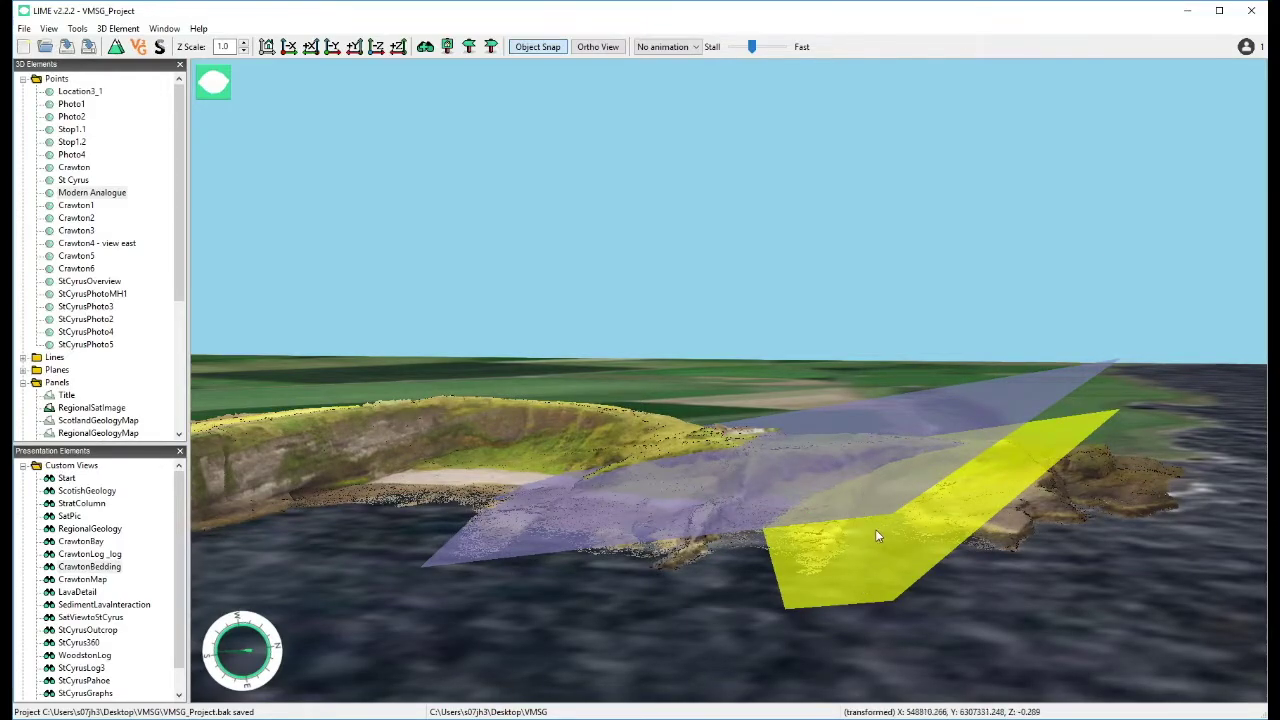
{"action": "left_click_drag", "start_coordinate": [809, 460], "coordinate": [560, 450]}
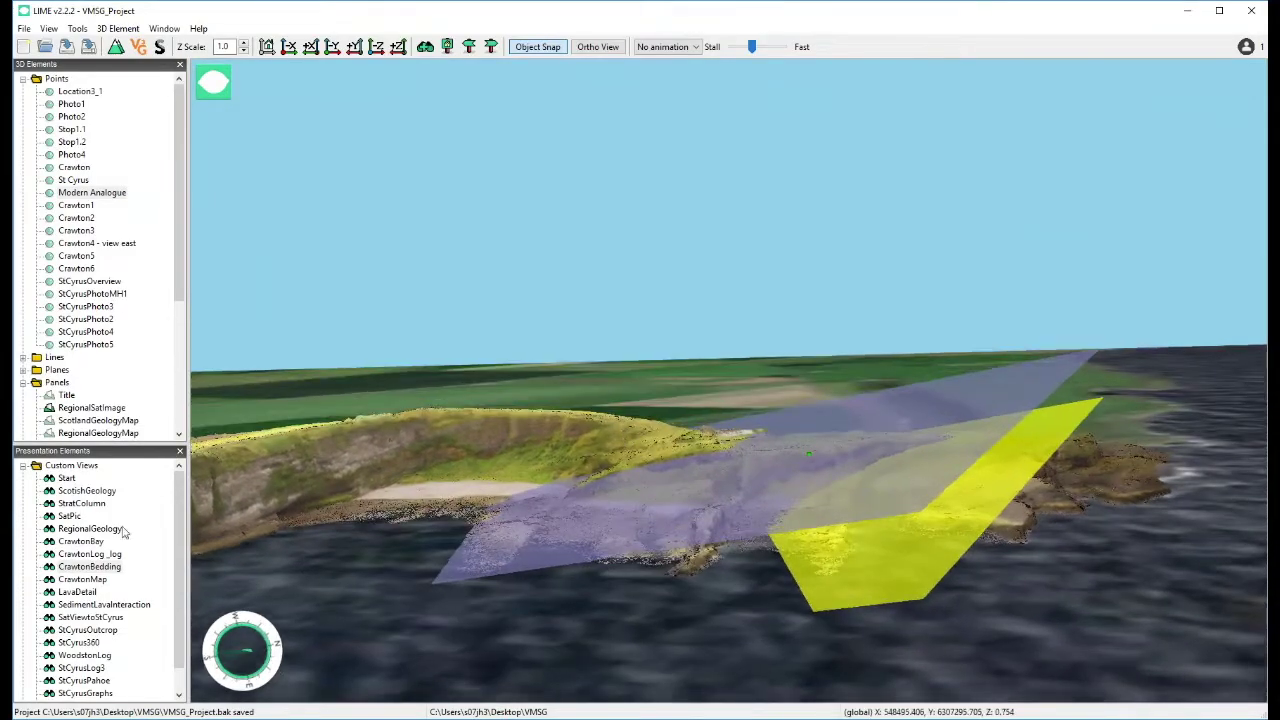
Animate the CrawtonMap view and orbit around the draped geology map and its legend
{"action": "right_click", "coordinate": [76, 580]}
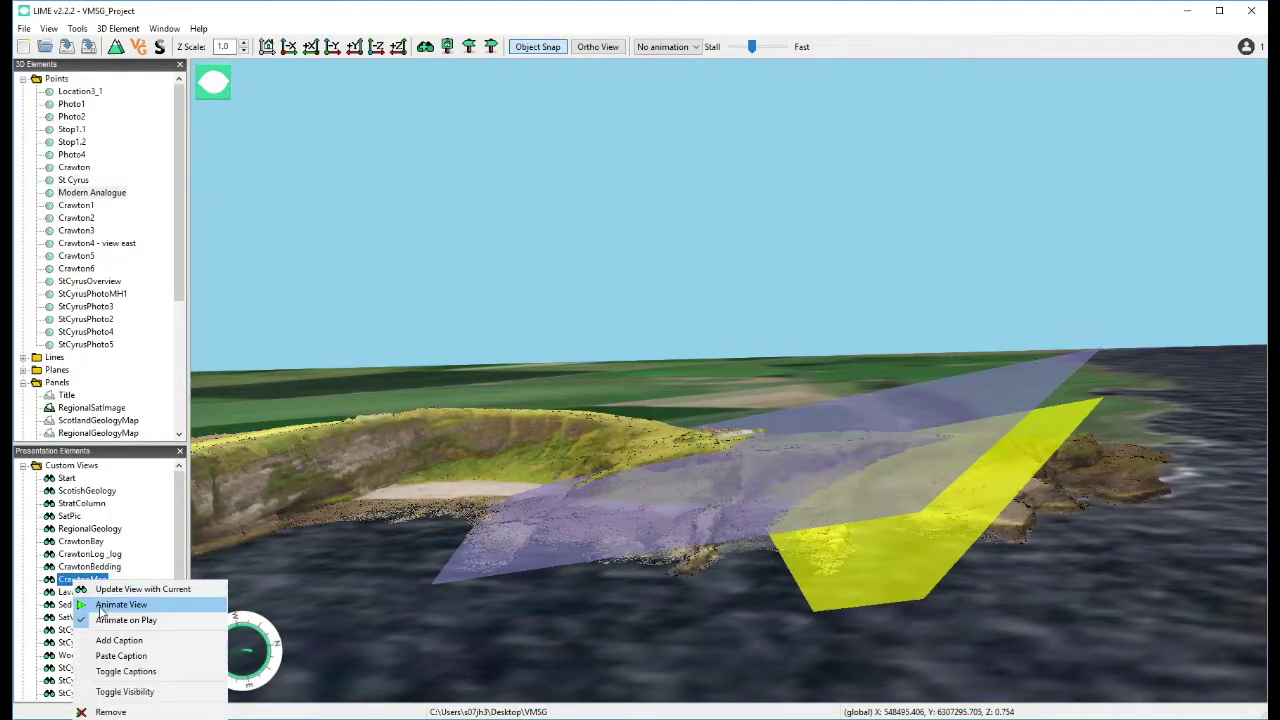
{"action": "left_click", "coordinate": [110, 605]}
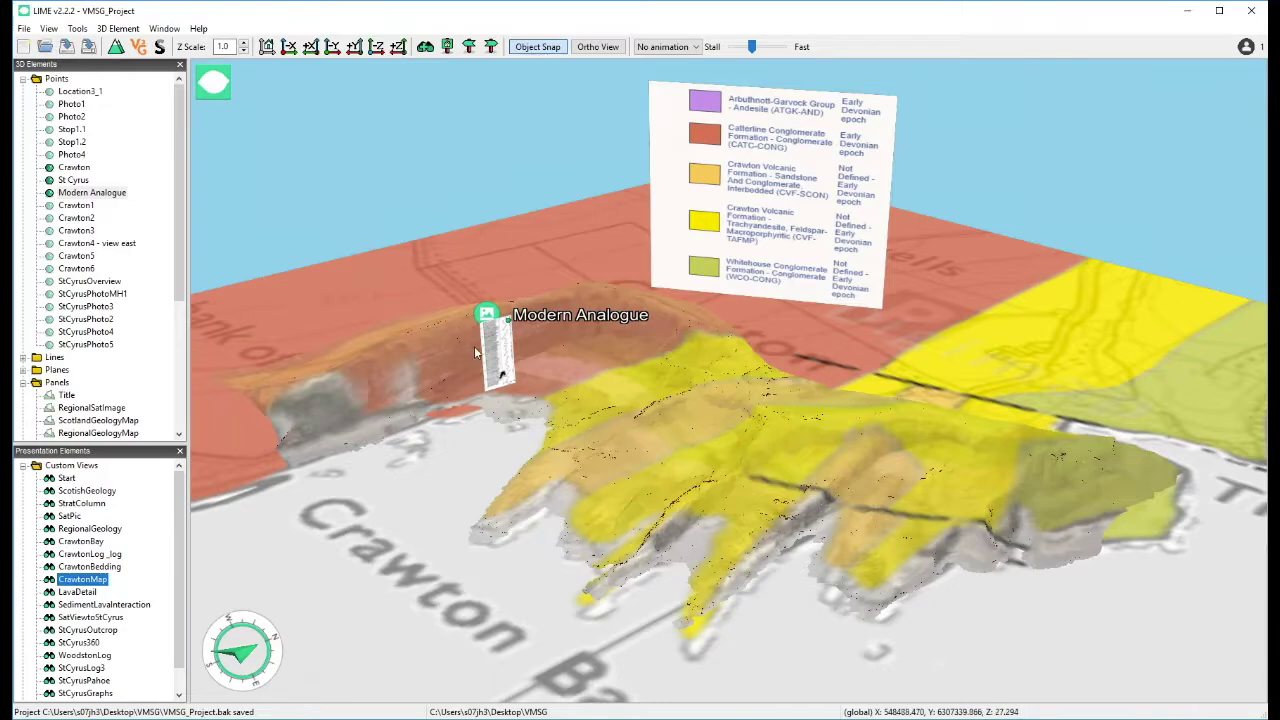
{"action": "left_click_drag", "start_coordinate": [736, 389], "coordinate": [797, 555]}
{"action": "left_click_drag", "start_coordinate": [766, 490], "coordinate": [758, 447]}
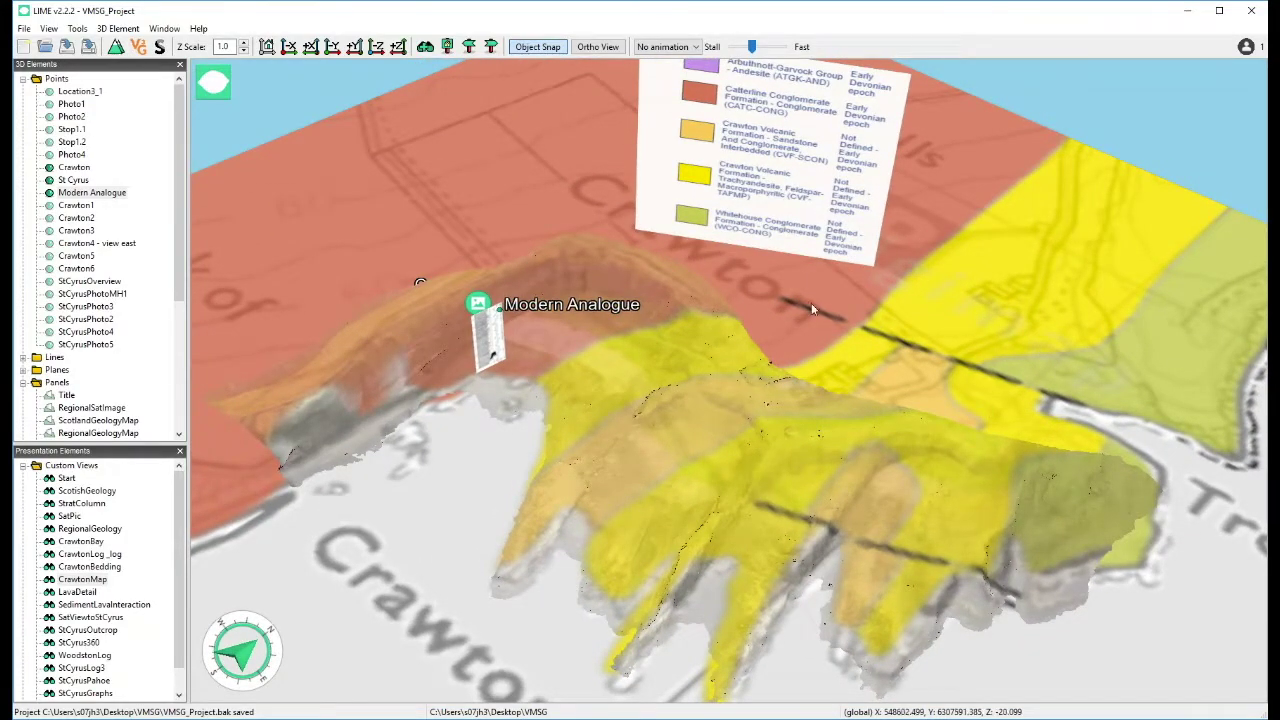
{"action": "left_click_drag", "start_coordinate": [724, 416], "coordinate": [909, 450]}
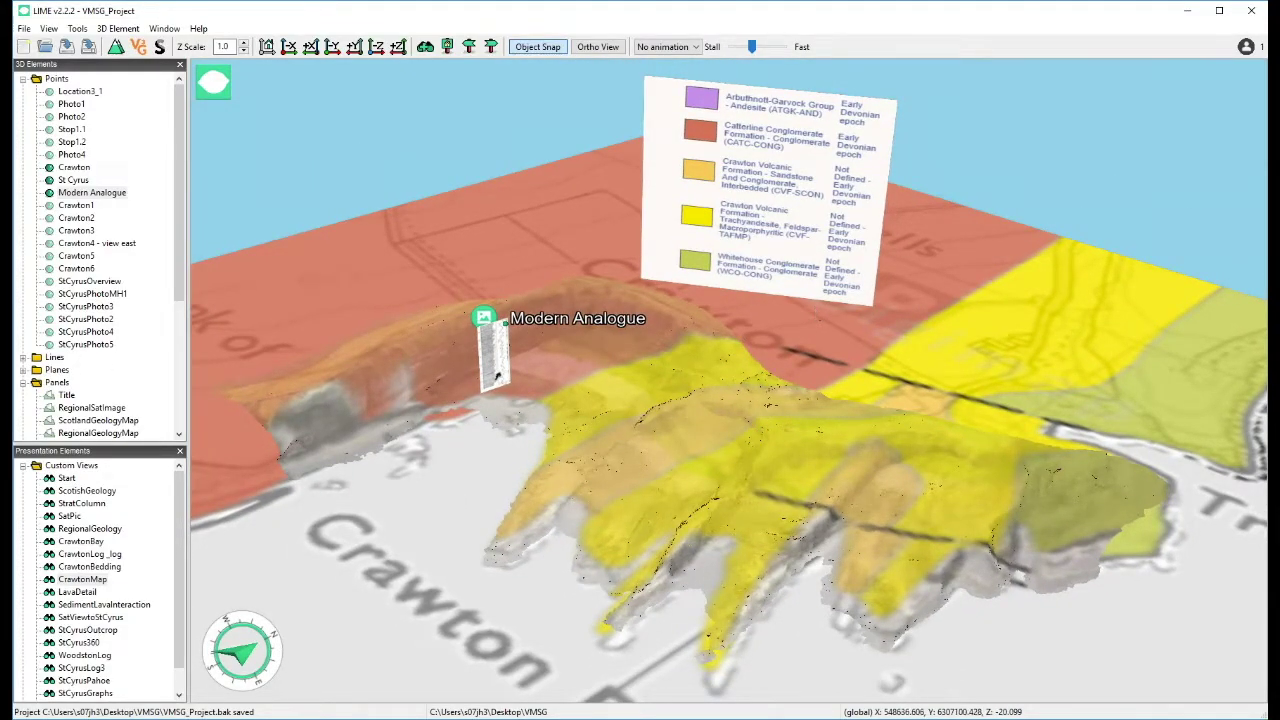
Fly to the LavaDetail saved view and pan down over the cliff terrain
{"action": "right_click", "coordinate": [77, 594]}
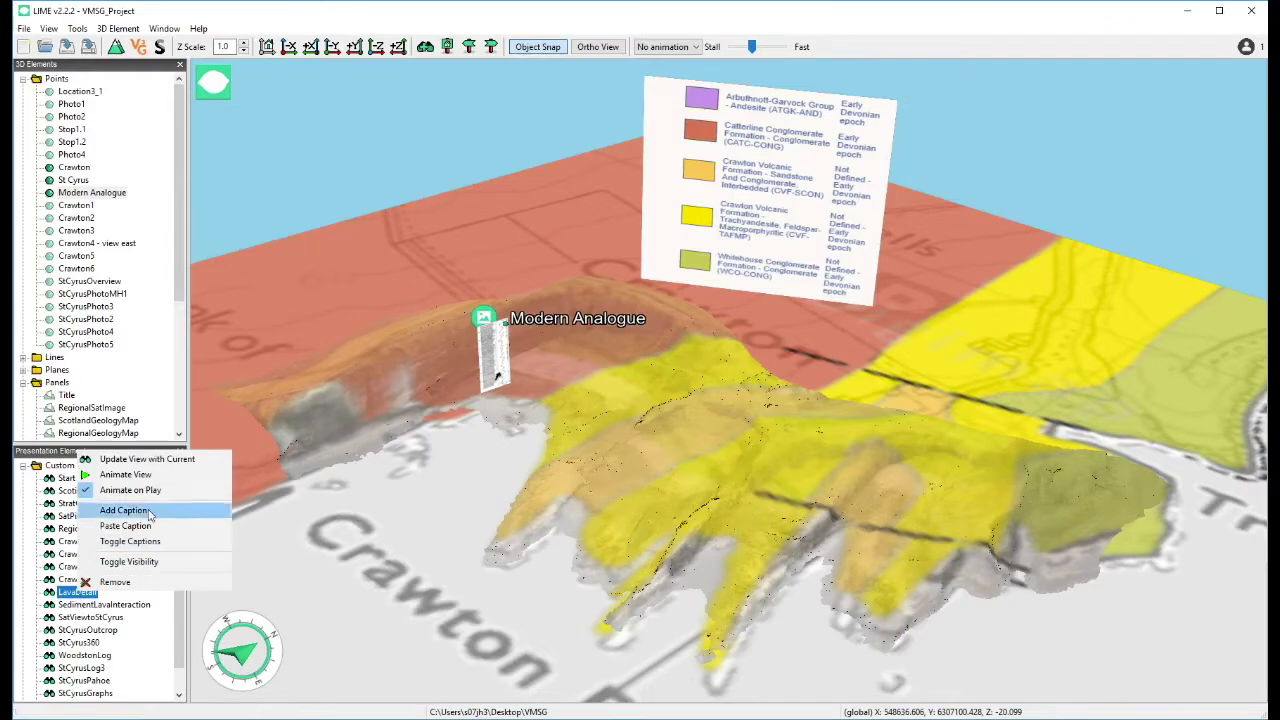
{"action": "left_click", "coordinate": [124, 474]}
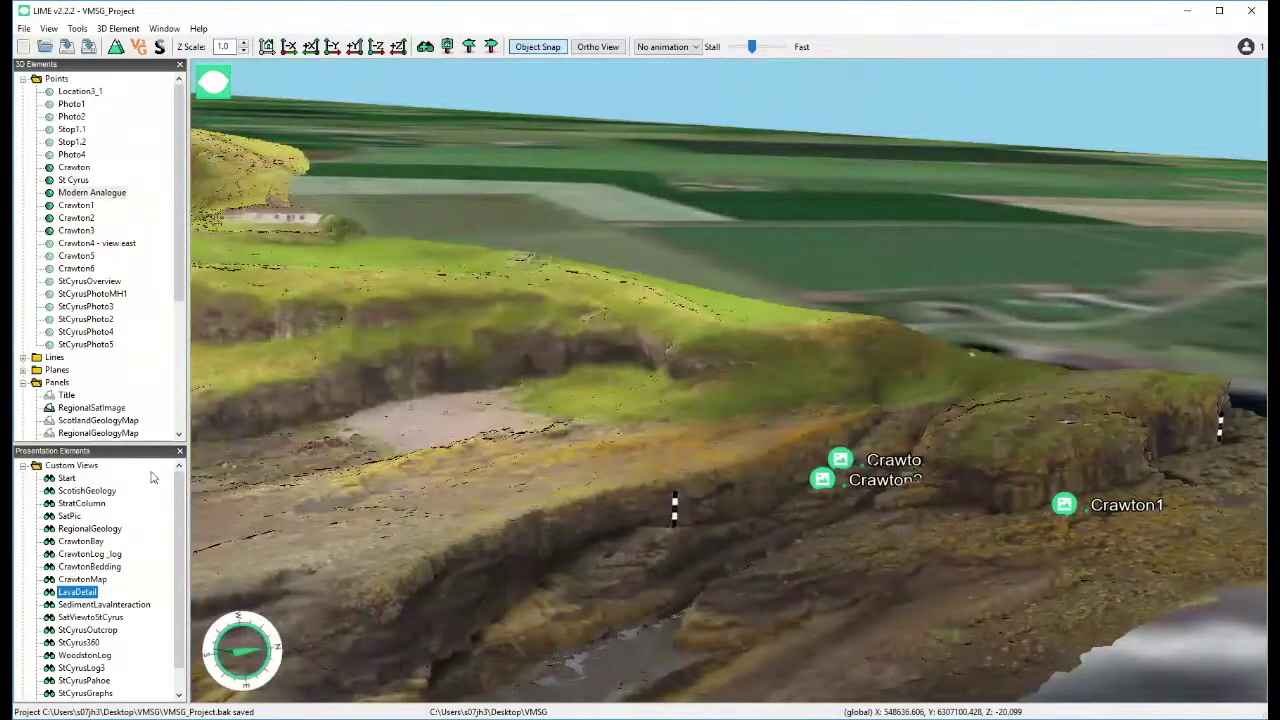
{"action": "left_click_drag", "start_coordinate": [940, 476], "coordinate": [715, 397]}
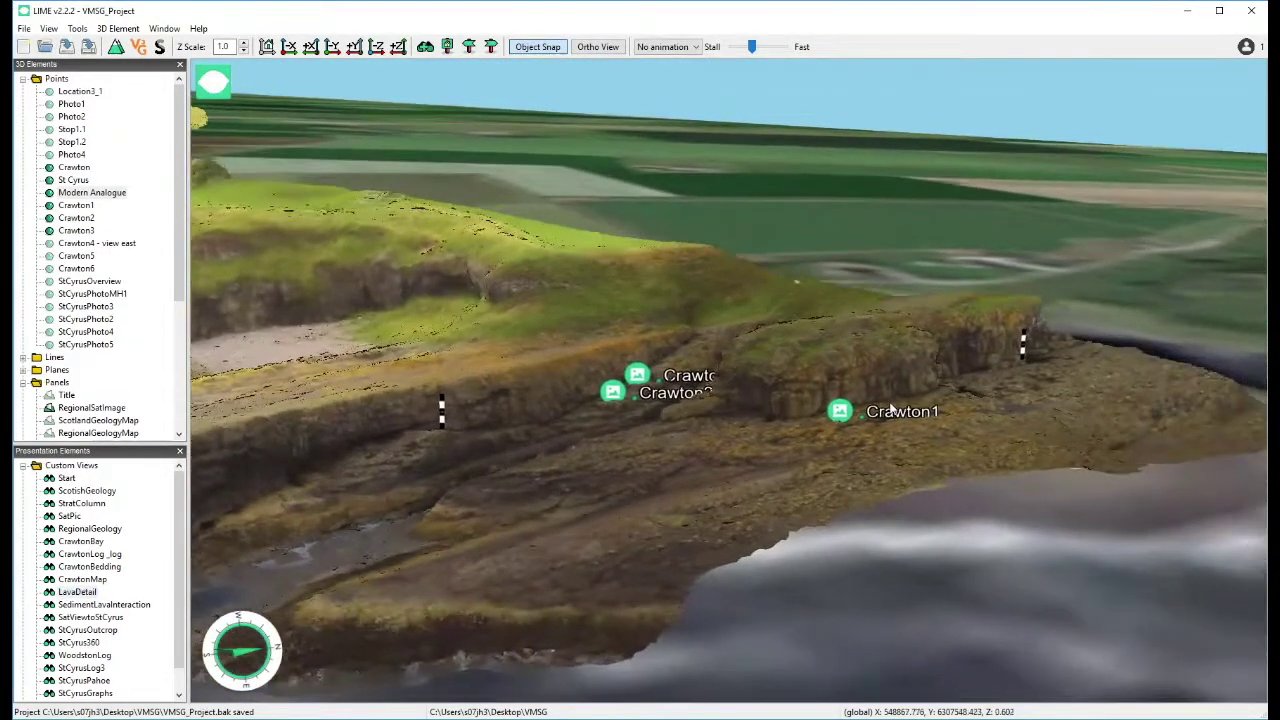
{"action": "scroll", "coordinate": [891, 408], "scroll_direction": "up", "scroll_amount": 3}
{"action": "left_click_drag", "start_coordinate": [883, 394], "coordinate": [877, 481]}
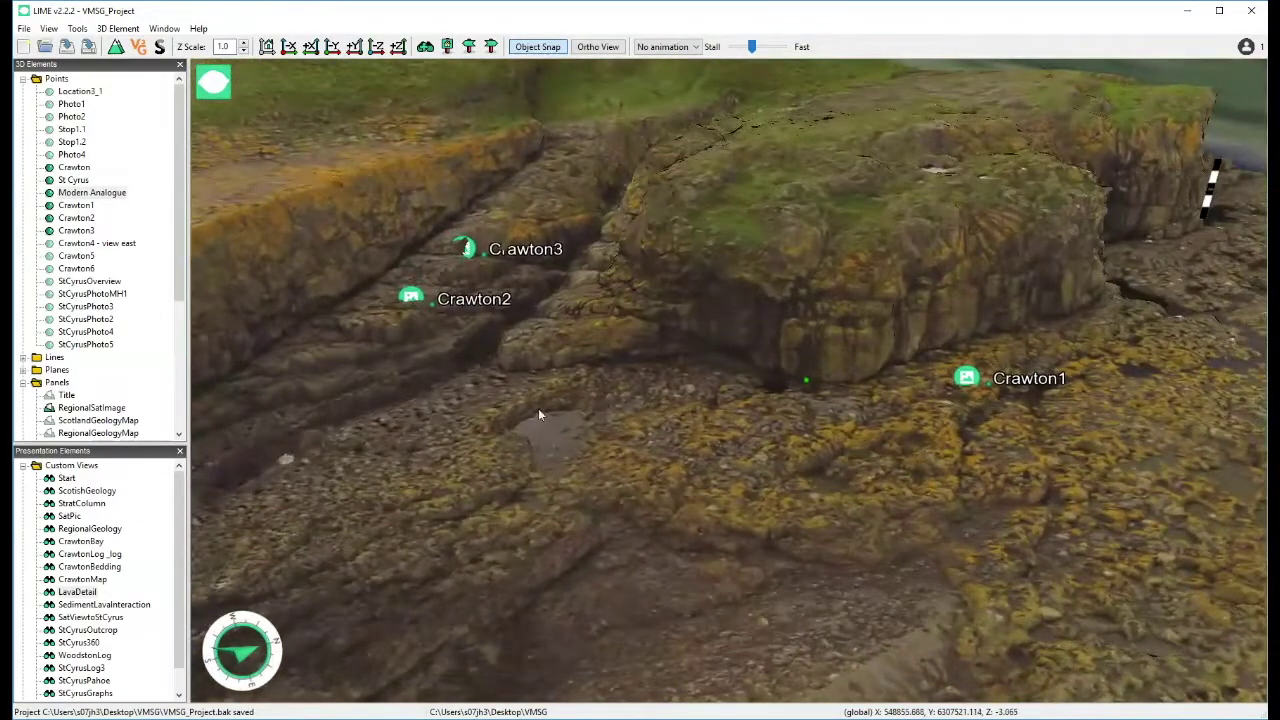
{"action": "left_click_drag", "start_coordinate": [1005, 479], "coordinate": [733, 417]}
{"action": "scroll", "coordinate": [786, 428], "scroll_direction": "up", "scroll_amount": 5}
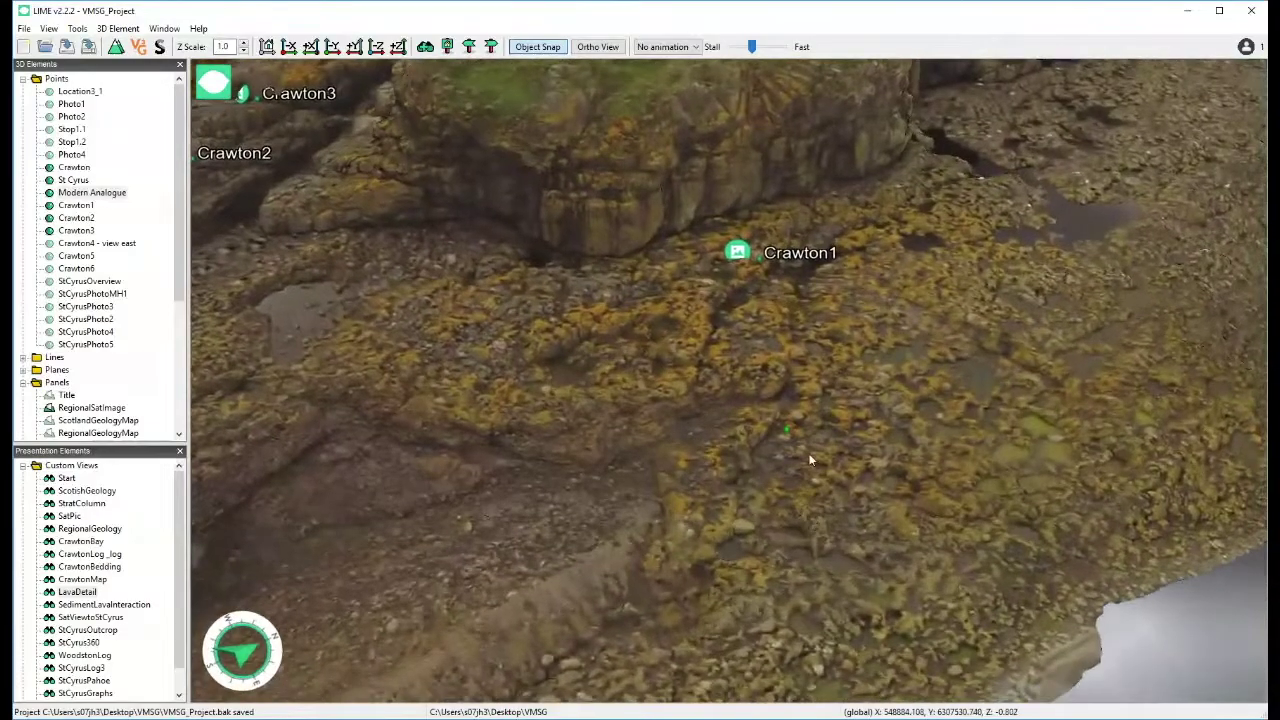
Orbit and zoom along the lichen-covered cliff face until the Crawton1 point is centred
{"action": "scroll", "coordinate": [804, 450], "scroll_direction": "down", "scroll_amount": 3}
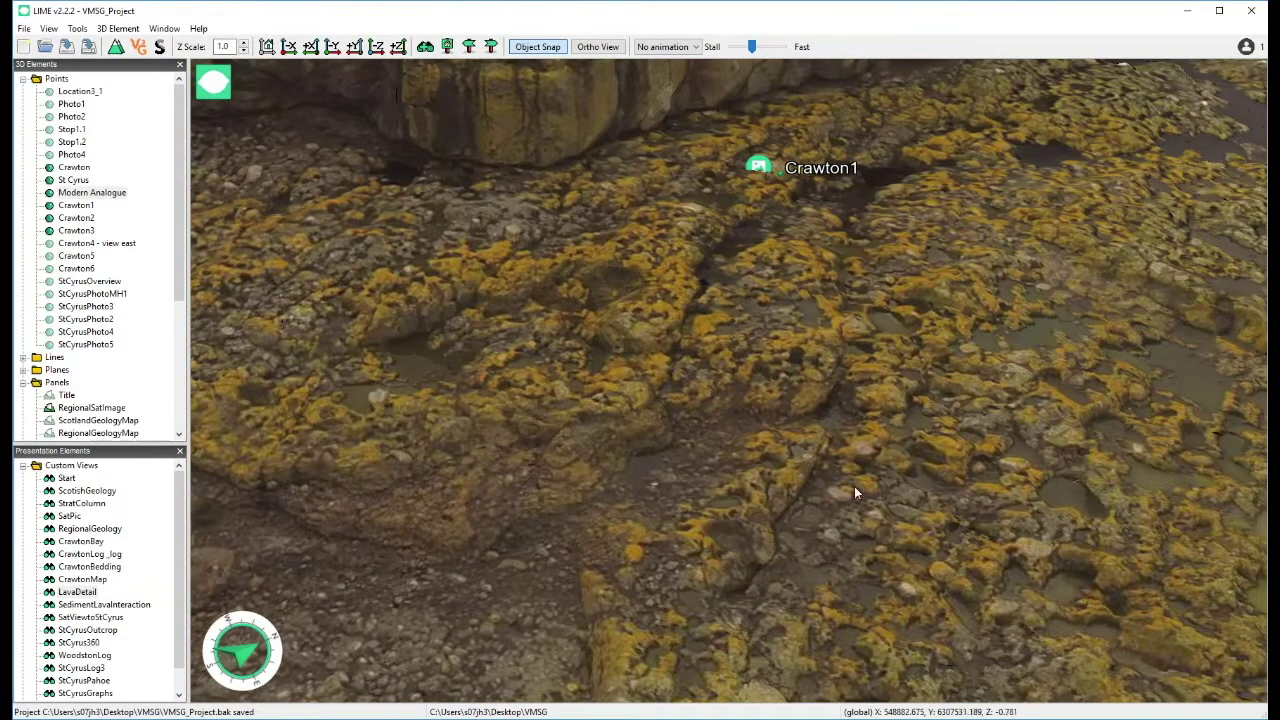
{"action": "scroll", "coordinate": [819, 498], "scroll_direction": "up", "scroll_amount": 2}
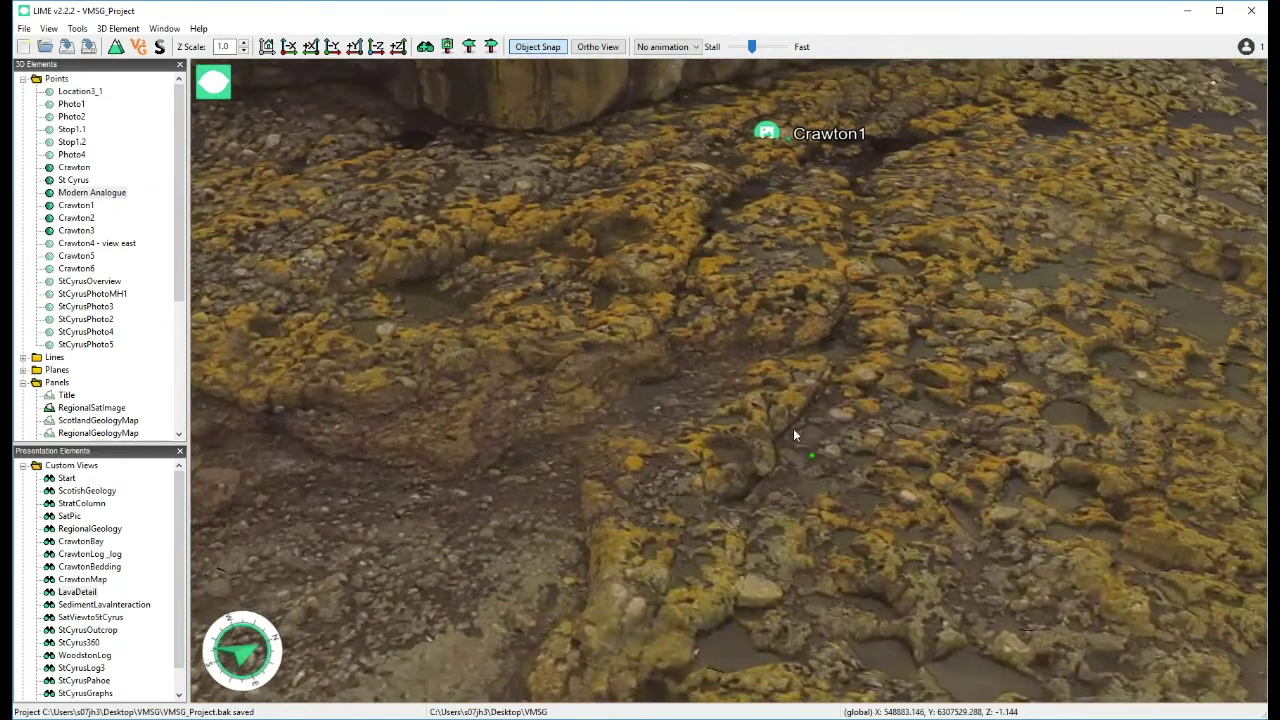
{"action": "left_click_drag", "start_coordinate": [795, 435], "coordinate": [872, 402]}
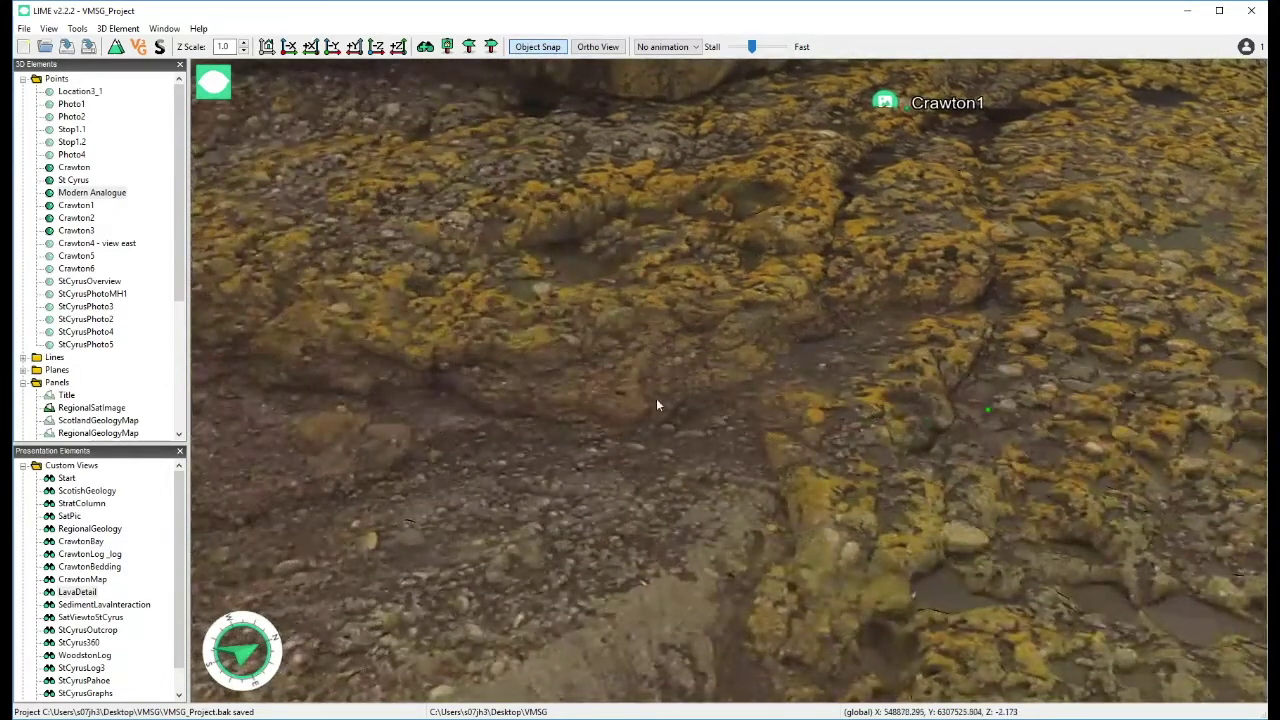
{"action": "scroll", "coordinate": [862, 422], "scroll_direction": "down", "scroll_amount": 5}
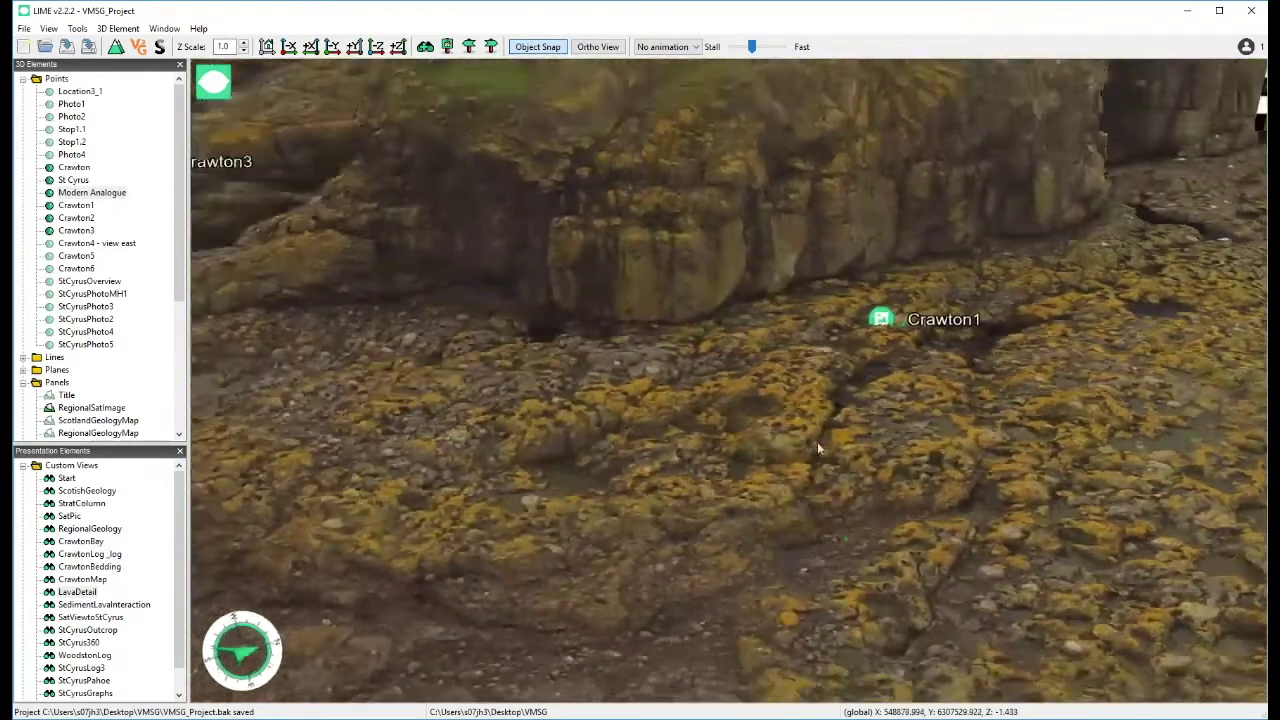
{"action": "scroll", "coordinate": [1075, 416], "scroll_direction": "down", "scroll_amount": 4}
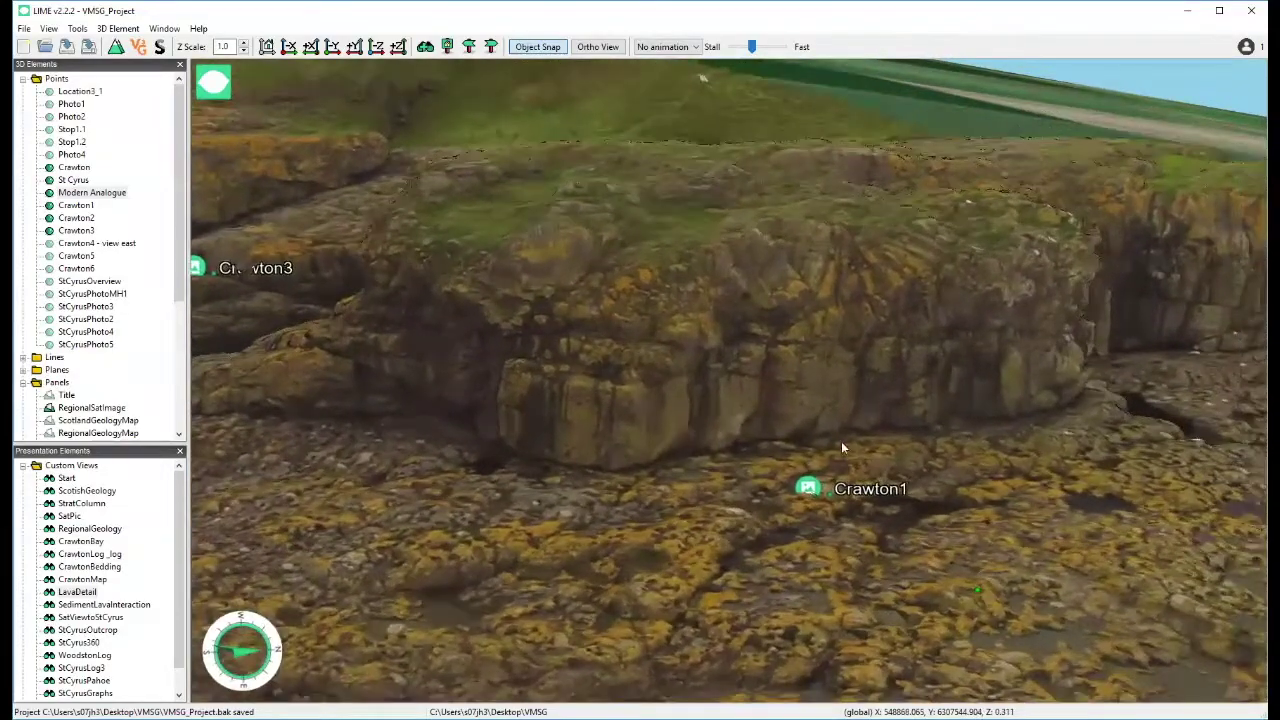
{"action": "left_click_drag", "start_coordinate": [841, 448], "coordinate": [757, 397]}
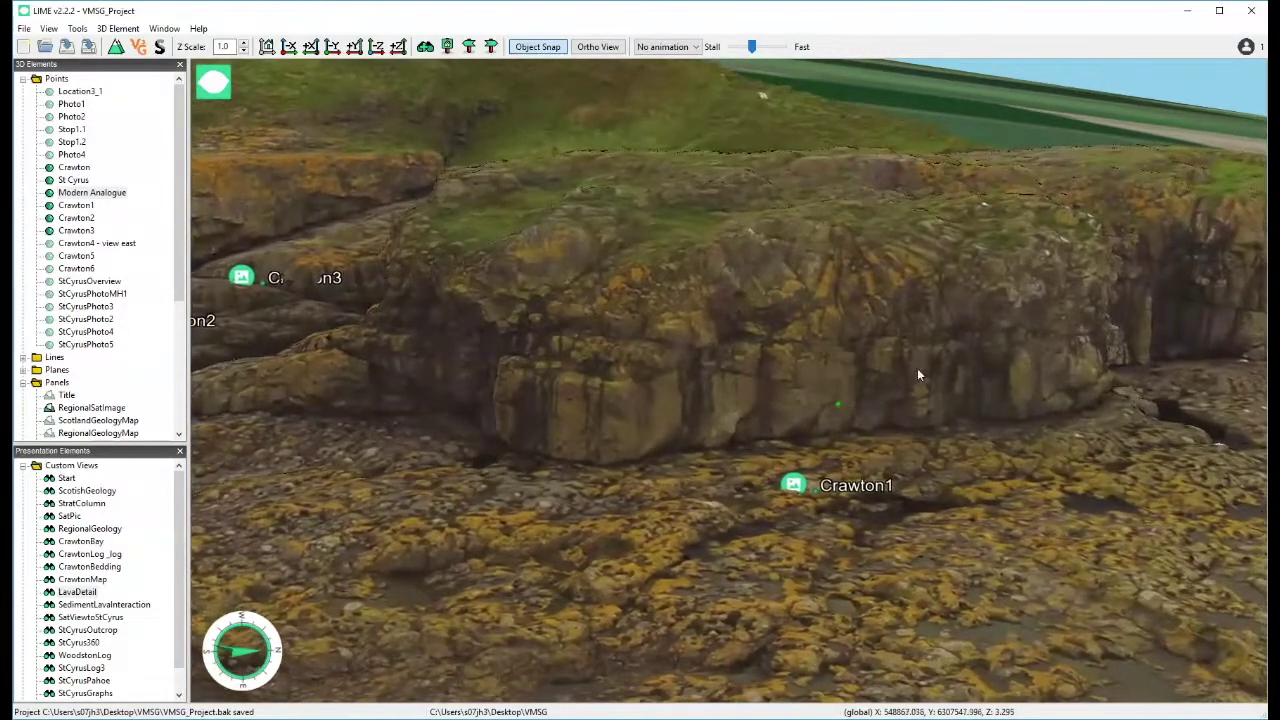
{"action": "left_click_drag", "start_coordinate": [917, 374], "coordinate": [716, 404]}
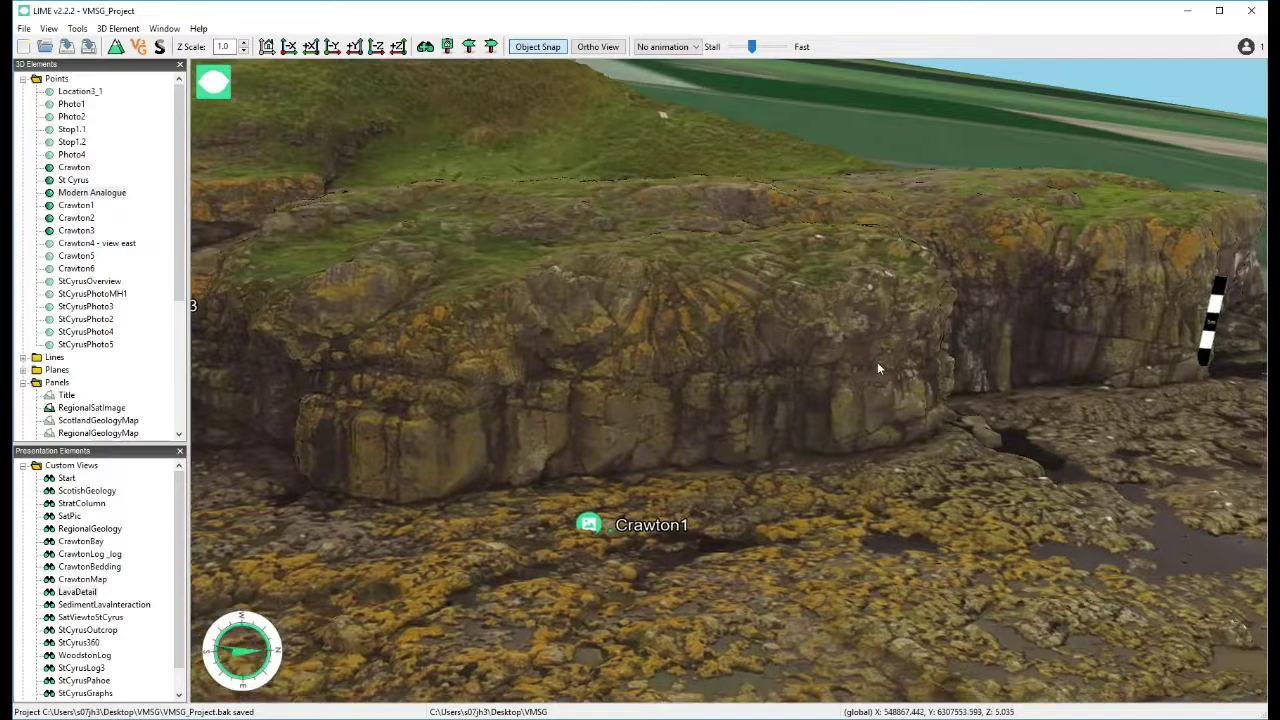
{"action": "left_click_drag", "start_coordinate": [877, 362], "coordinate": [573, 330]}
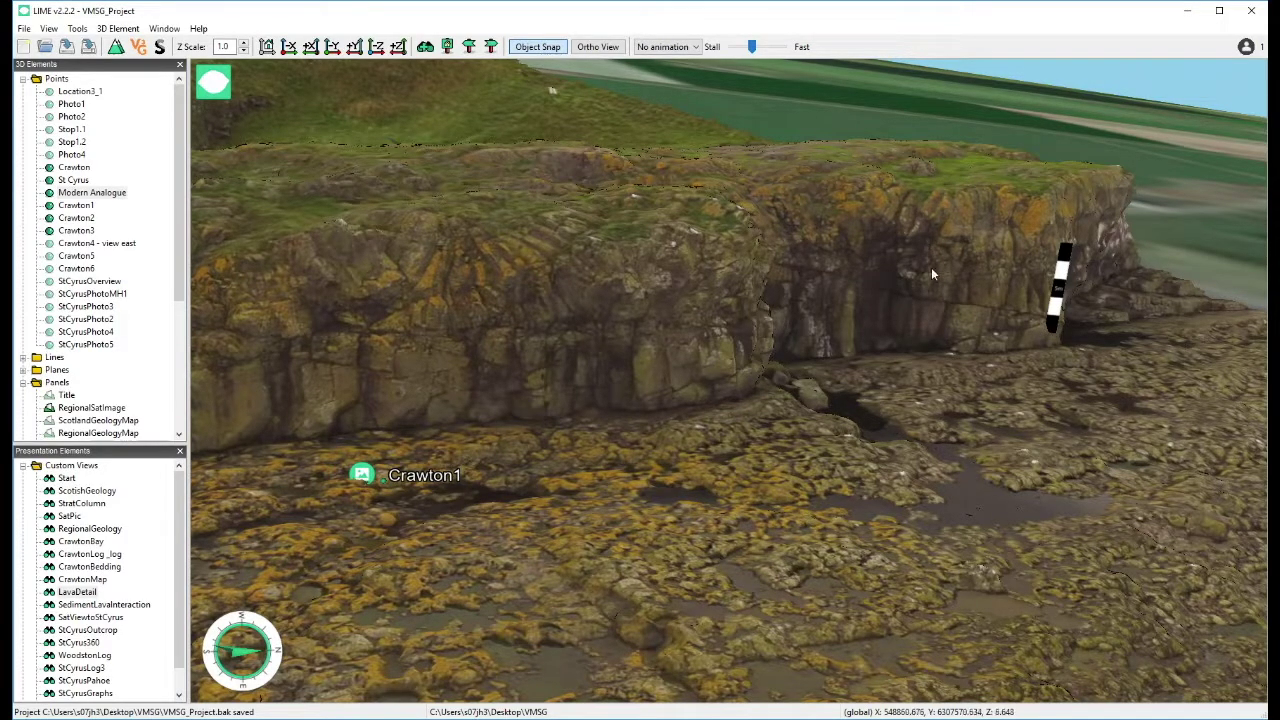
{"action": "left_click_drag", "start_coordinate": [703, 322], "coordinate": [997, 298]}
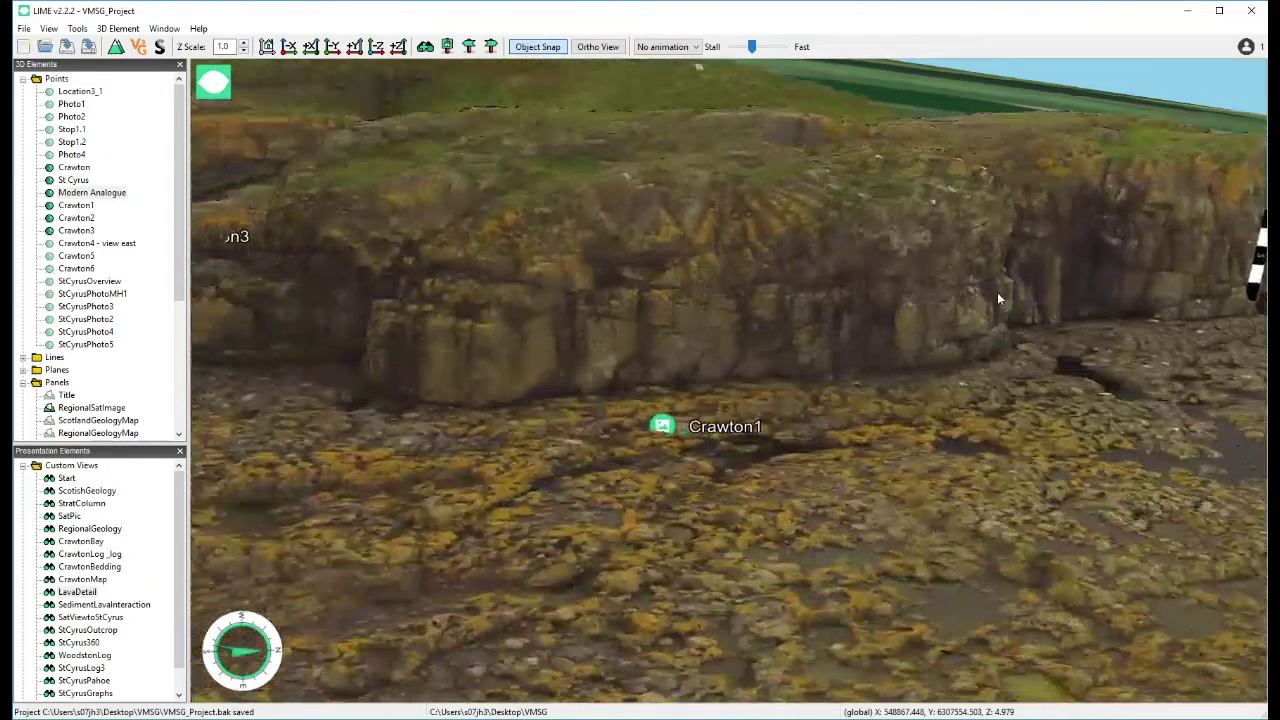
View and close the Crawton1 and Crawton2 field photos
{"action": "left_click", "coordinate": [662, 425]}
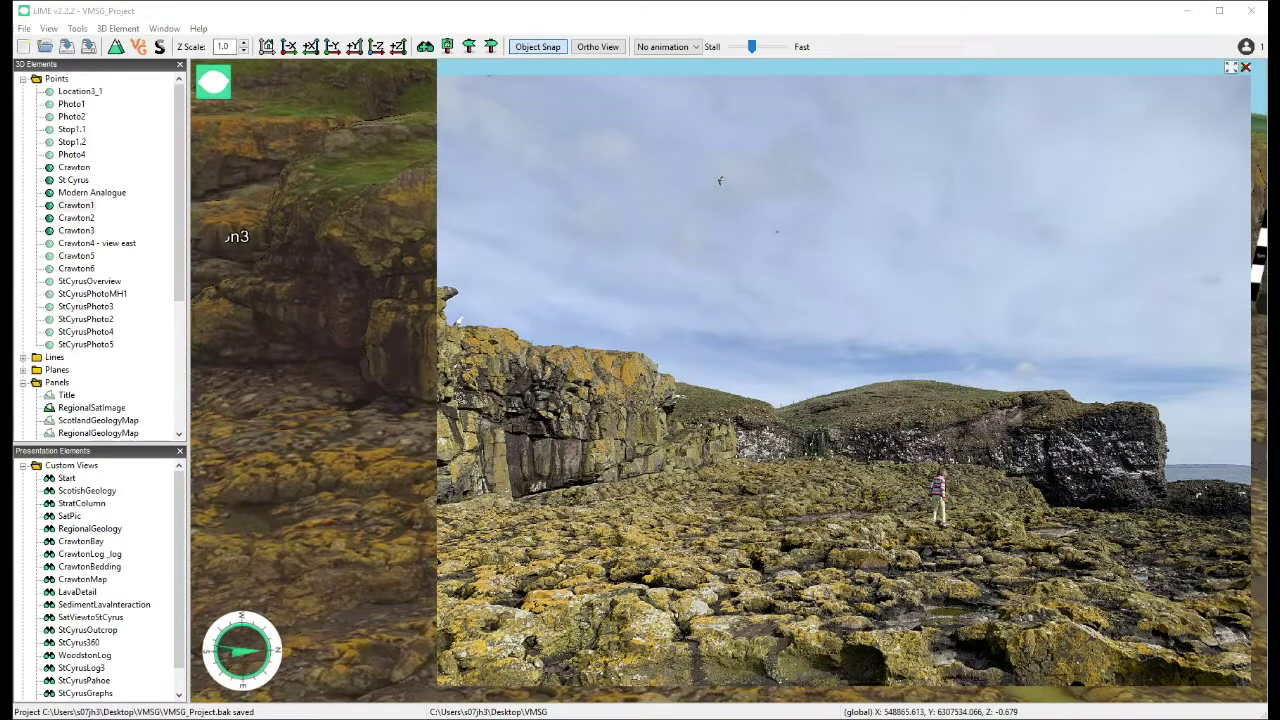
{"action": "left_click", "coordinate": [1245, 68]}
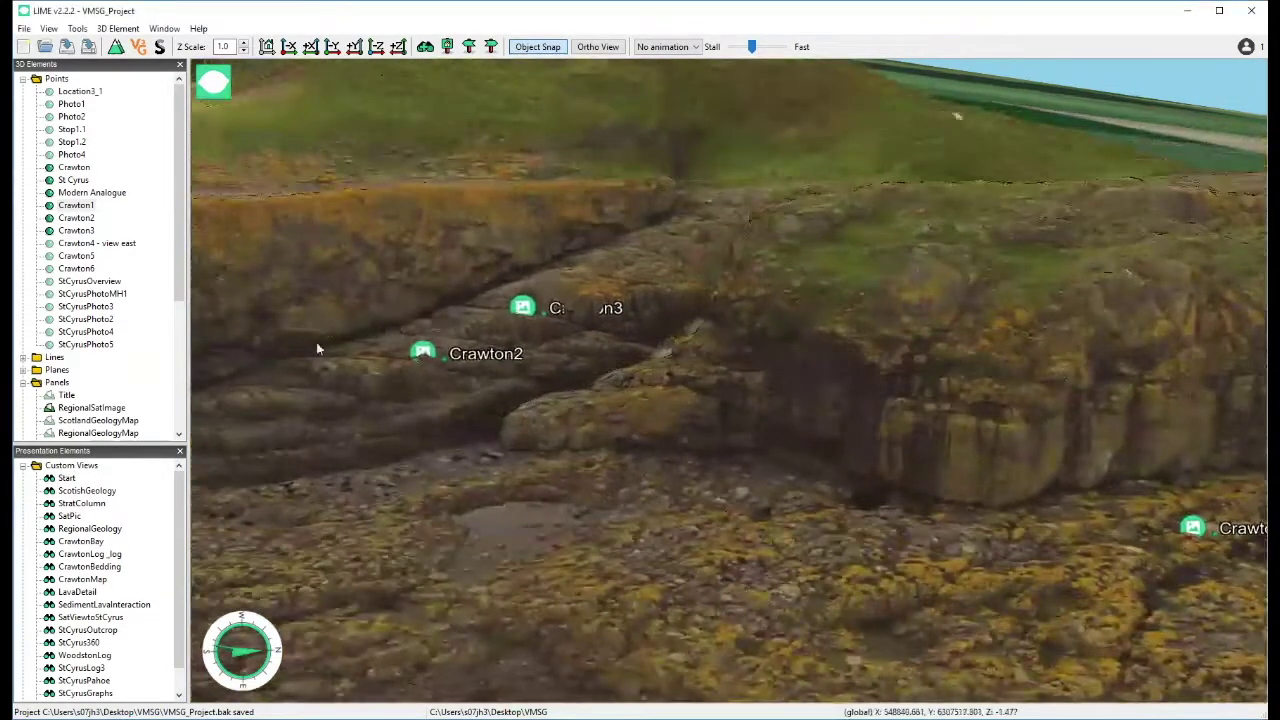
{"action": "left_click", "coordinate": [423, 354]}
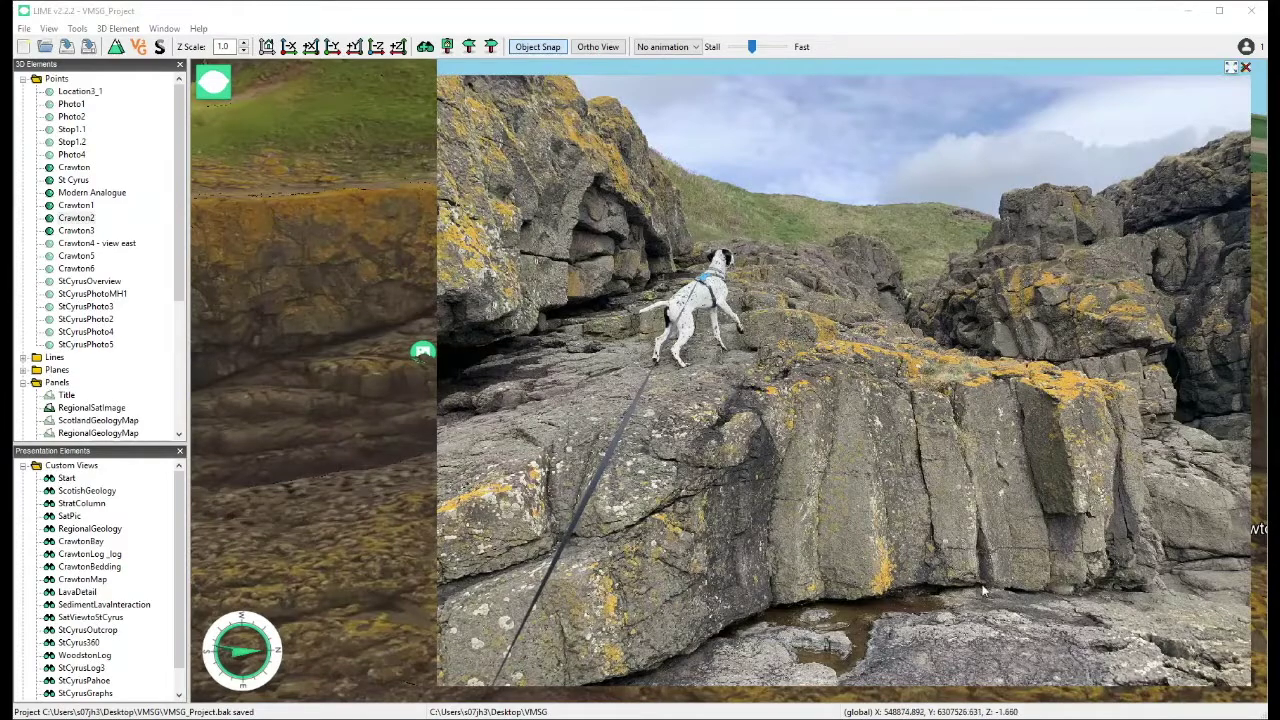
{"action": "left_click", "coordinate": [1246, 68]}
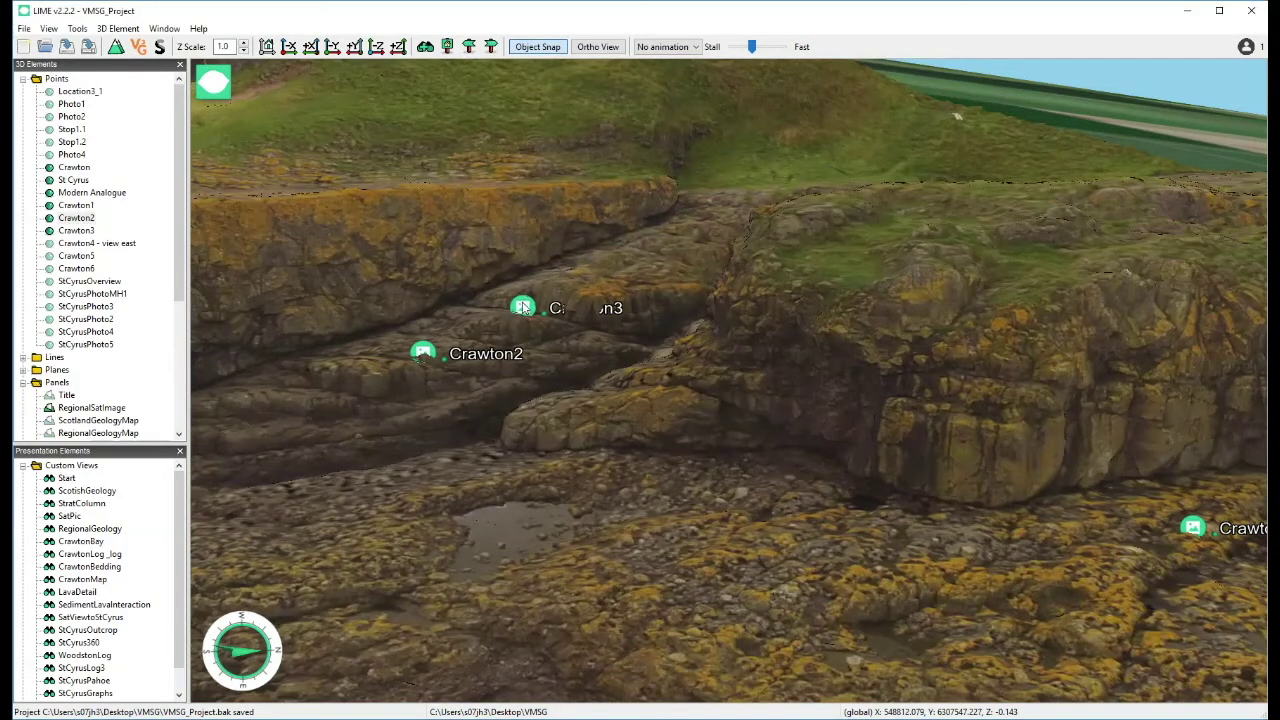
View the Crawton3 rock pool photo, then close it and return to the outcrop
{"action": "left_click", "coordinate": [522, 307]}
{"action": "left_click", "coordinate": [522, 307]}
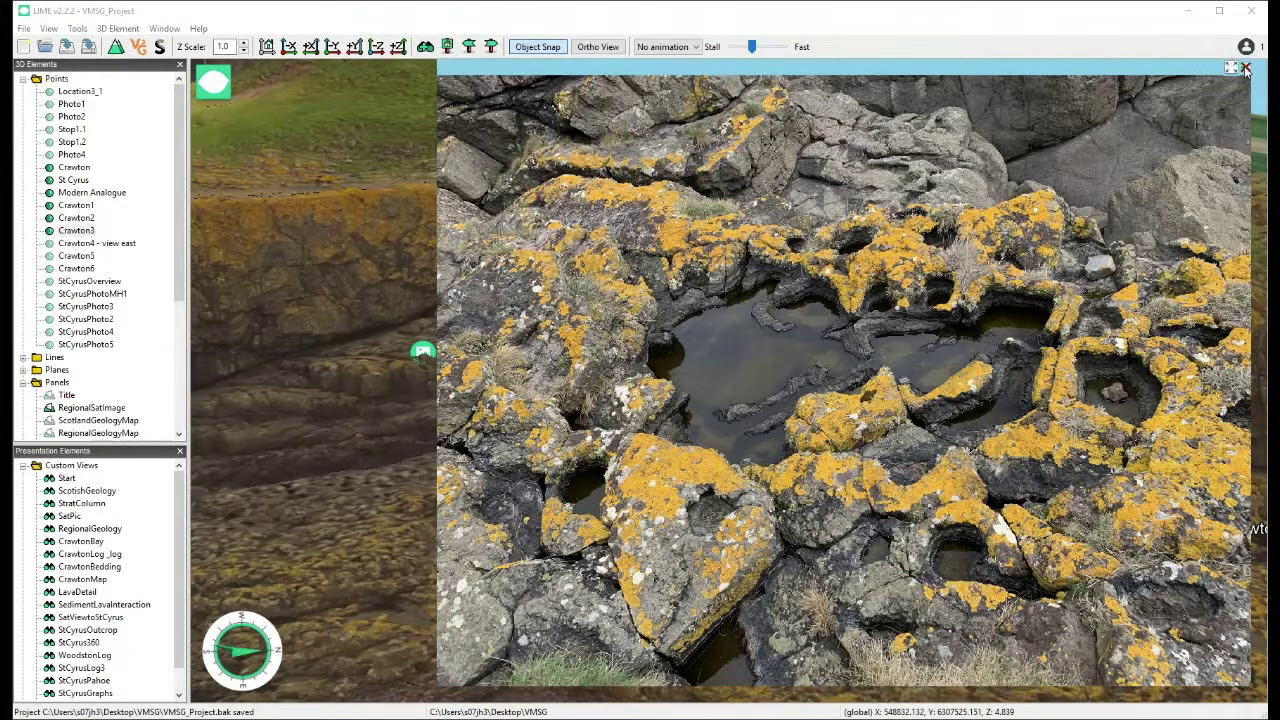
{"action": "left_click", "coordinate": [1245, 68]}
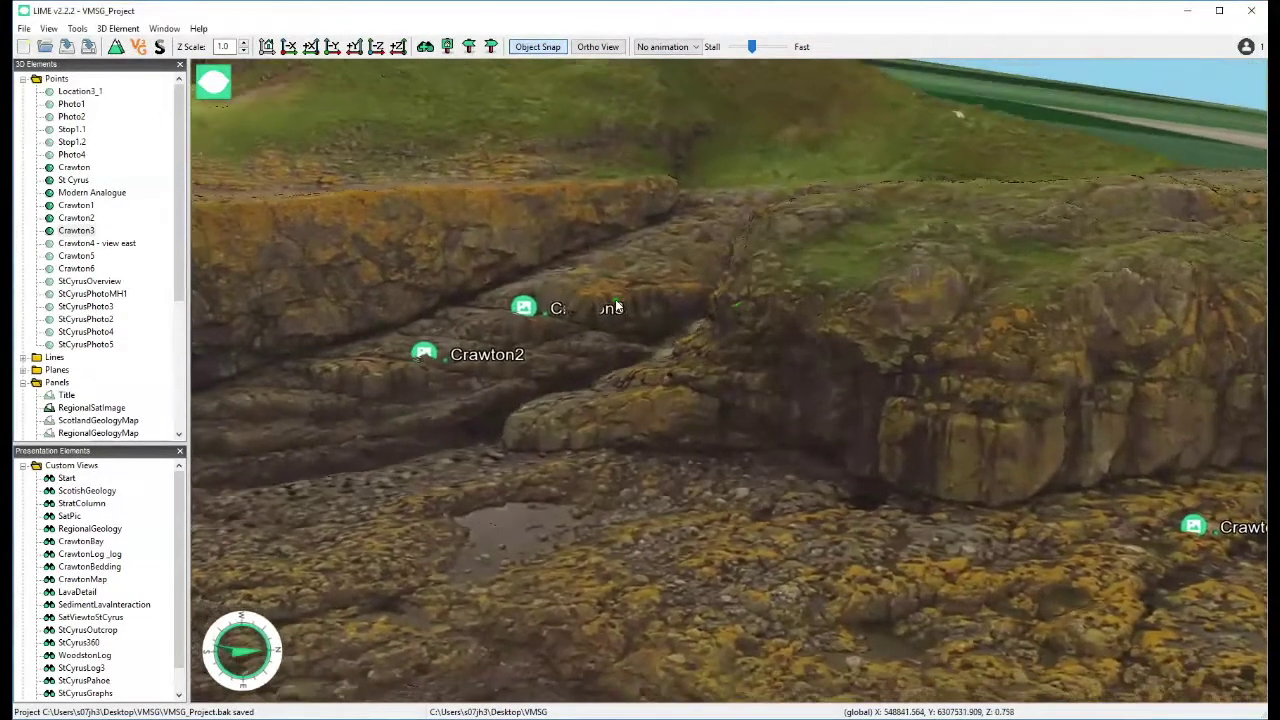
{"action": "scroll", "coordinate": [617, 306], "scroll_direction": "up", "scroll_amount": 1}
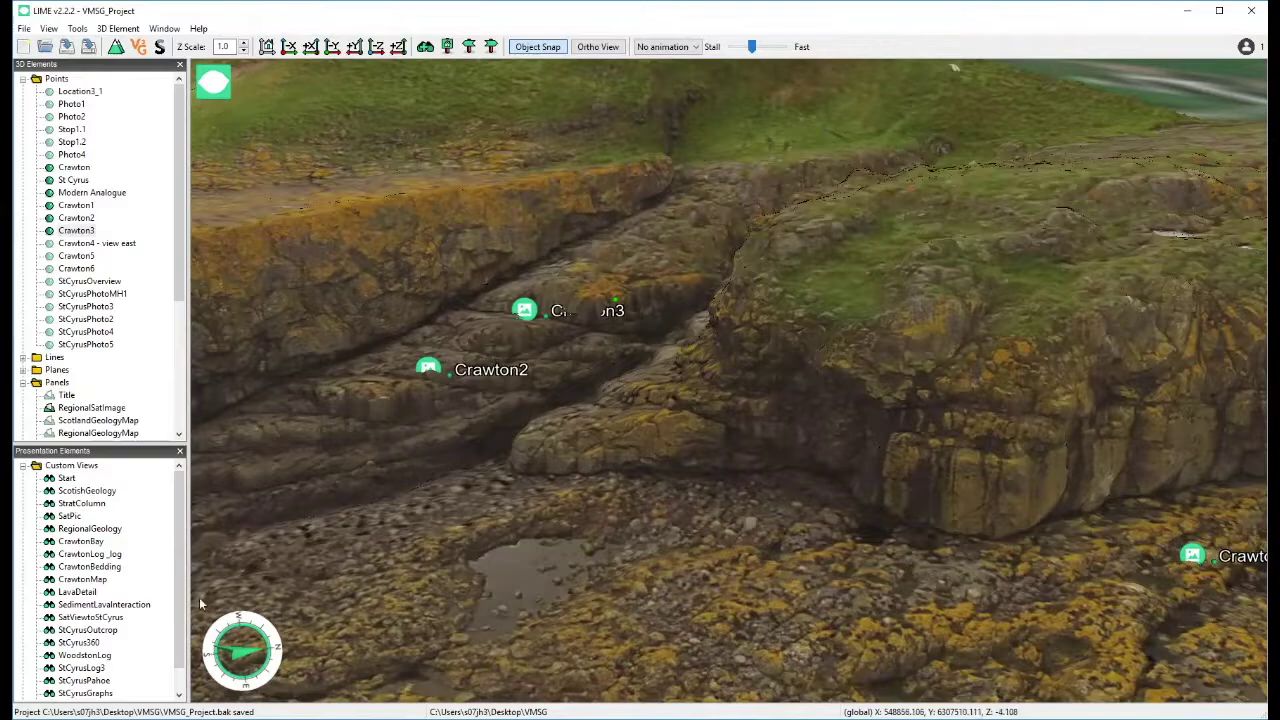
Animate to the SedimentLavaInteraction custom view and display the Crawton4 - view east photo
{"action": "right_click", "coordinate": [63, 609]}
{"action": "left_click", "coordinate": [120, 490]}
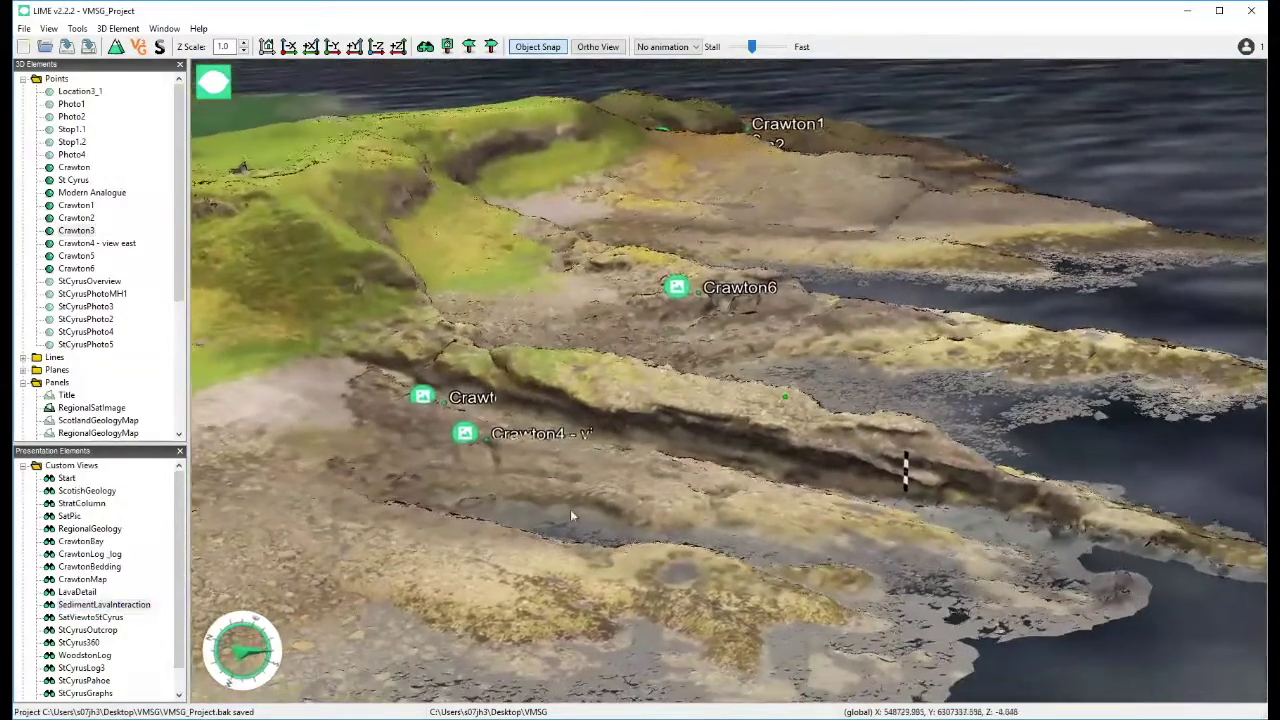
{"action": "left_click_drag", "start_coordinate": [429, 574], "coordinate": [643, 424]}
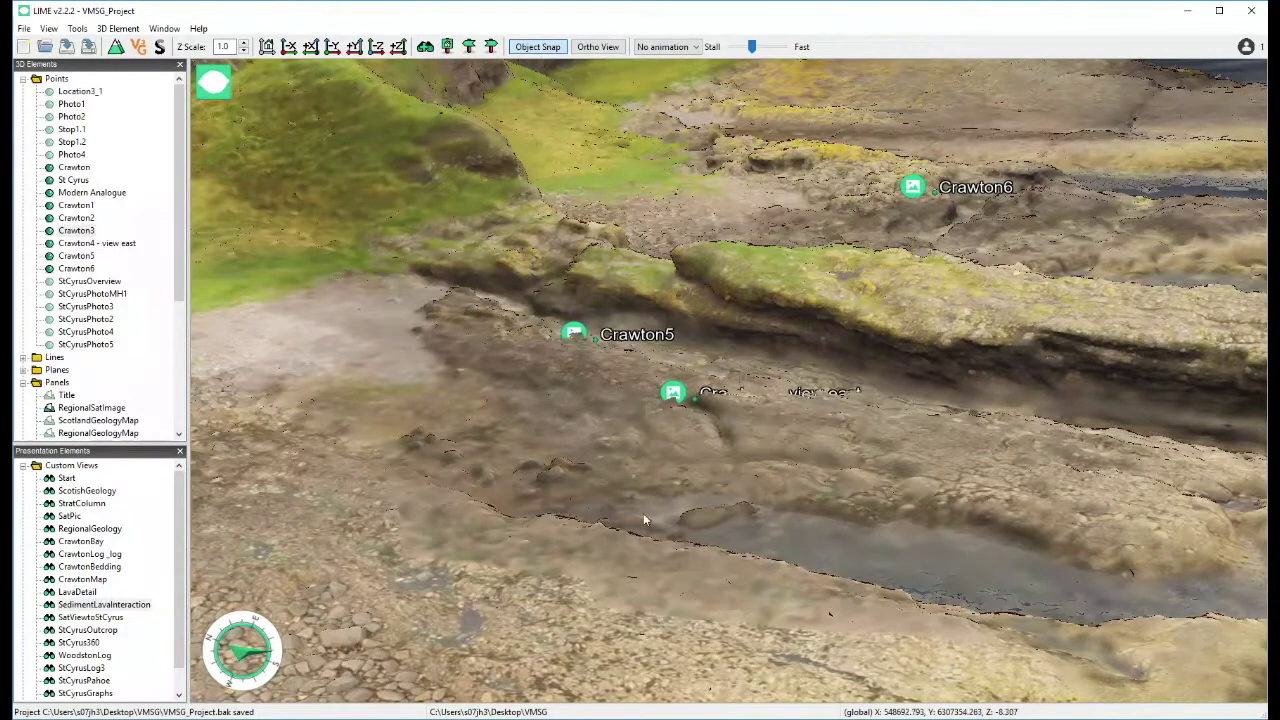
{"action": "left_click", "coordinate": [677, 396]}
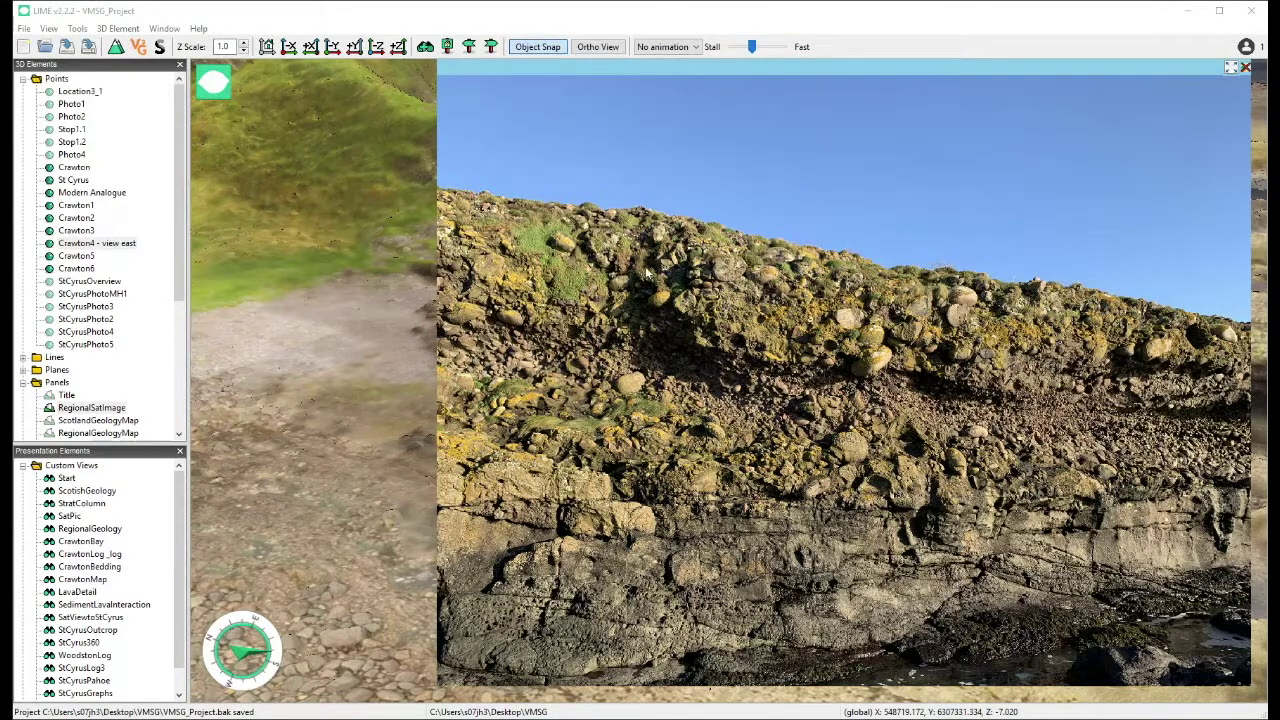
Close Crawton4, then view and close the Crawton5 and Crawton6 close-up photos
{"action": "left_click", "coordinate": [1245, 67]}
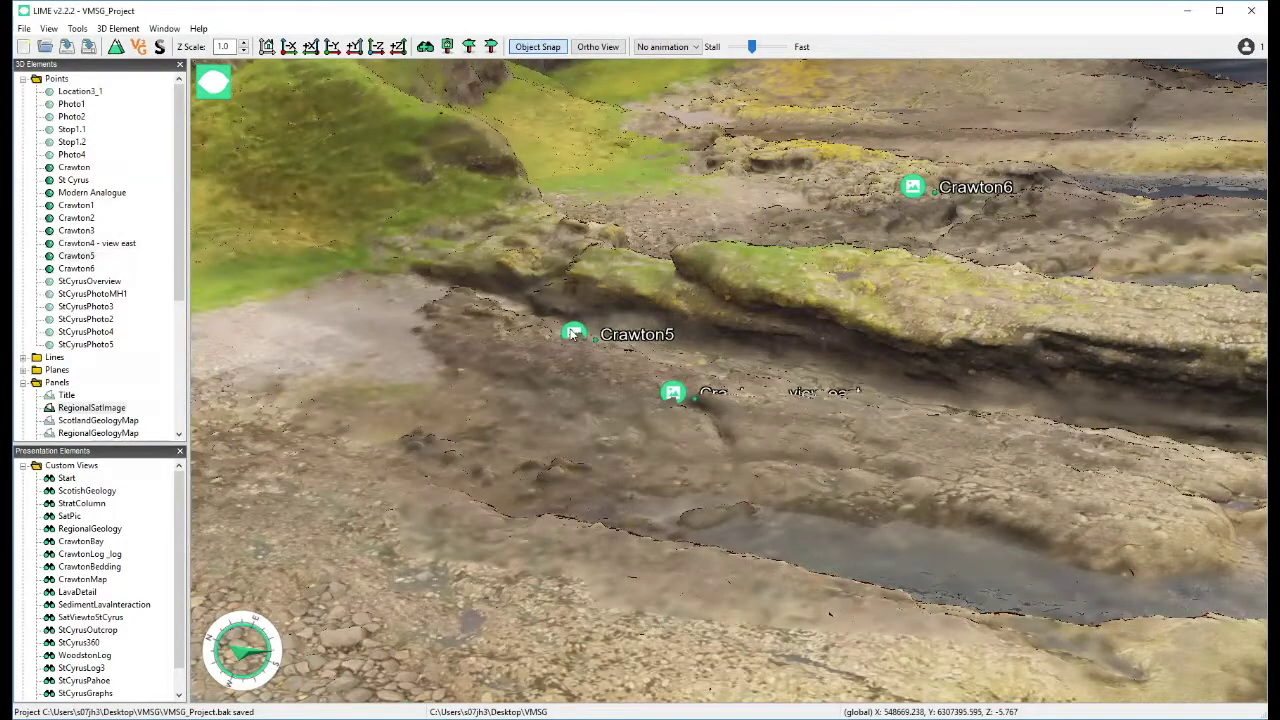
{"action": "left_click", "coordinate": [573, 333]}
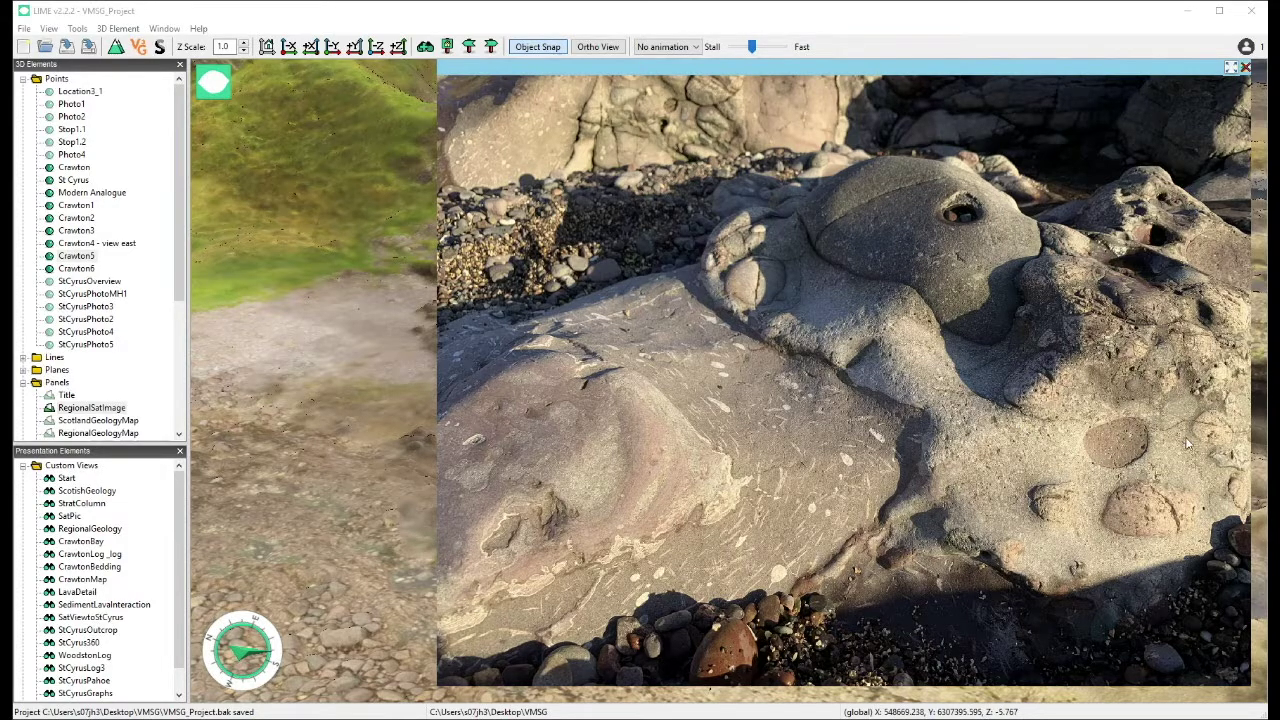
{"action": "left_click", "coordinate": [1245, 68]}
{"action": "left_click", "coordinate": [911, 188]}
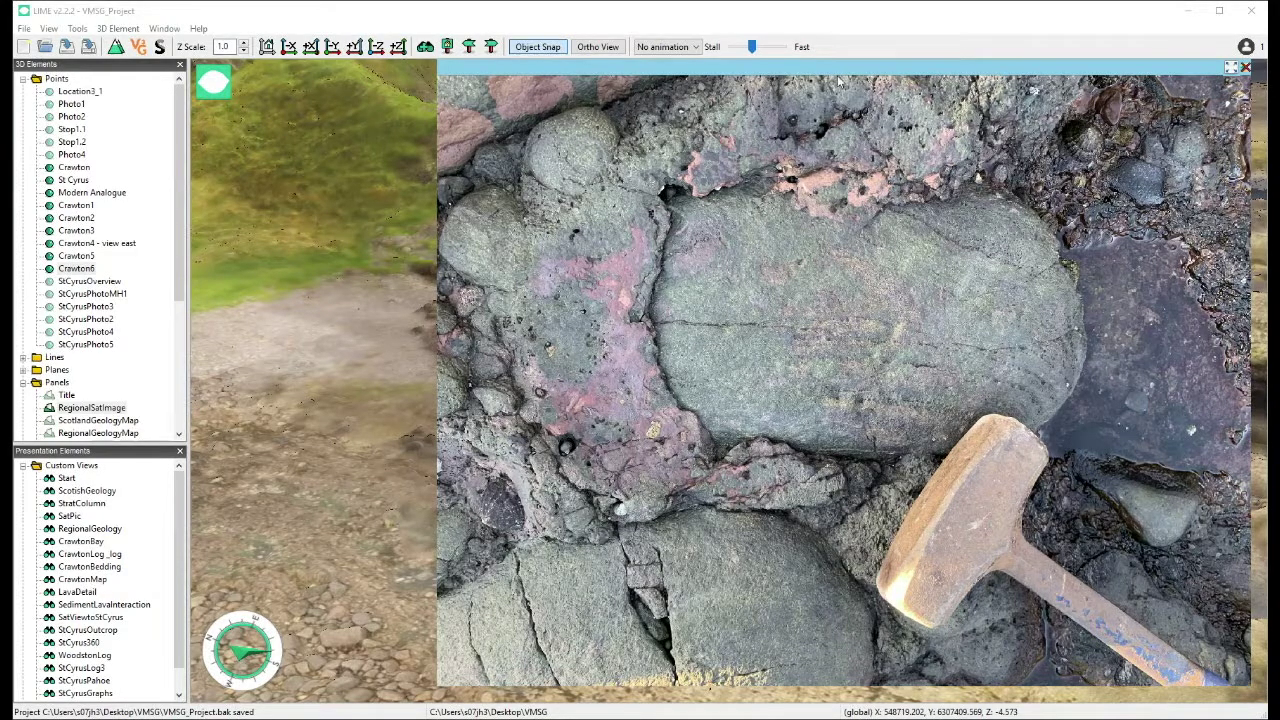
{"action": "left_click", "coordinate": [1245, 67]}
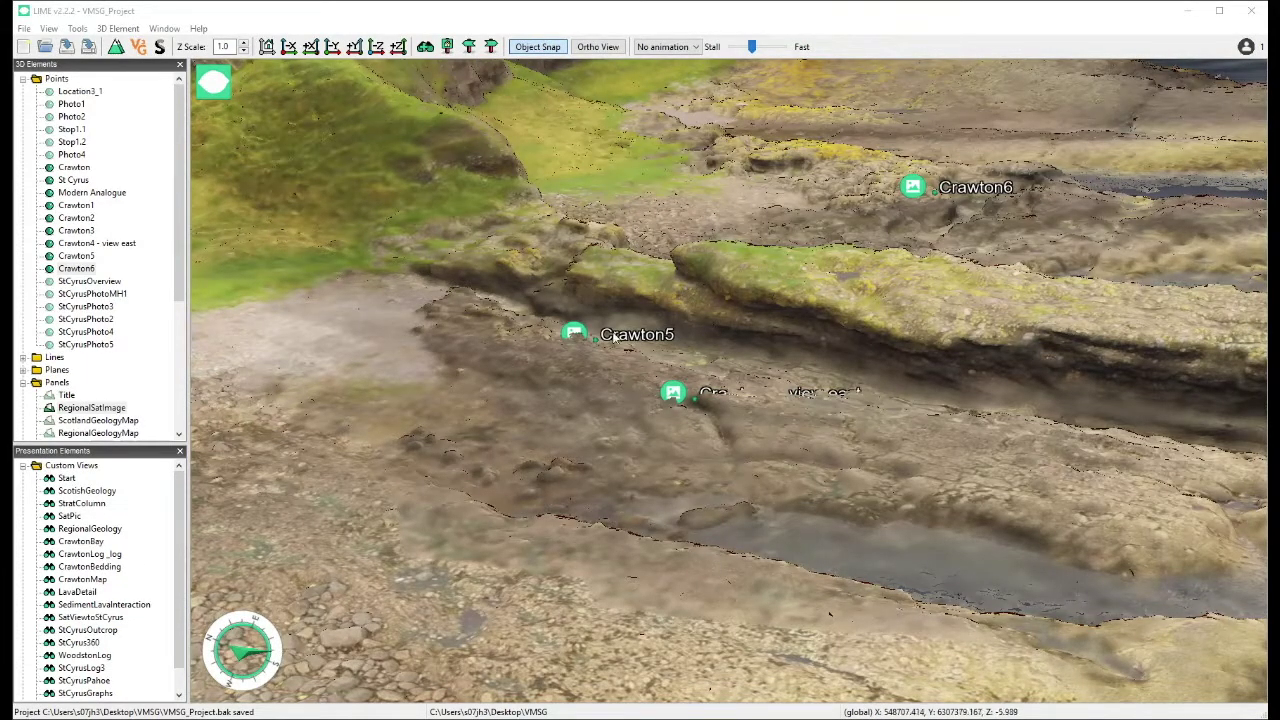
Return to SedimentLavaInteraction, then animate to the SatViewtoStCyrus satellite coastline view
{"action": "right_click", "coordinate": [80, 606]}
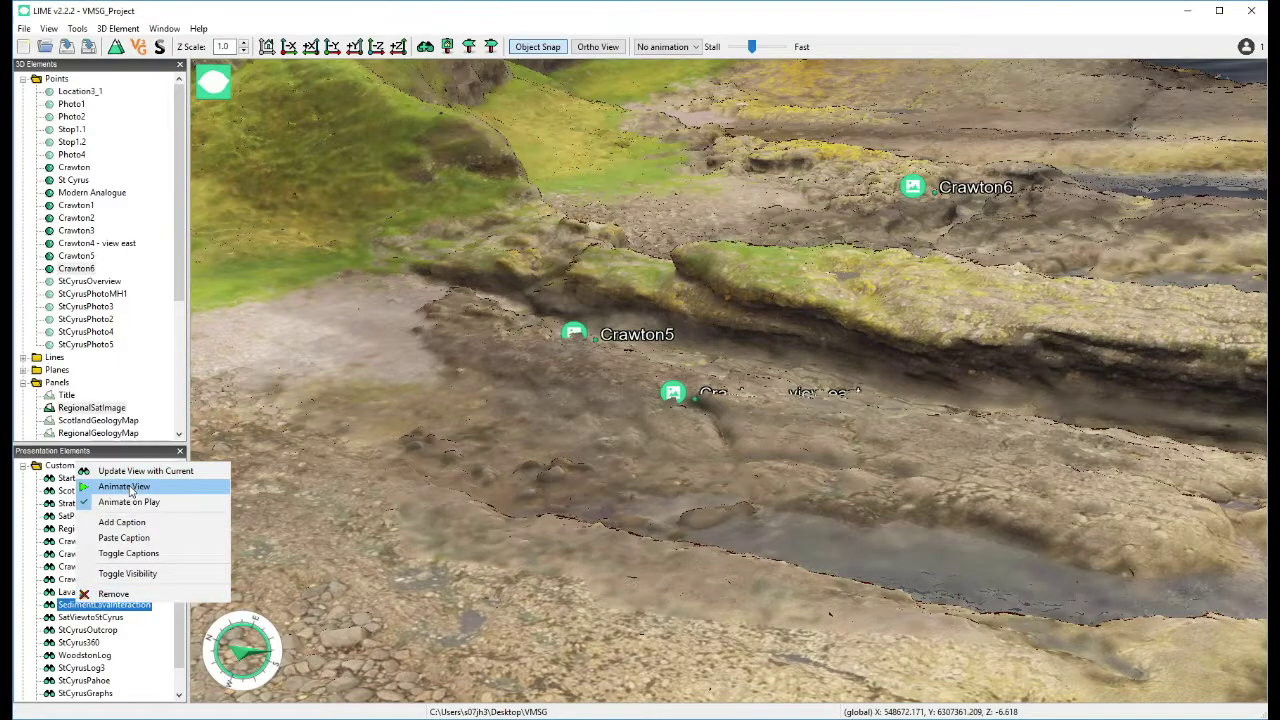
{"action": "left_click", "coordinate": [124, 487]}
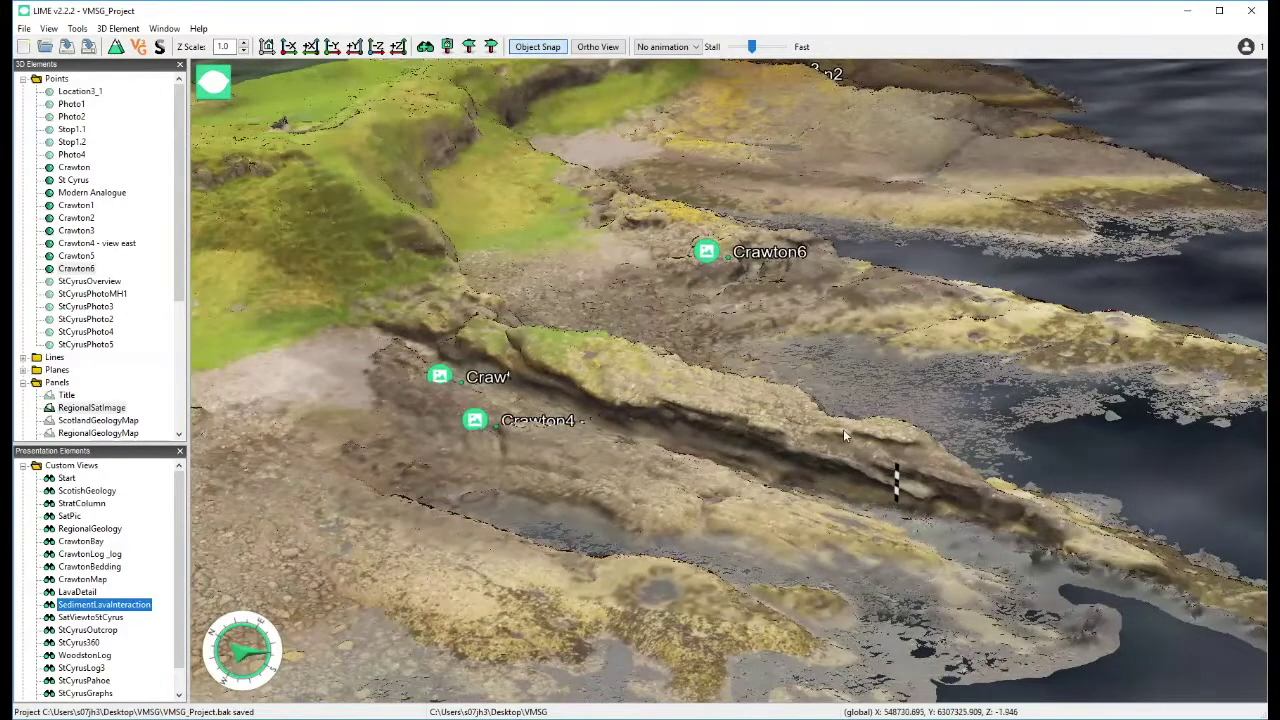
{"action": "right_click", "coordinate": [106, 618]}
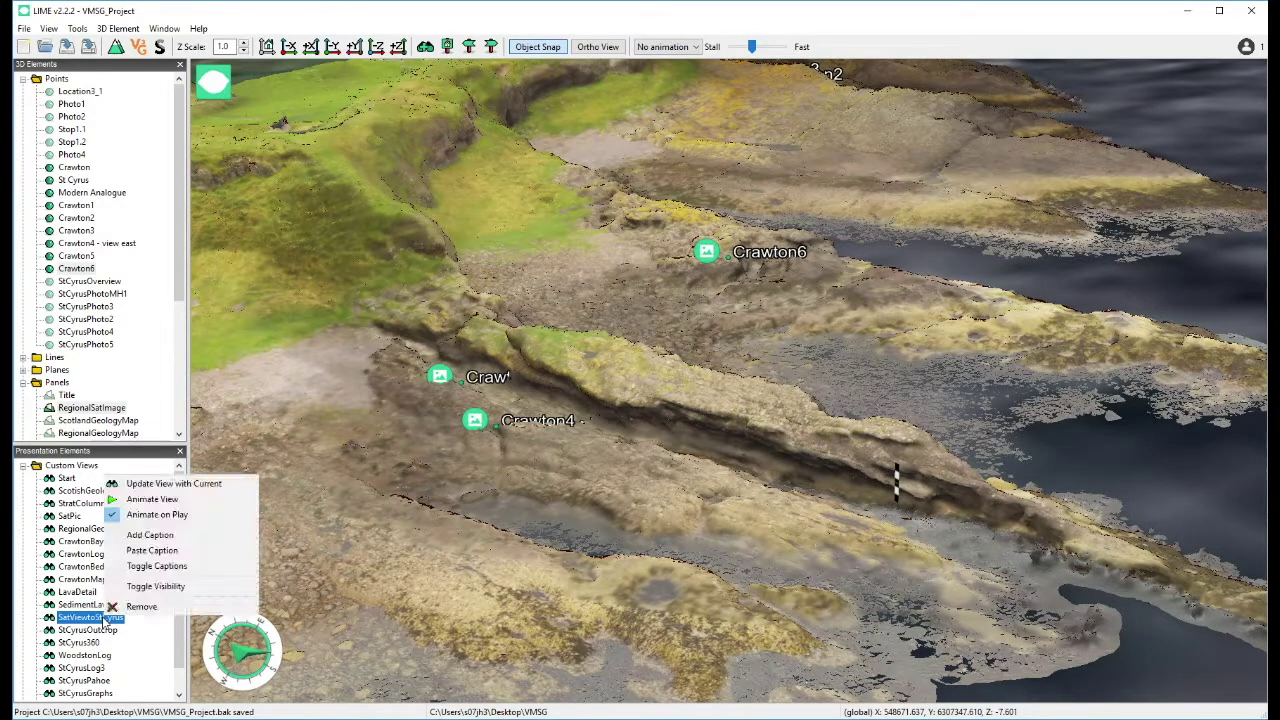
{"action": "left_click", "coordinate": [165, 500]}
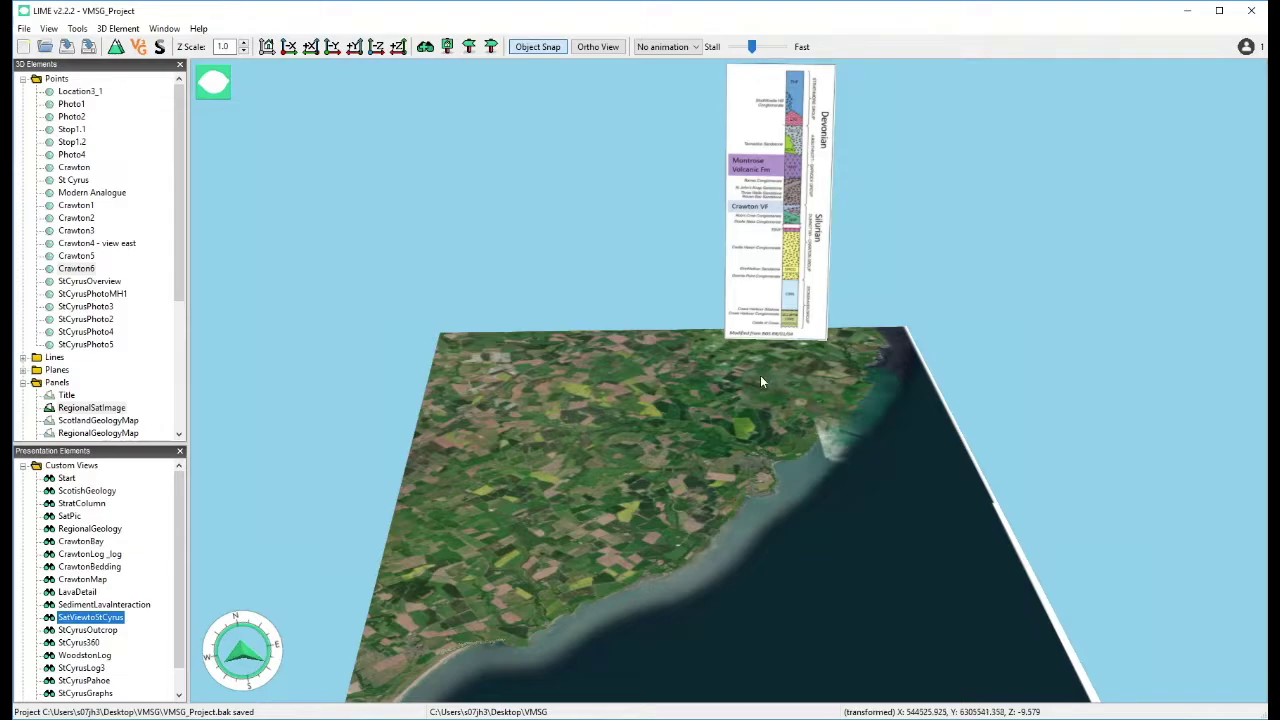
{"action": "key", "text": "ctrl+l"}
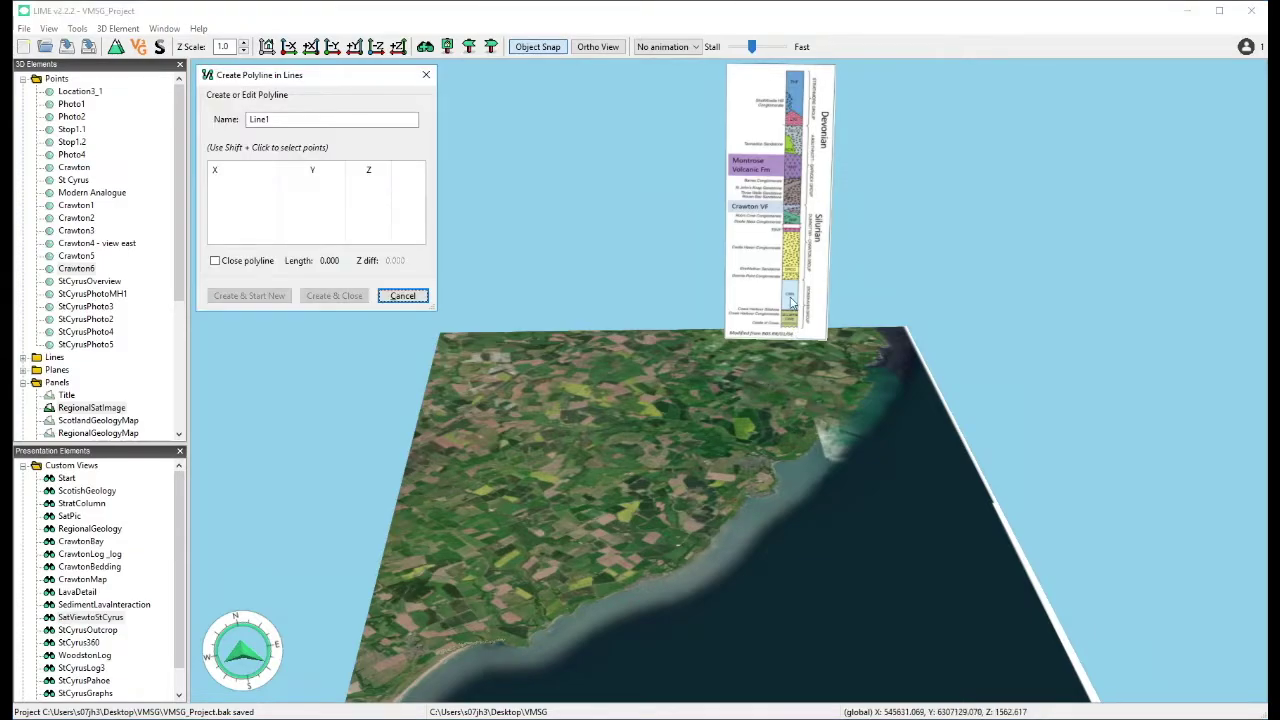
{"action": "left_click", "coordinate": [876, 351], "text": "shift"}
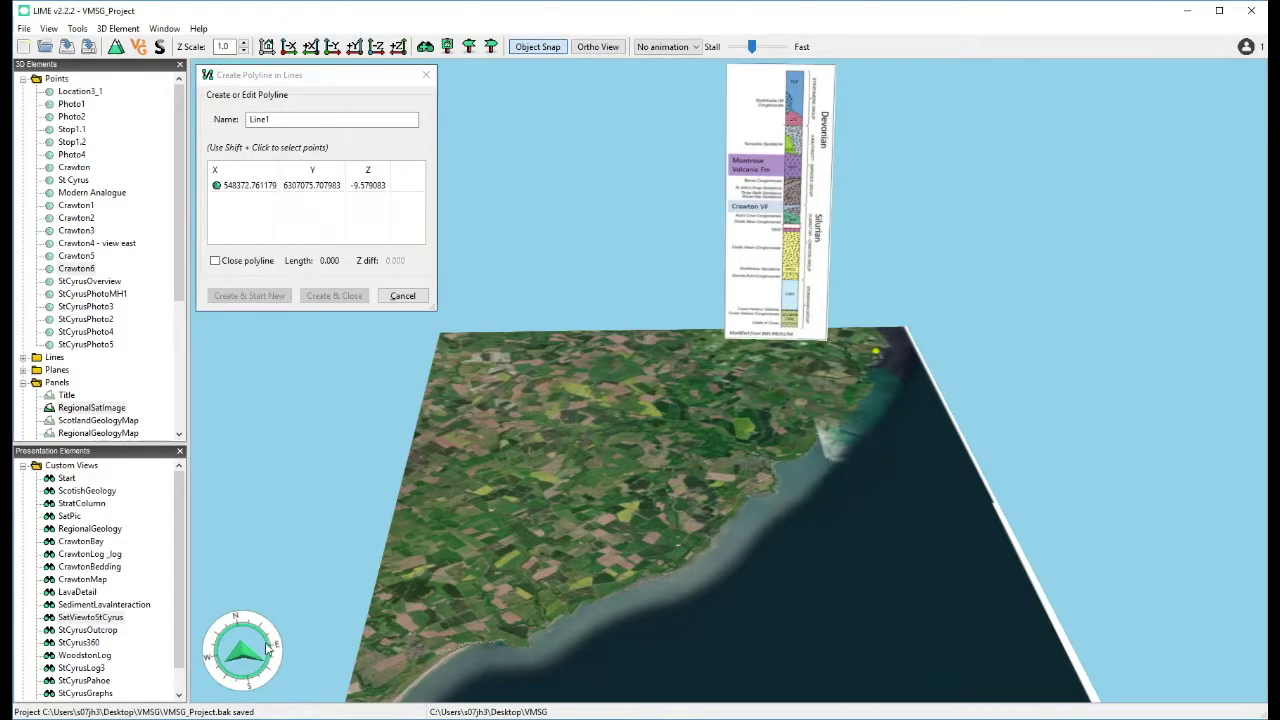
{"action": "left_click", "coordinate": [484, 636], "text": "shift"}
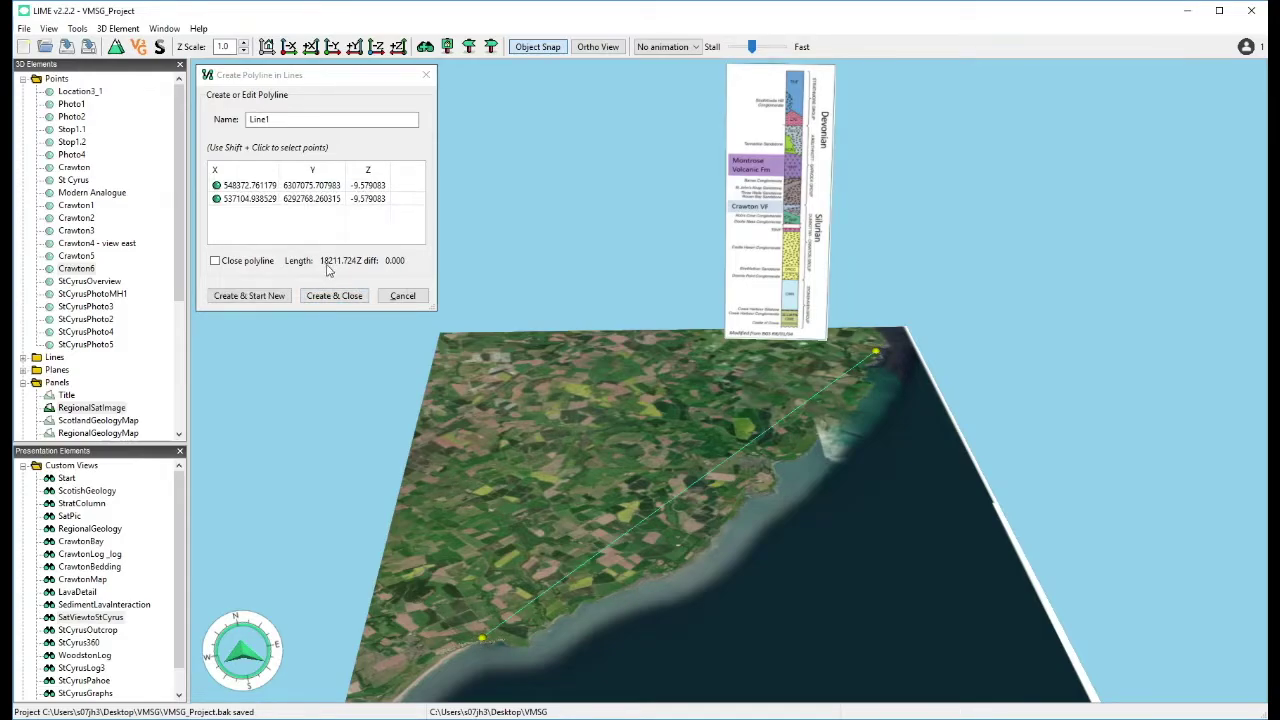
{"action": "left_click", "coordinate": [426, 75]}
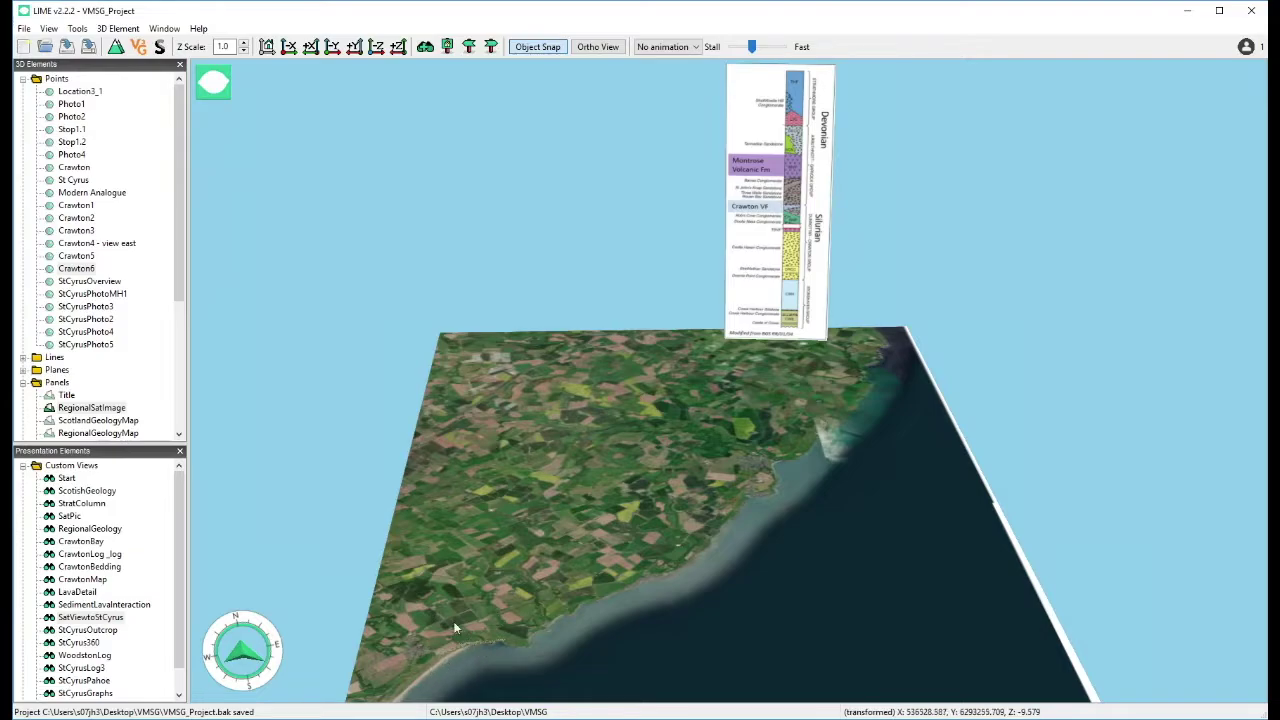
Animate to StCyrusOutcrop and tilt toward a top-down look at the cliffs
{"action": "right_click", "coordinate": [100, 636]}
{"action": "left_click", "coordinate": [157, 512]}
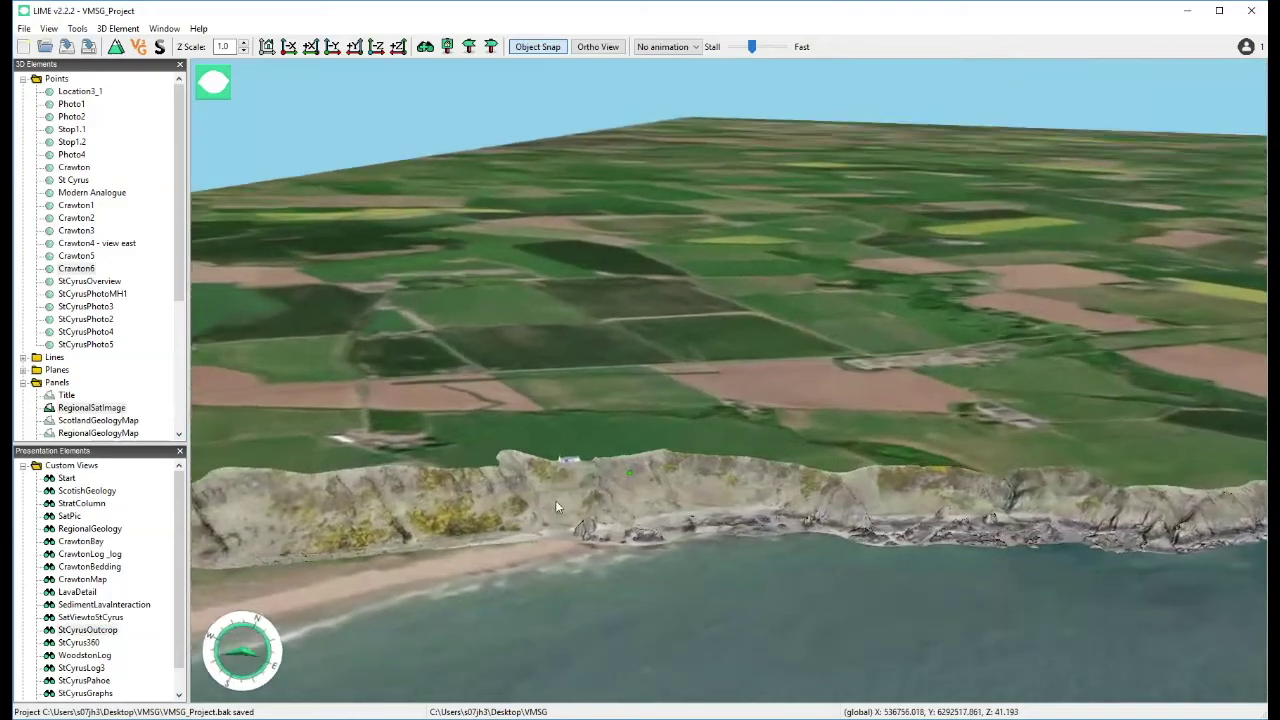
{"action": "scroll", "coordinate": [728, 481], "scroll_direction": "down", "scroll_amount": 5}
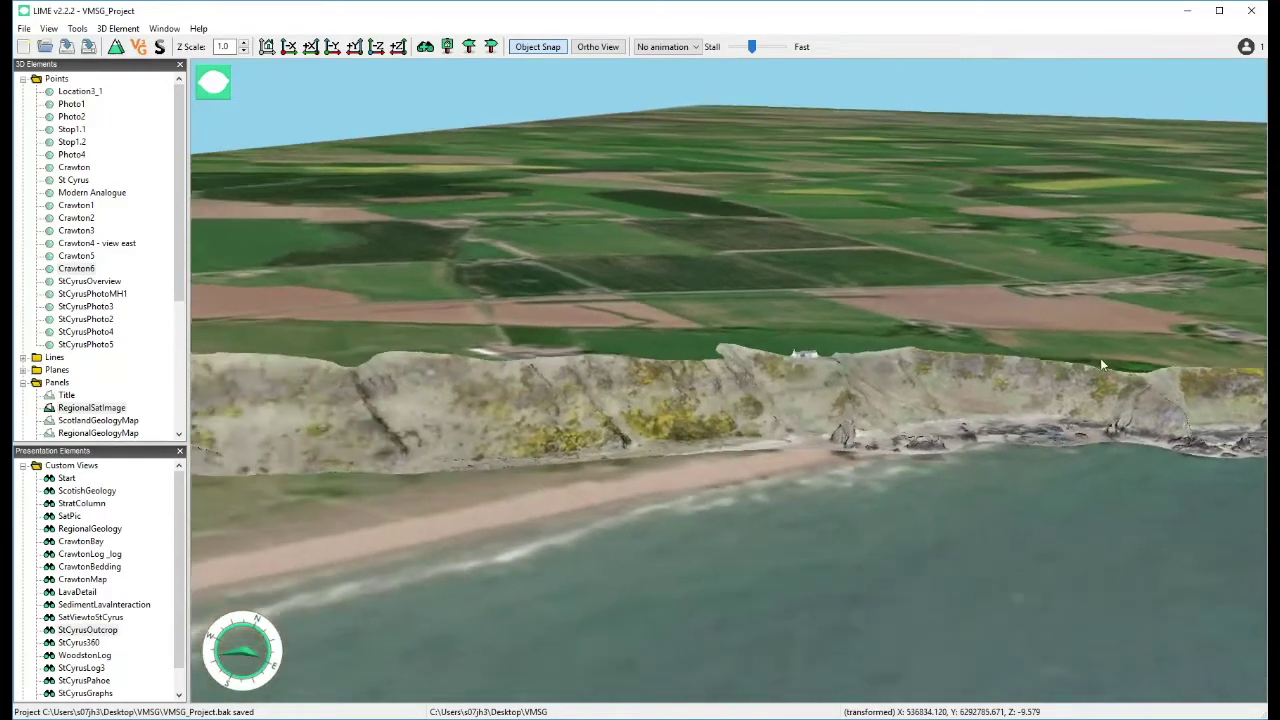
{"action": "left_click_drag", "start_coordinate": [981, 337], "coordinate": [851, 453]}
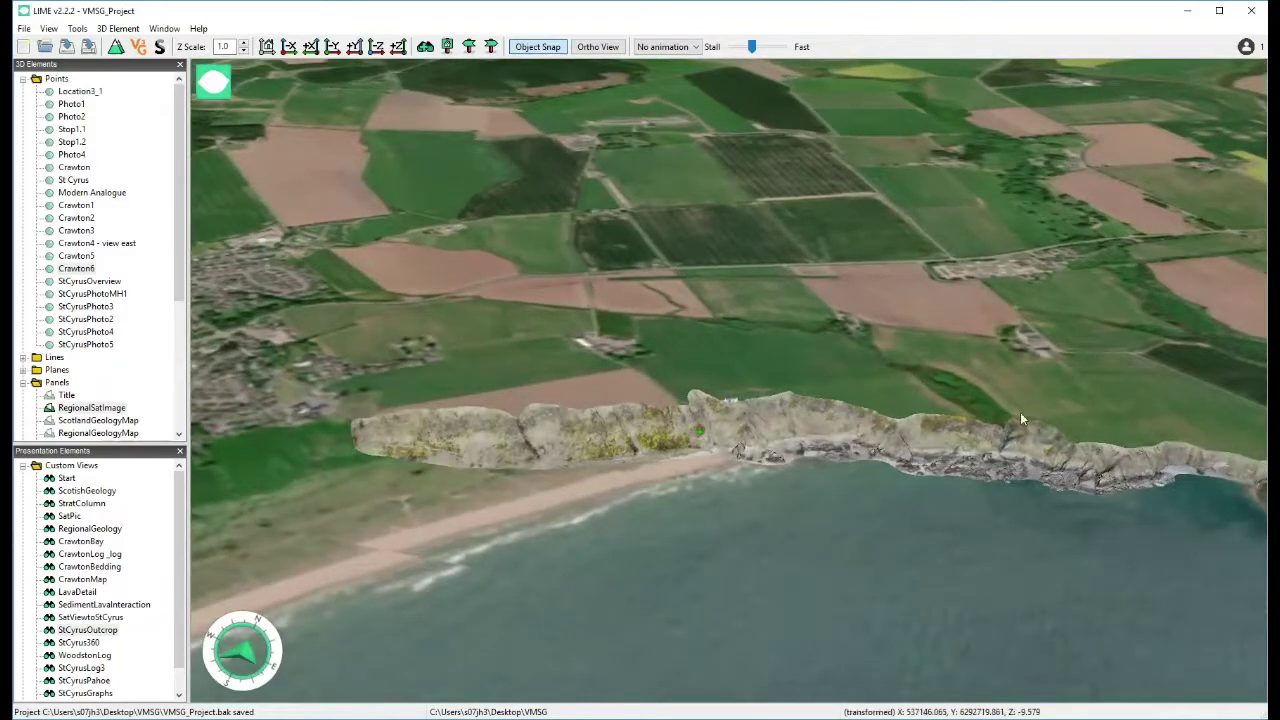
{"action": "left_click_drag", "start_coordinate": [1168, 475], "coordinate": [1080, 418]}
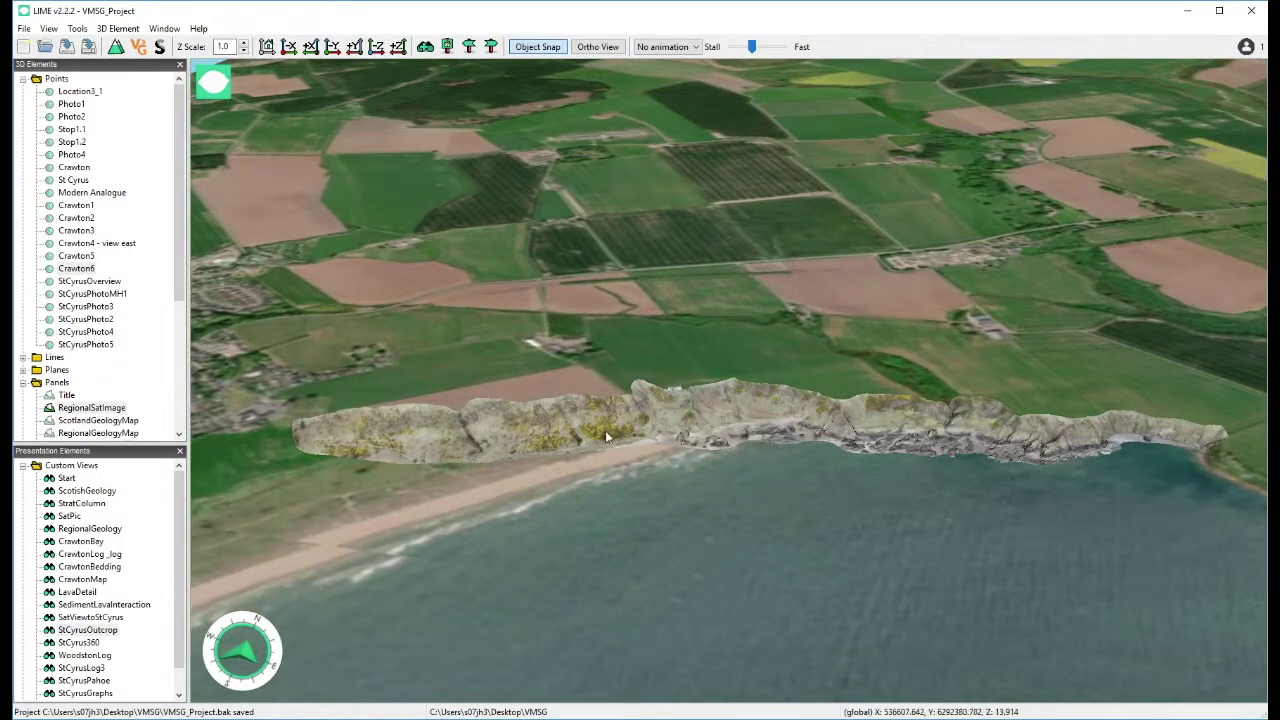
{"action": "scroll", "coordinate": [593, 438], "scroll_direction": "up", "scroll_amount": 5}
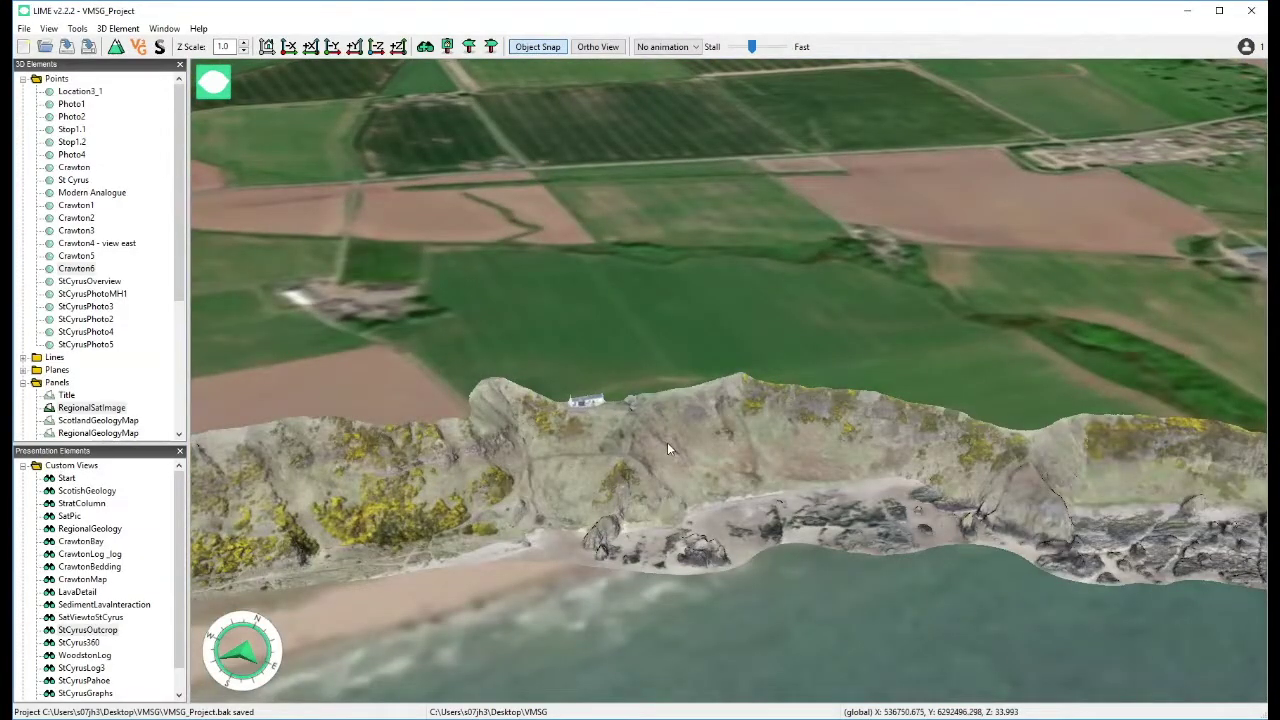
{"action": "scroll", "coordinate": [667, 443], "scroll_direction": "down", "scroll_amount": 5}
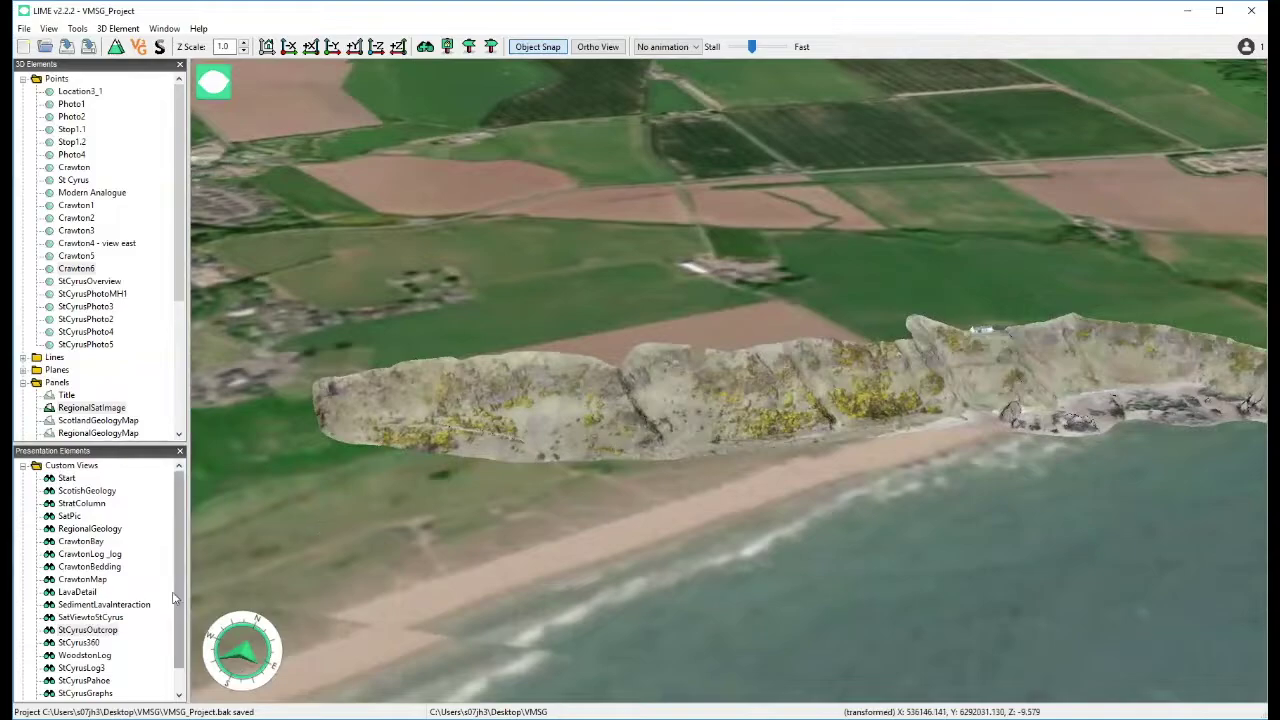
Fly to StCyrus360 and open the StCyrusOverview 360° panorama full-size
{"action": "right_click", "coordinate": [80, 642]}
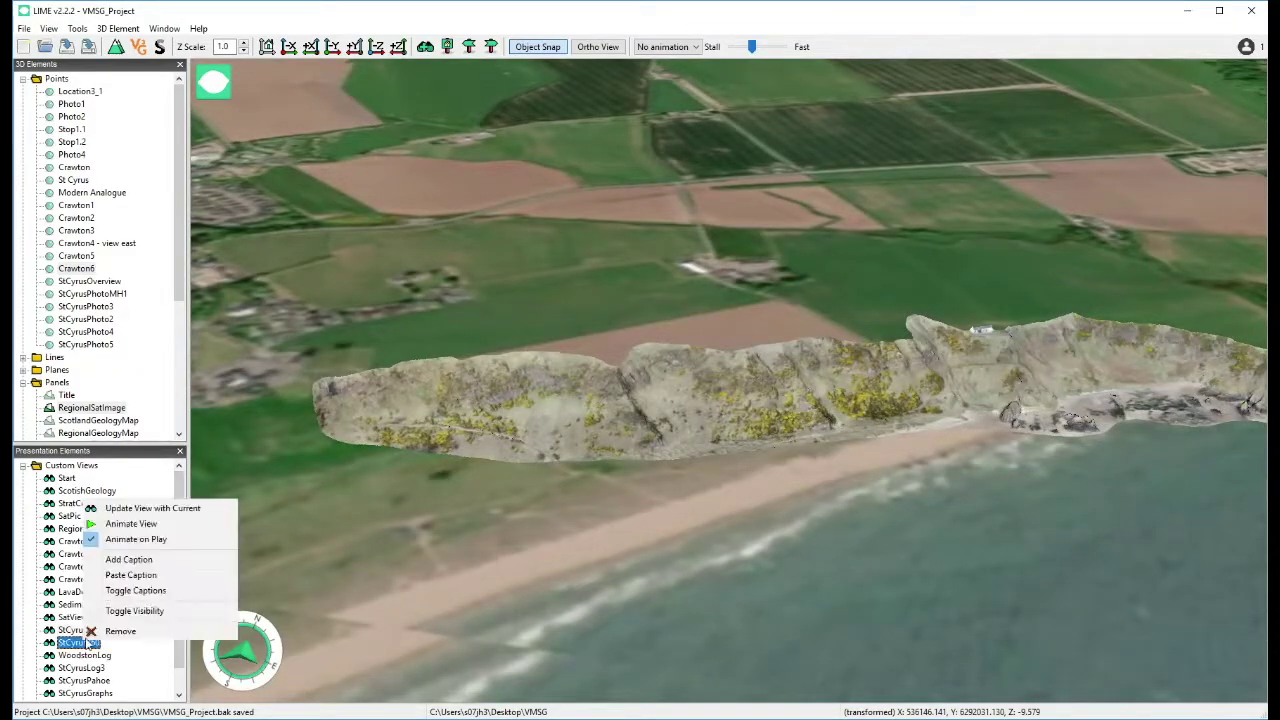
{"action": "left_click", "coordinate": [135, 528]}
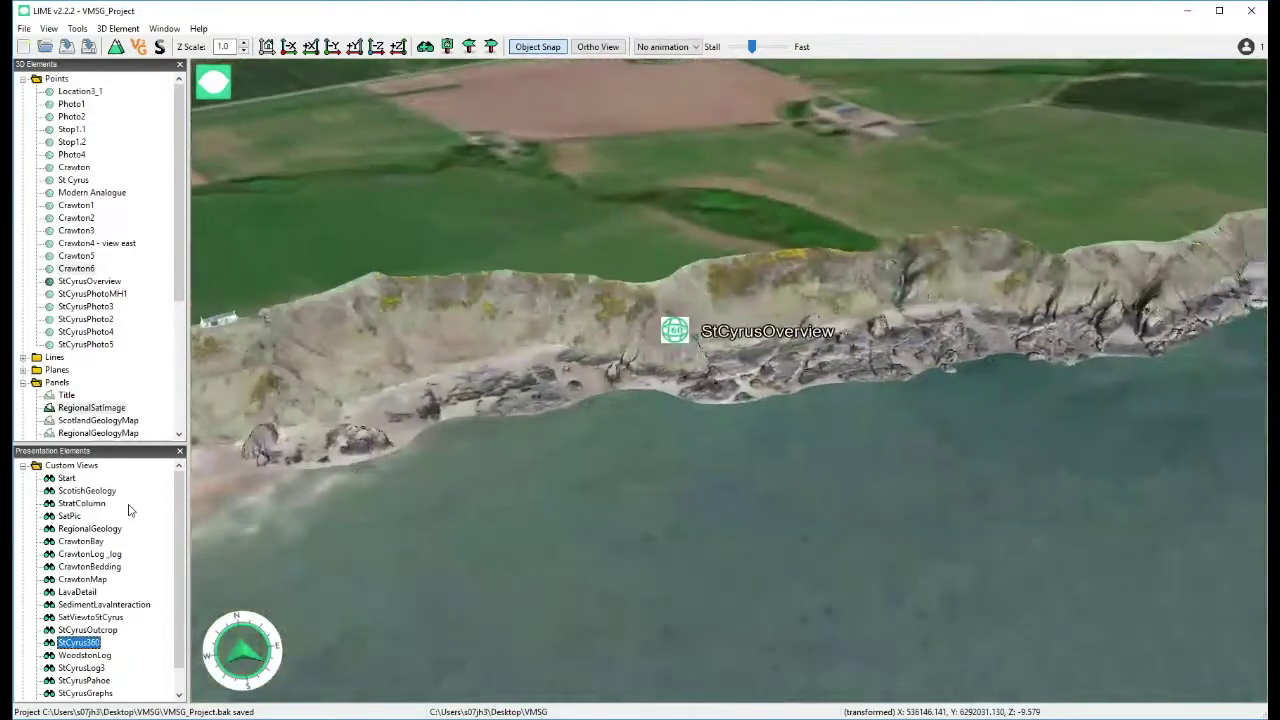
{"action": "left_click", "coordinate": [672, 330]}
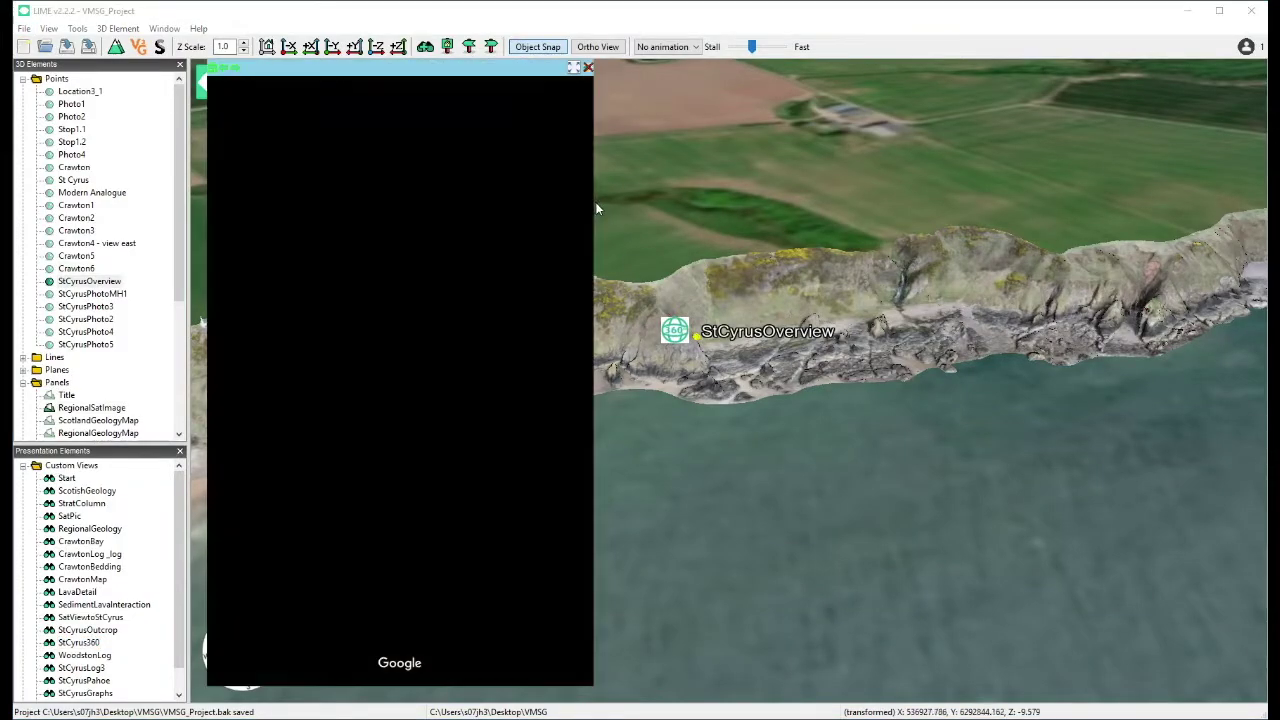
{"action": "left_click", "coordinate": [573, 67]}
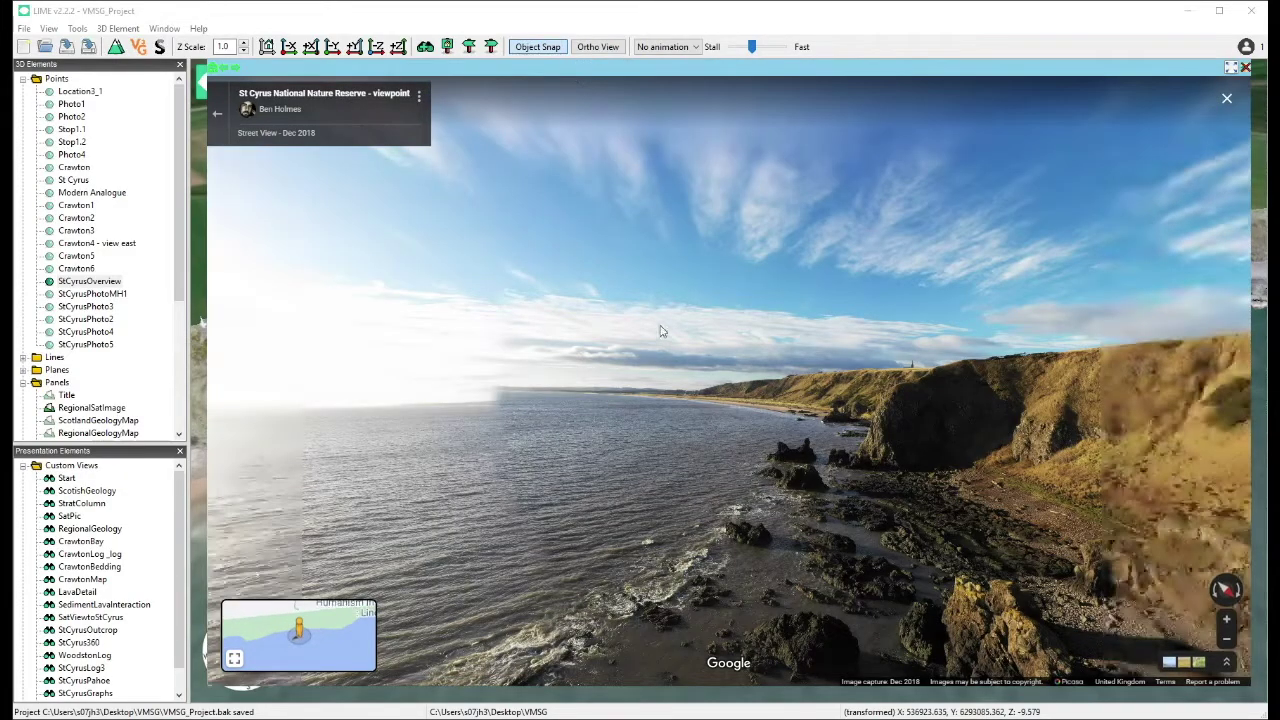
Look around the panorama along the cliffs, sea and rocky shore, then close it
{"action": "left_click_drag", "start_coordinate": [620, 262], "coordinate": [1040, 195]}
{"action": "left_click_drag", "start_coordinate": [879, 187], "coordinate": [1057, 207]}
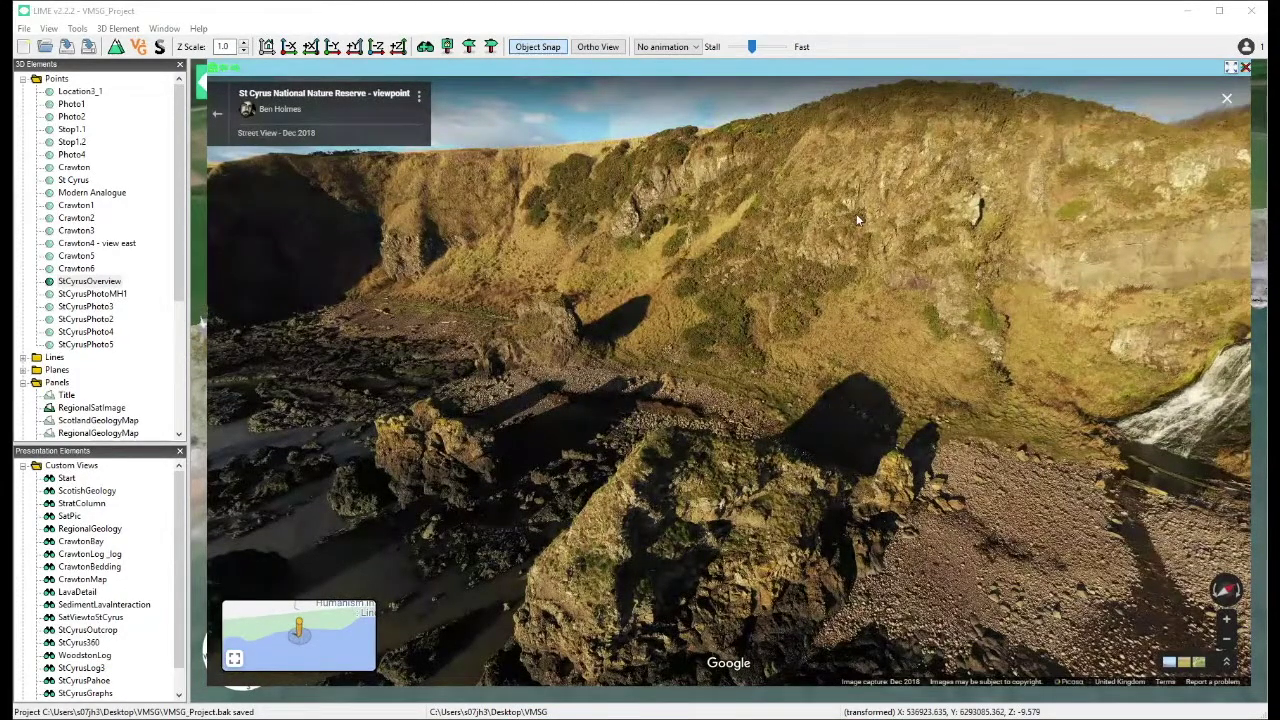
{"action": "left_click_drag", "start_coordinate": [870, 232], "coordinate": [971, 253]}
{"action": "left_click_drag", "start_coordinate": [800, 268], "coordinate": [897, 209]}
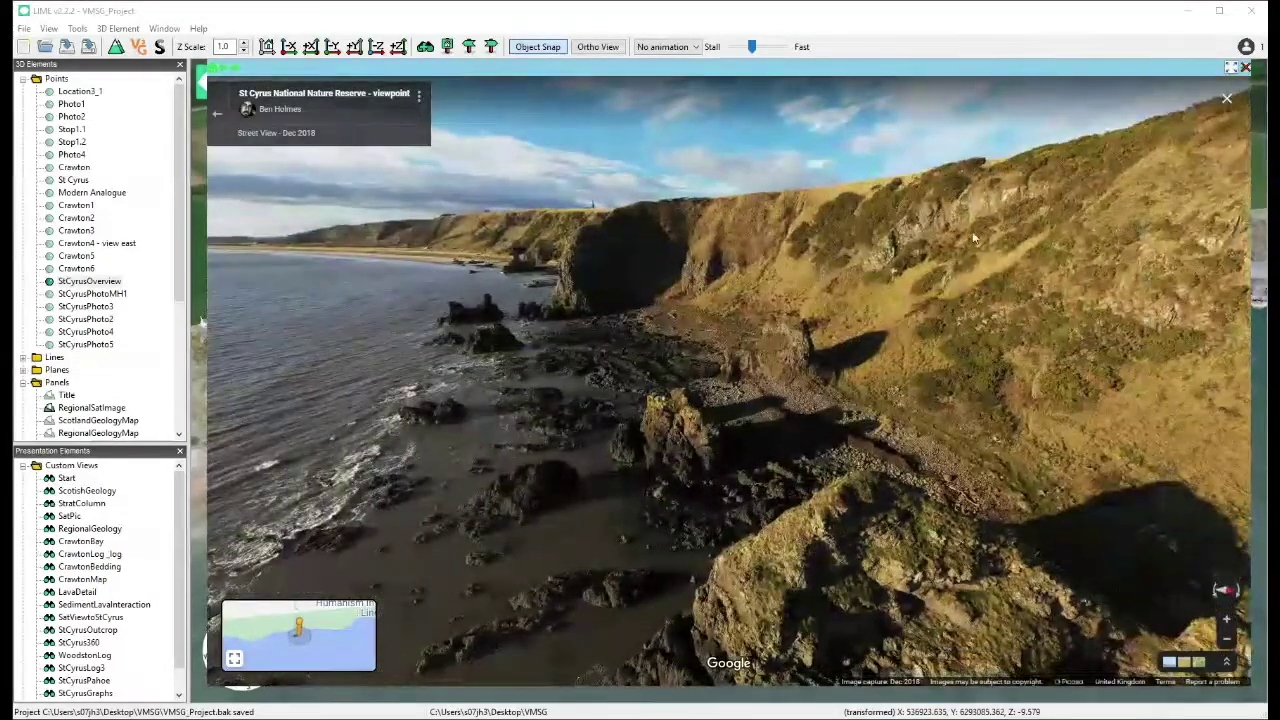
{"action": "left_click_drag", "start_coordinate": [541, 236], "coordinate": [565, 300]}
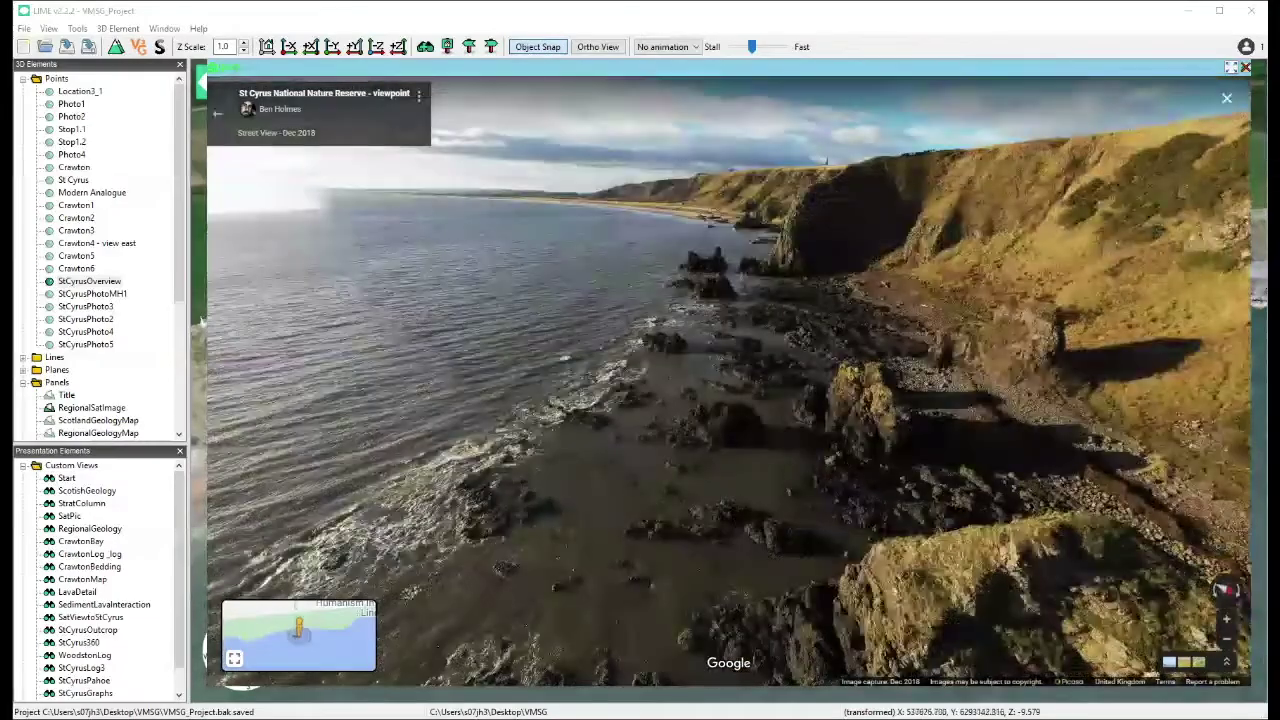
{"action": "left_click", "coordinate": [1227, 98]}
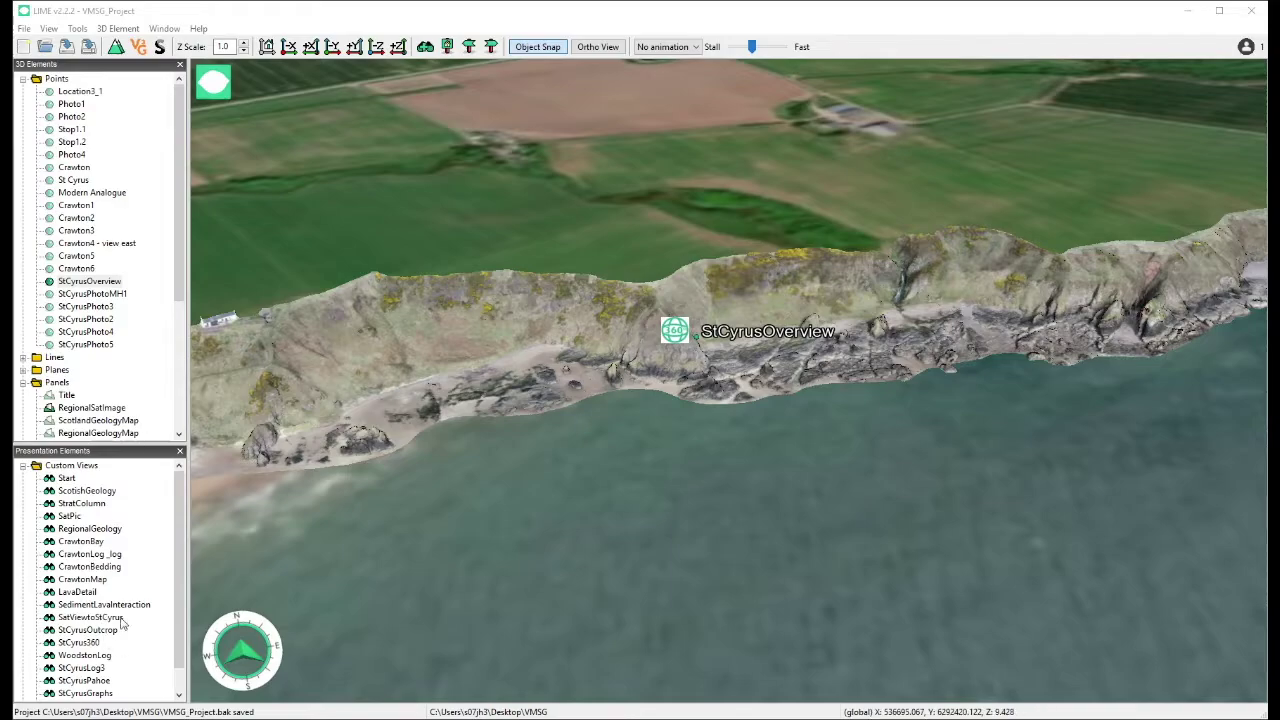
Animate to WoodstonLog and tilt down to the Woodston Fishery log panel above the beach
{"action": "right_click", "coordinate": [88, 658]}
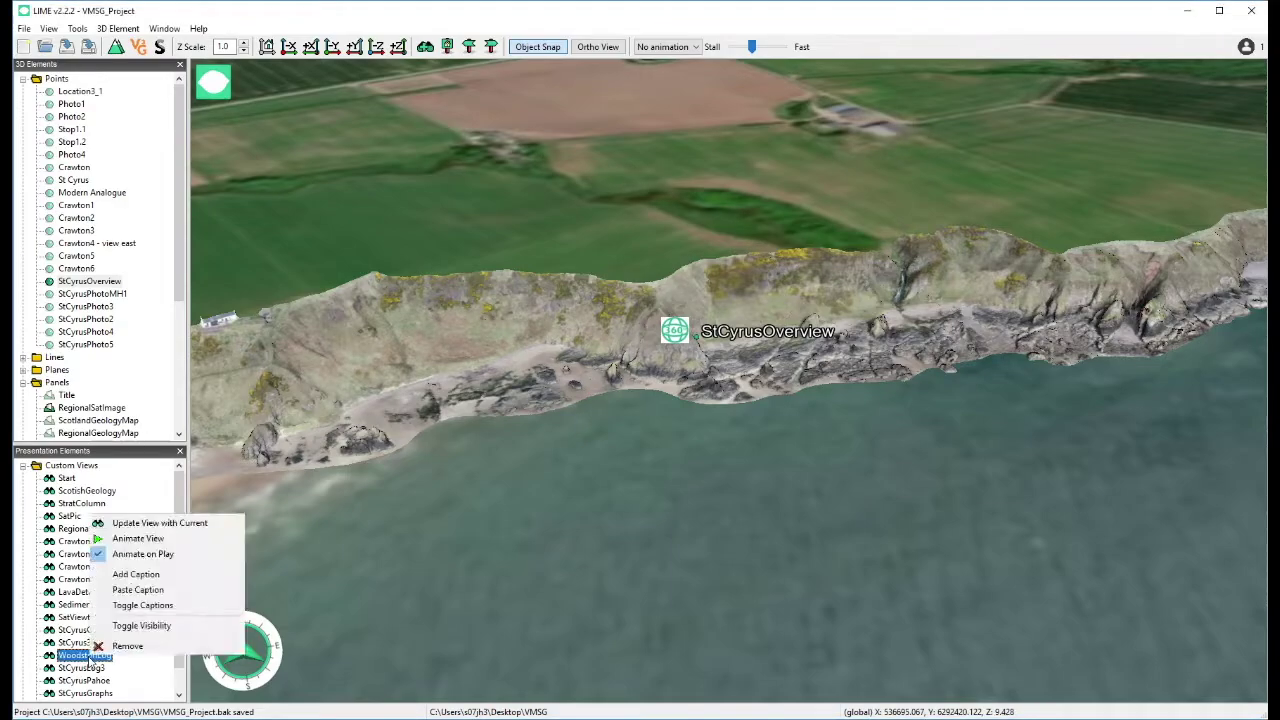
{"action": "left_click", "coordinate": [141, 545]}
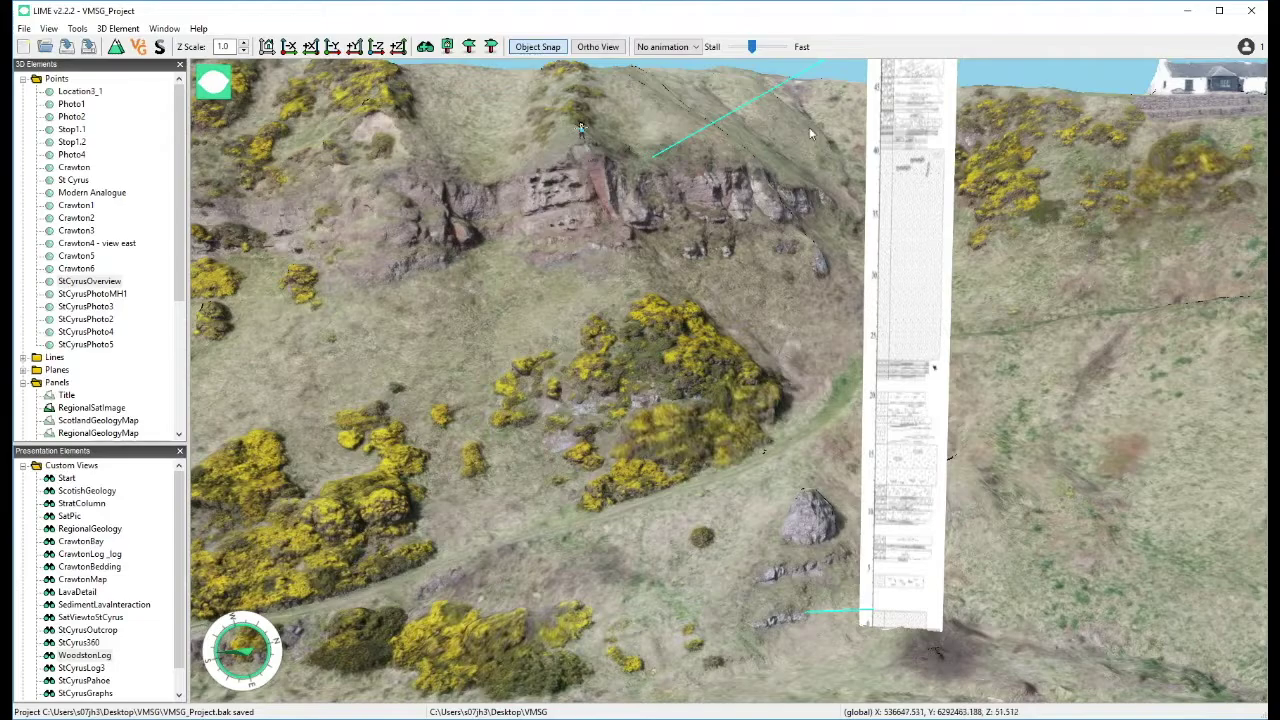
{"action": "left_click_drag", "start_coordinate": [797, 215], "coordinate": [781, 247]}
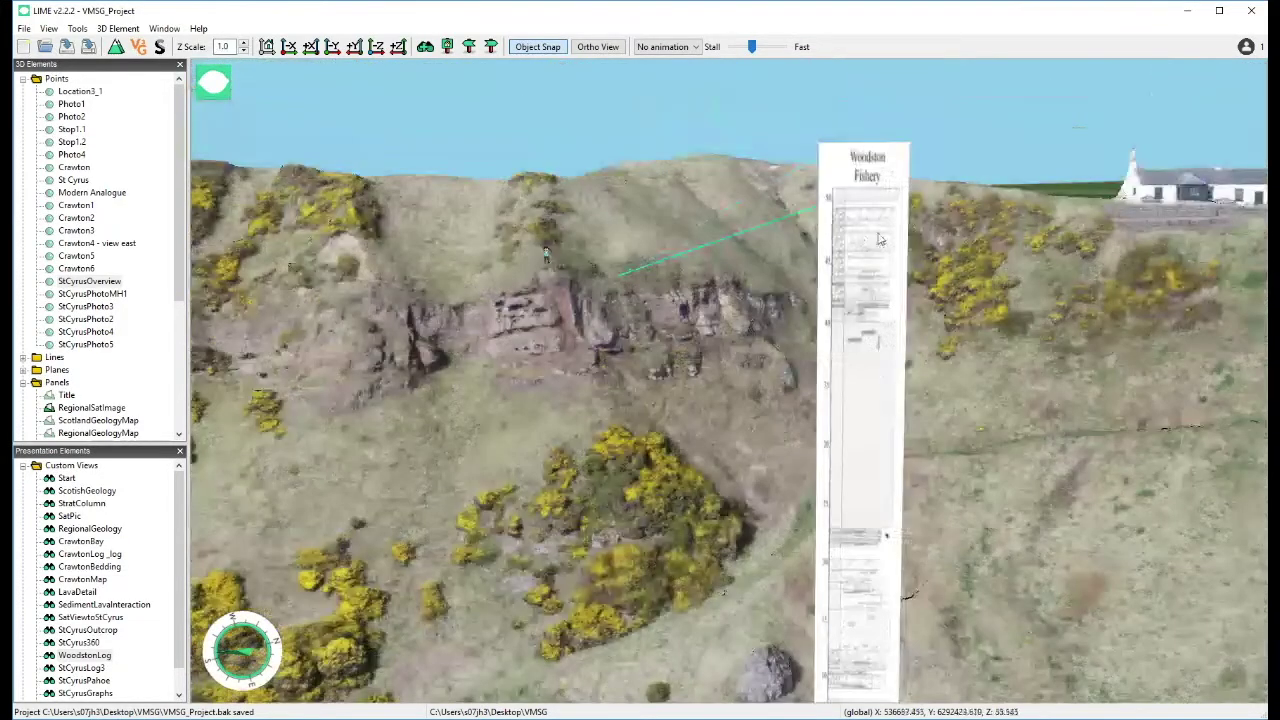
{"action": "scroll", "coordinate": [855, 225], "scroll_direction": "up", "scroll_amount": 3}
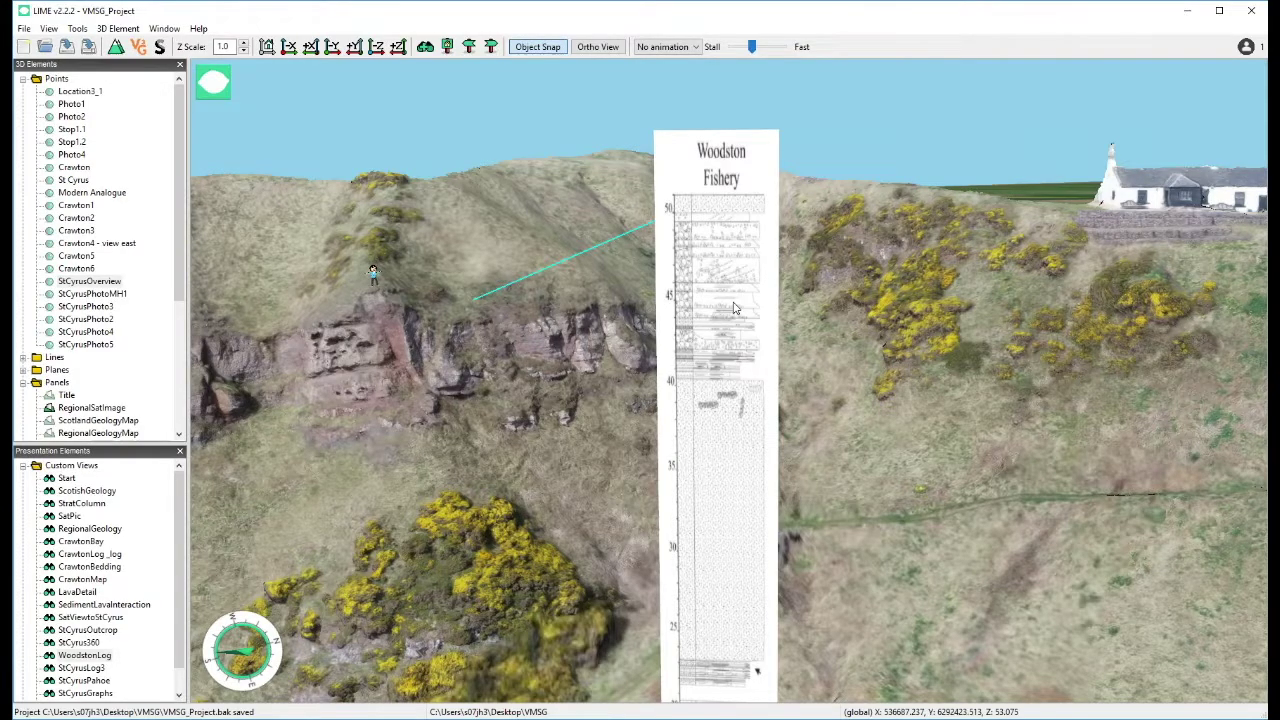
{"action": "scroll", "coordinate": [733, 308], "scroll_direction": "down", "scroll_amount": 5}
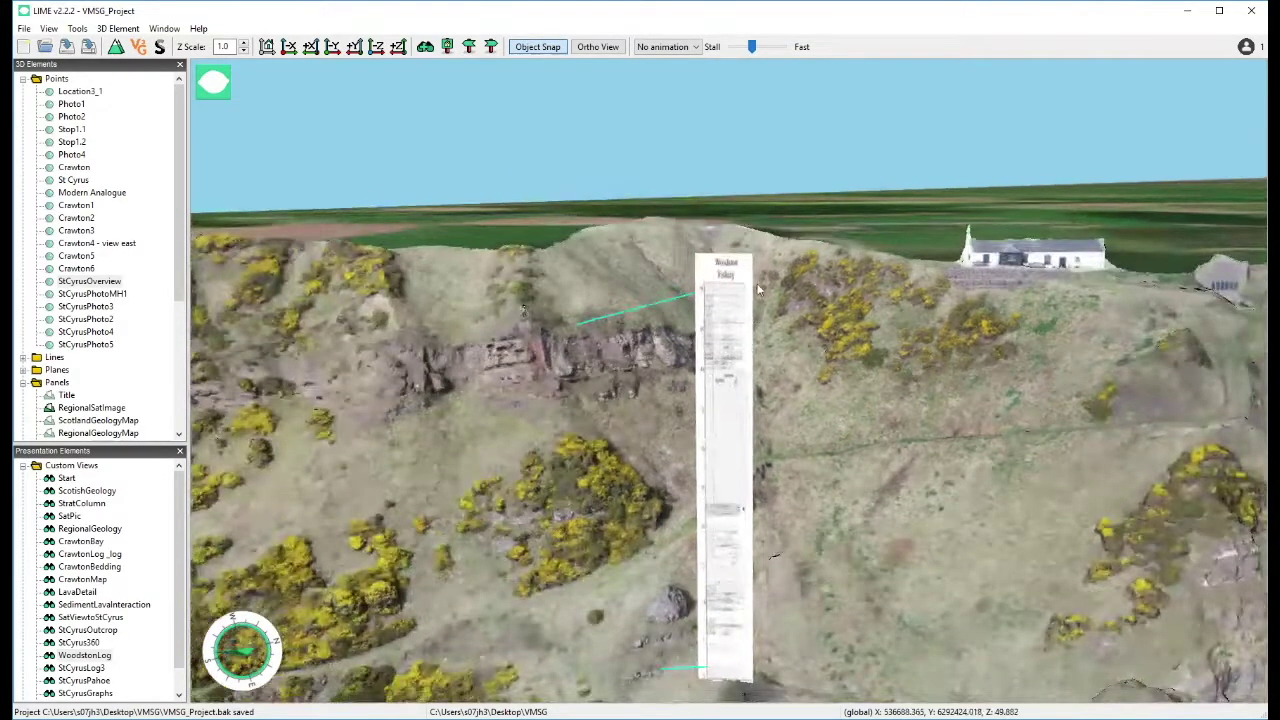
{"action": "left_click_drag", "start_coordinate": [758, 290], "coordinate": [720, 295]}
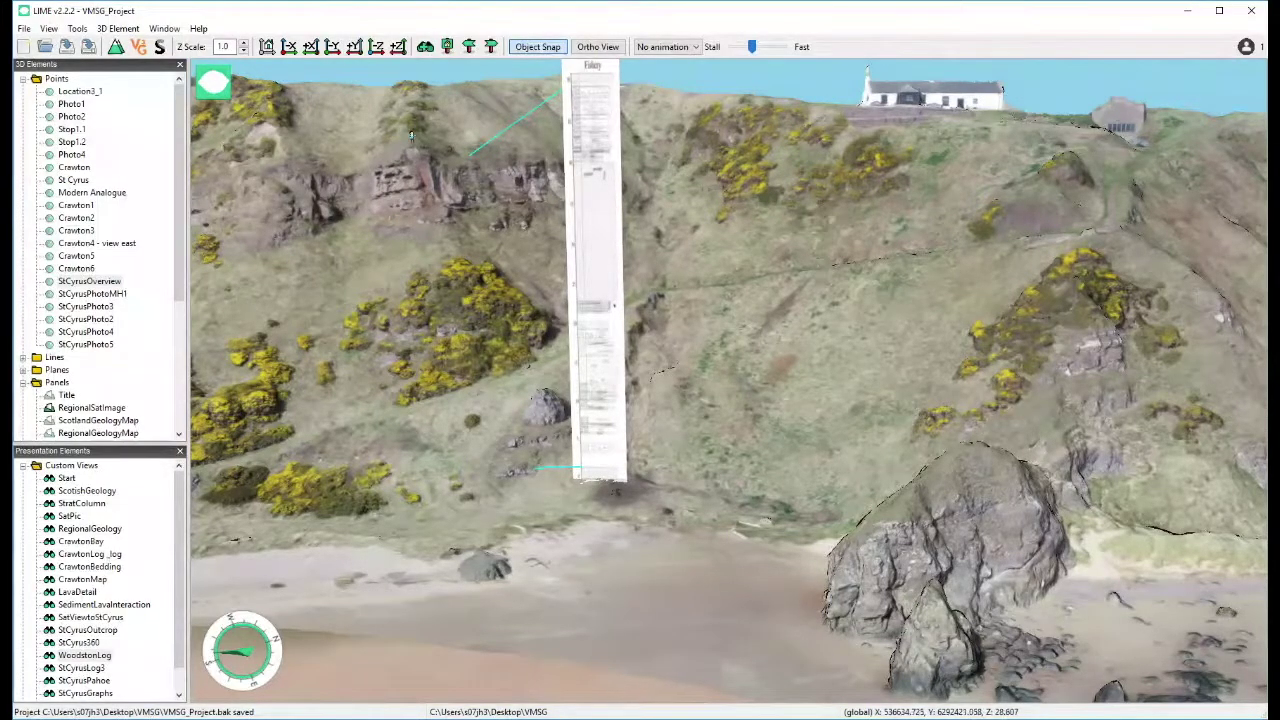
Fly to StCyrusLog3 and zoom to frame the 'Tricky' log panel and 5m scale bar
{"action": "right_click", "coordinate": [95, 668]}
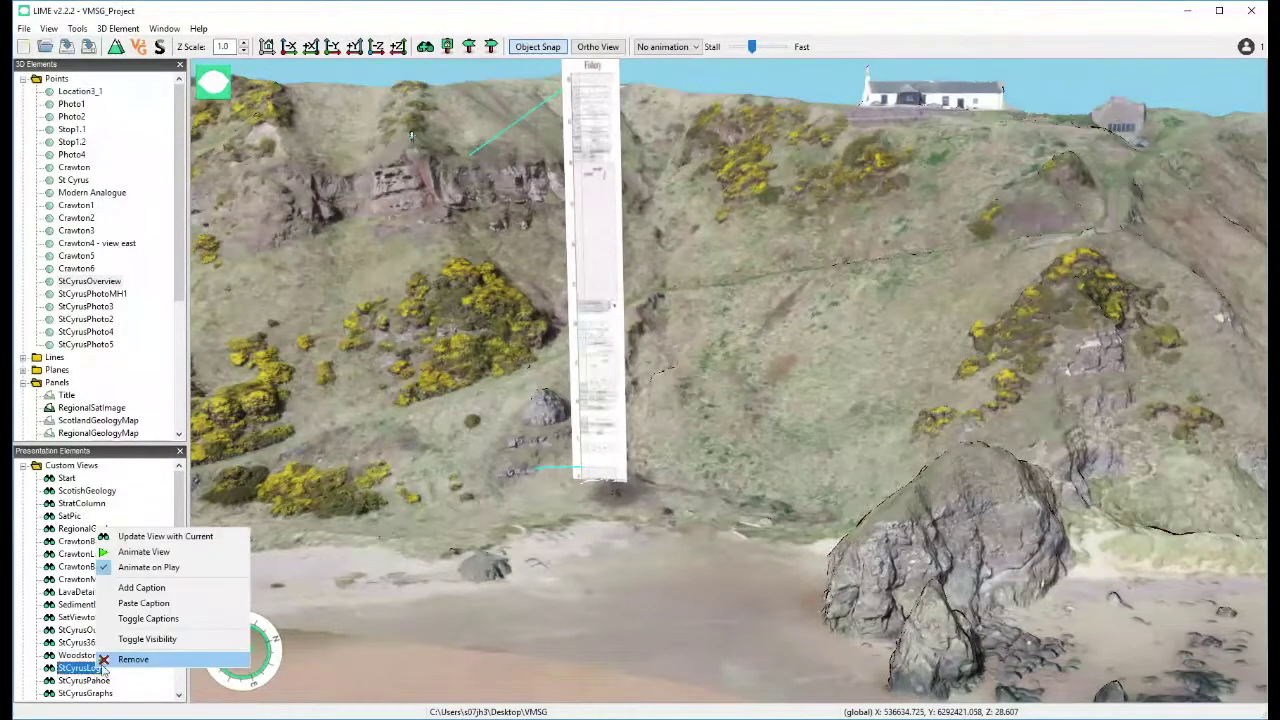
{"action": "left_click", "coordinate": [150, 552]}
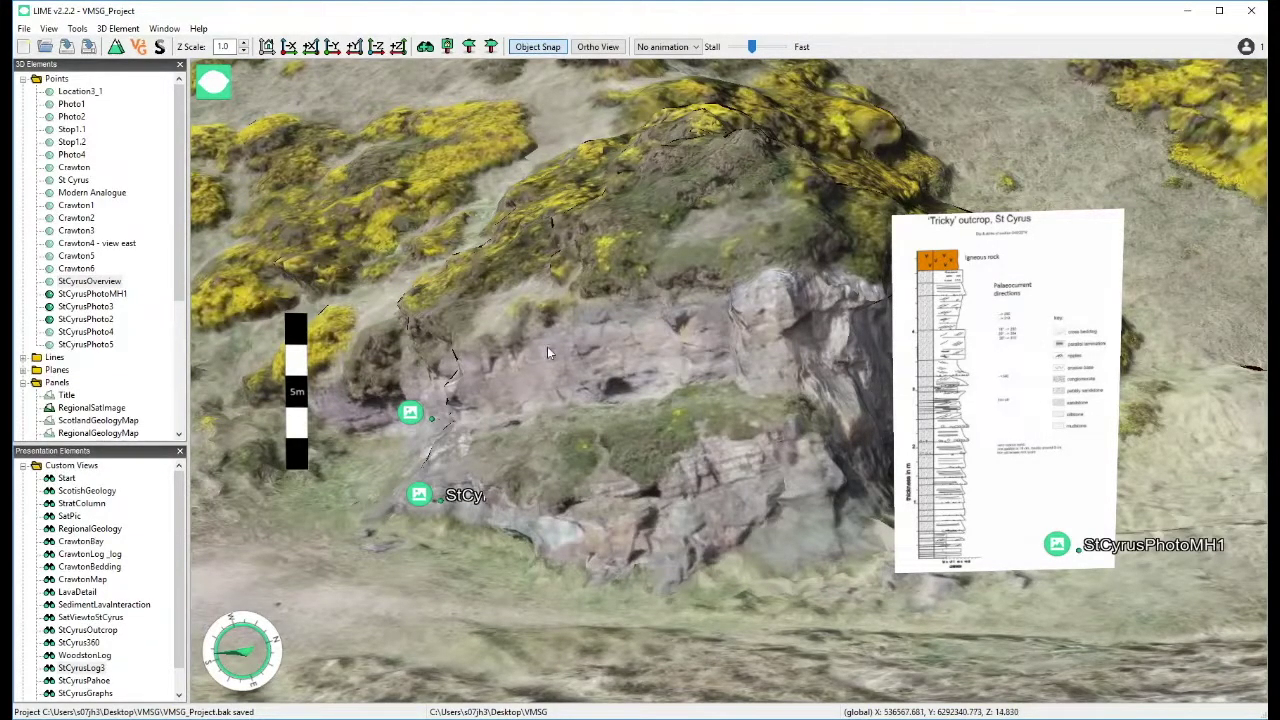
{"action": "left_click_drag", "start_coordinate": [710, 343], "coordinate": [690, 341]}
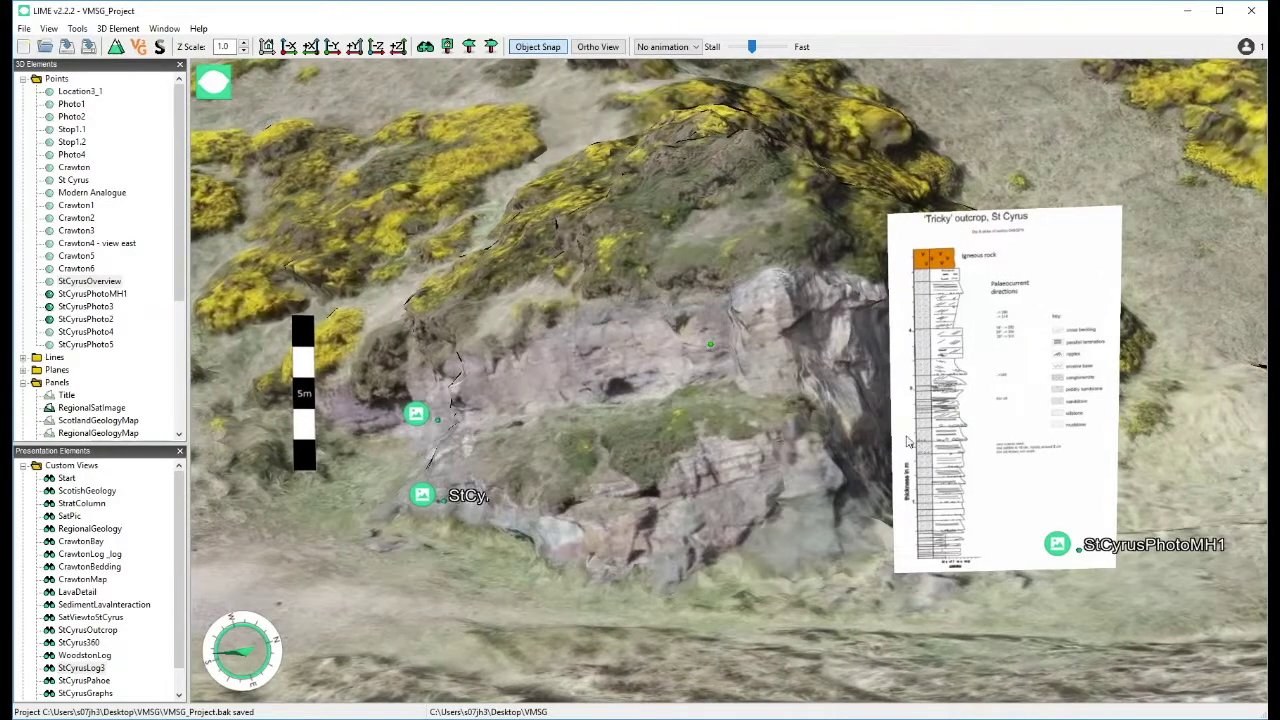
{"action": "scroll", "coordinate": [912, 435], "scroll_direction": "up", "scroll_amount": 3}
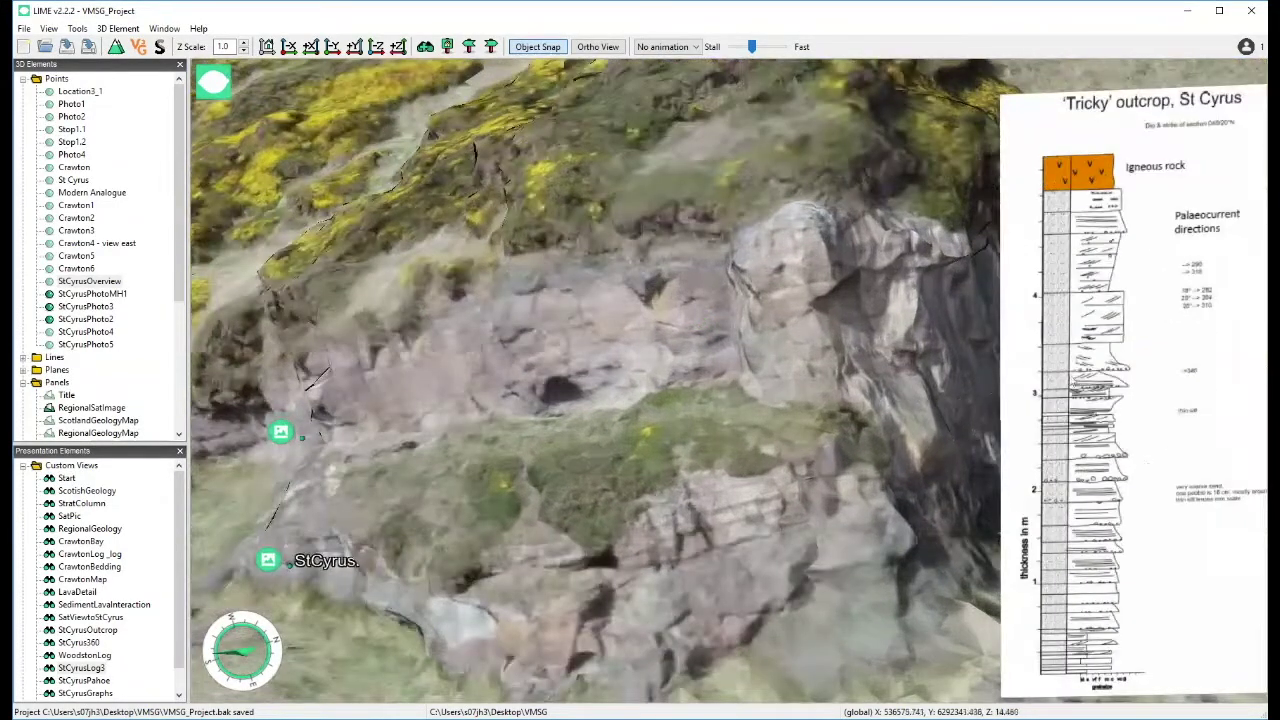
{"action": "scroll", "coordinate": [1073, 345], "scroll_direction": "down", "scroll_amount": 2}
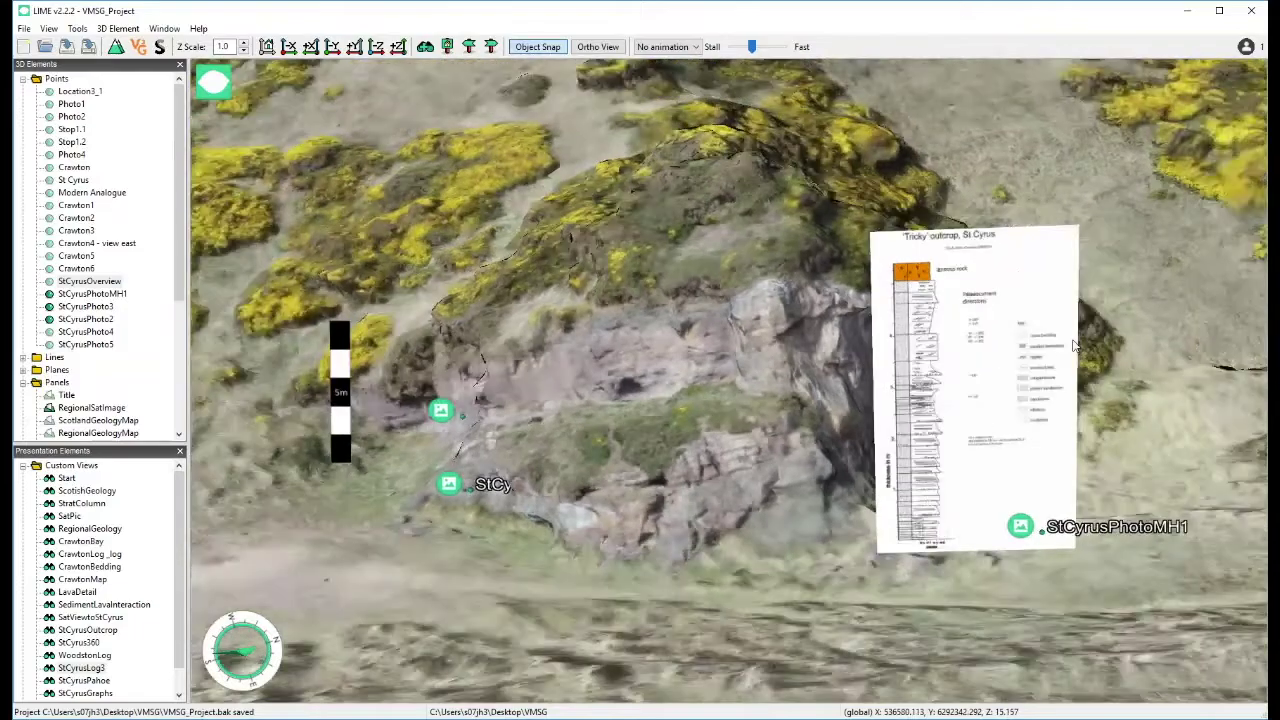
{"action": "scroll", "coordinate": [922, 327], "scroll_direction": "up", "scroll_amount": 1}
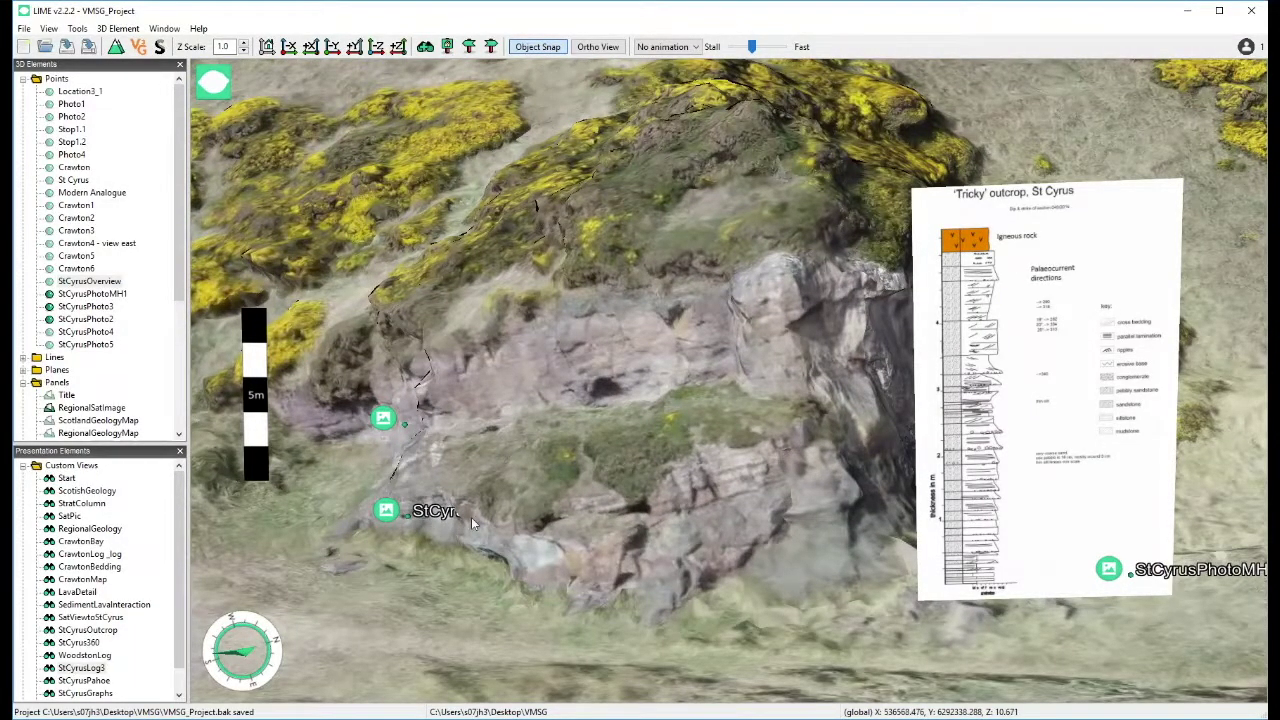
{"action": "left_click", "coordinate": [386, 512]}
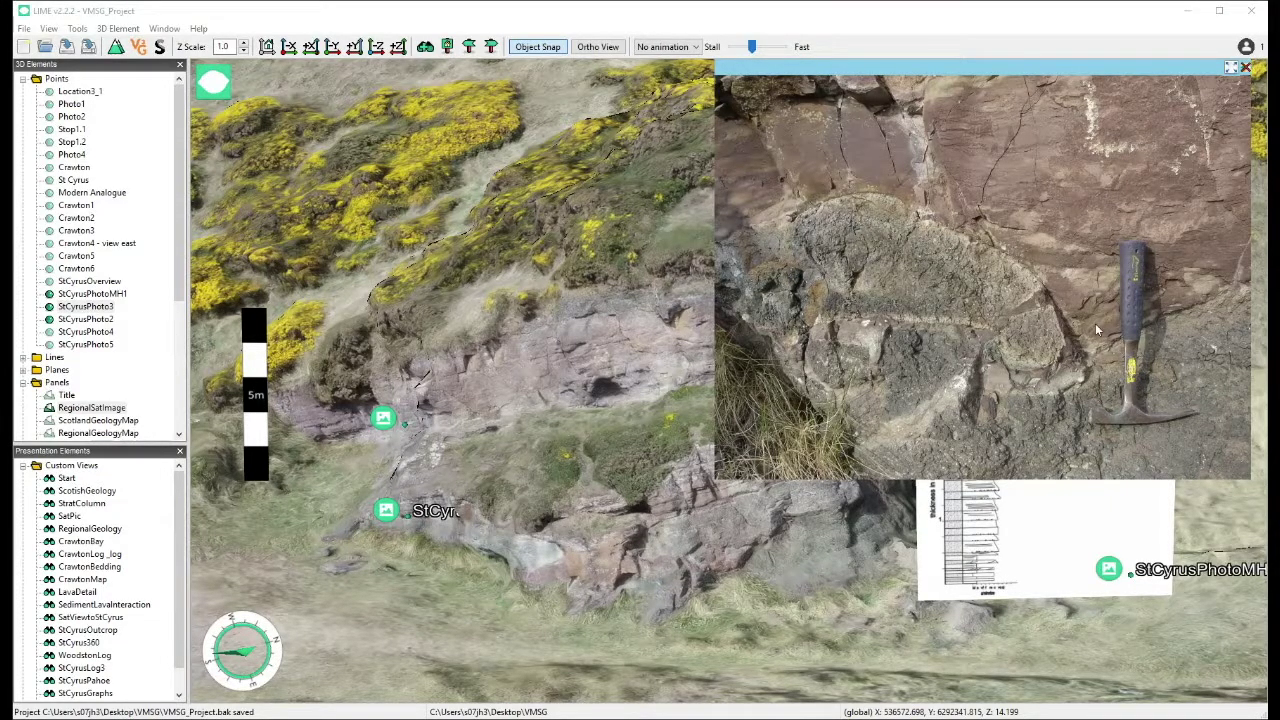
{"action": "left_click", "coordinate": [1245, 67]}
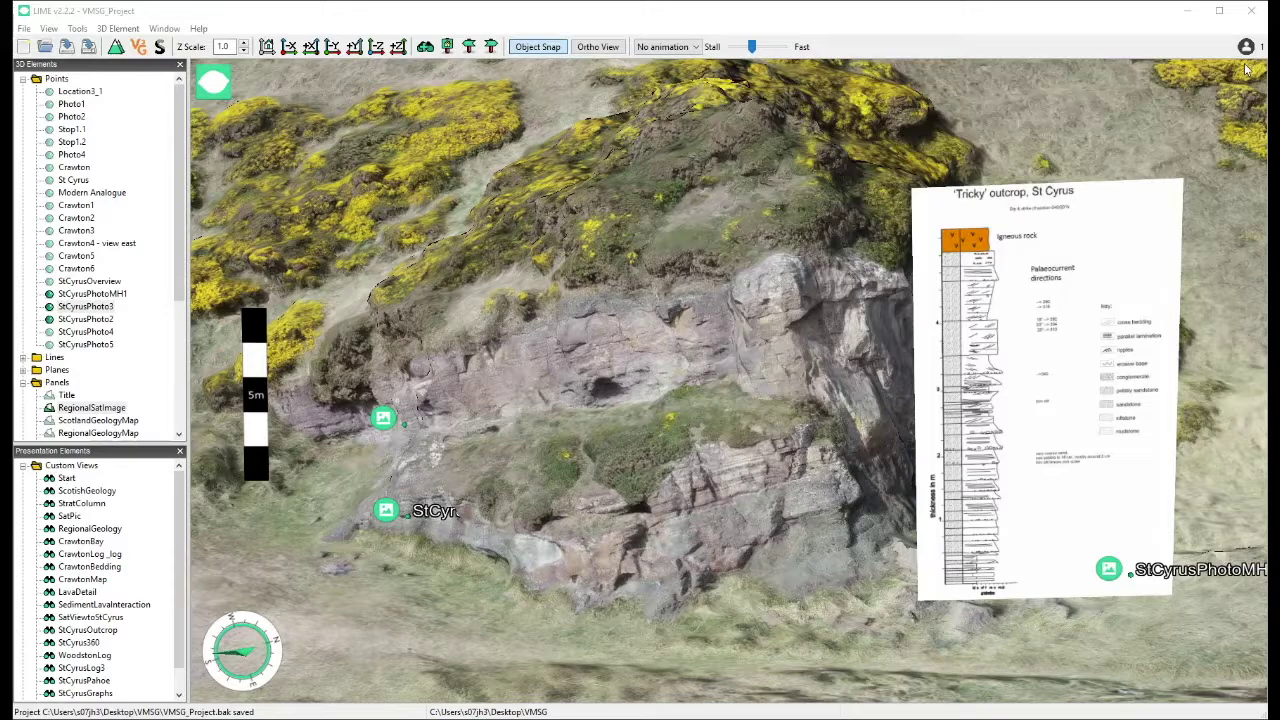
{"action": "left_click", "coordinate": [384, 418]}
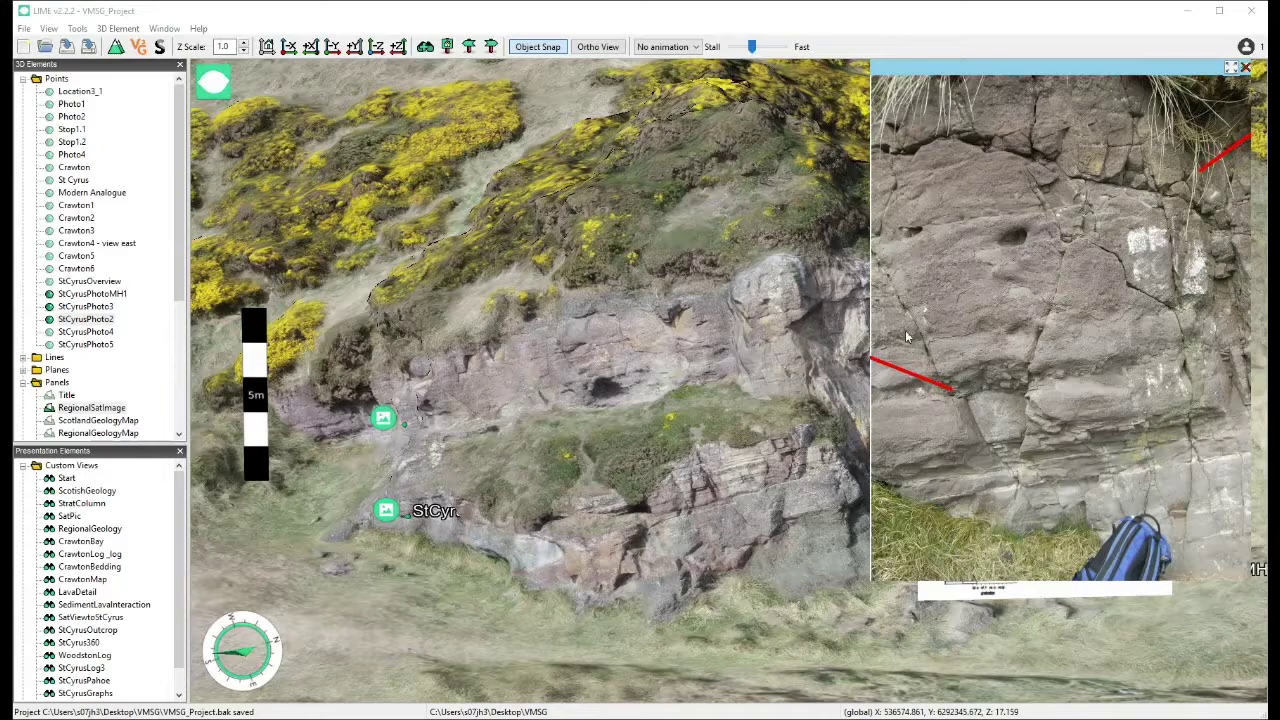
{"action": "left_click", "coordinate": [1245, 67]}
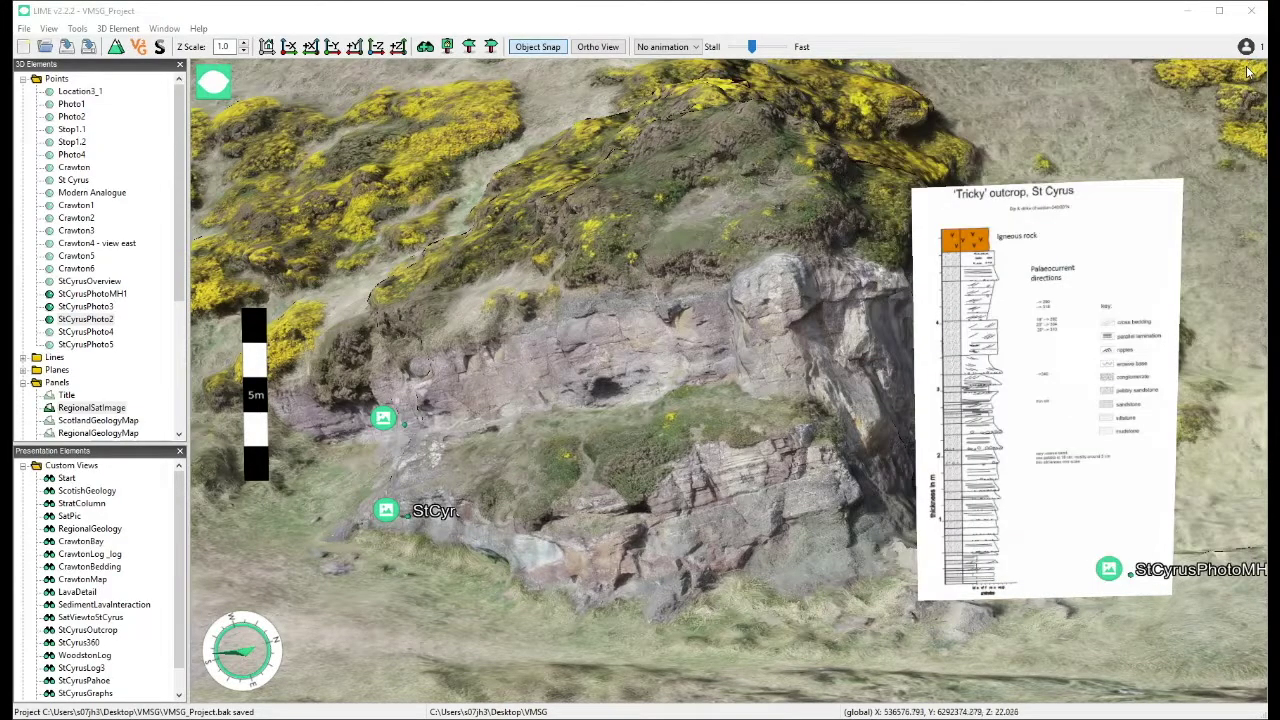
{"action": "left_click", "coordinate": [1108, 570]}
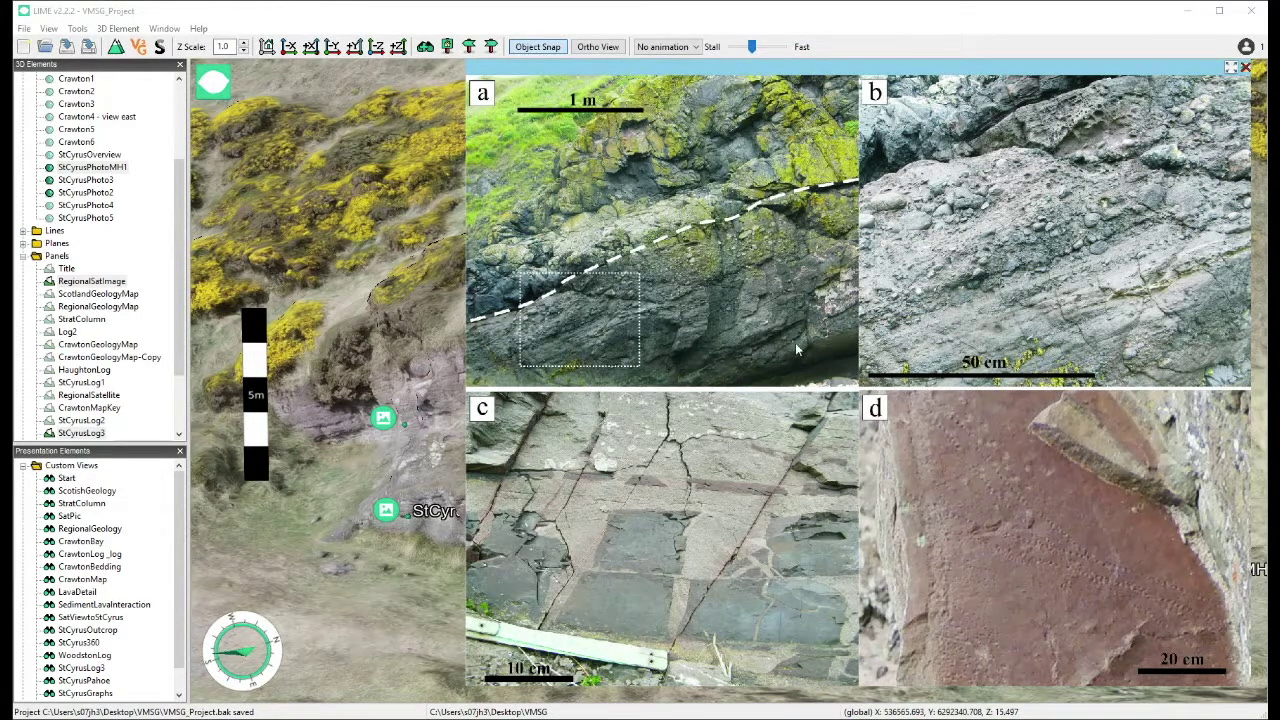
{"action": "left_click", "coordinate": [1245, 68]}
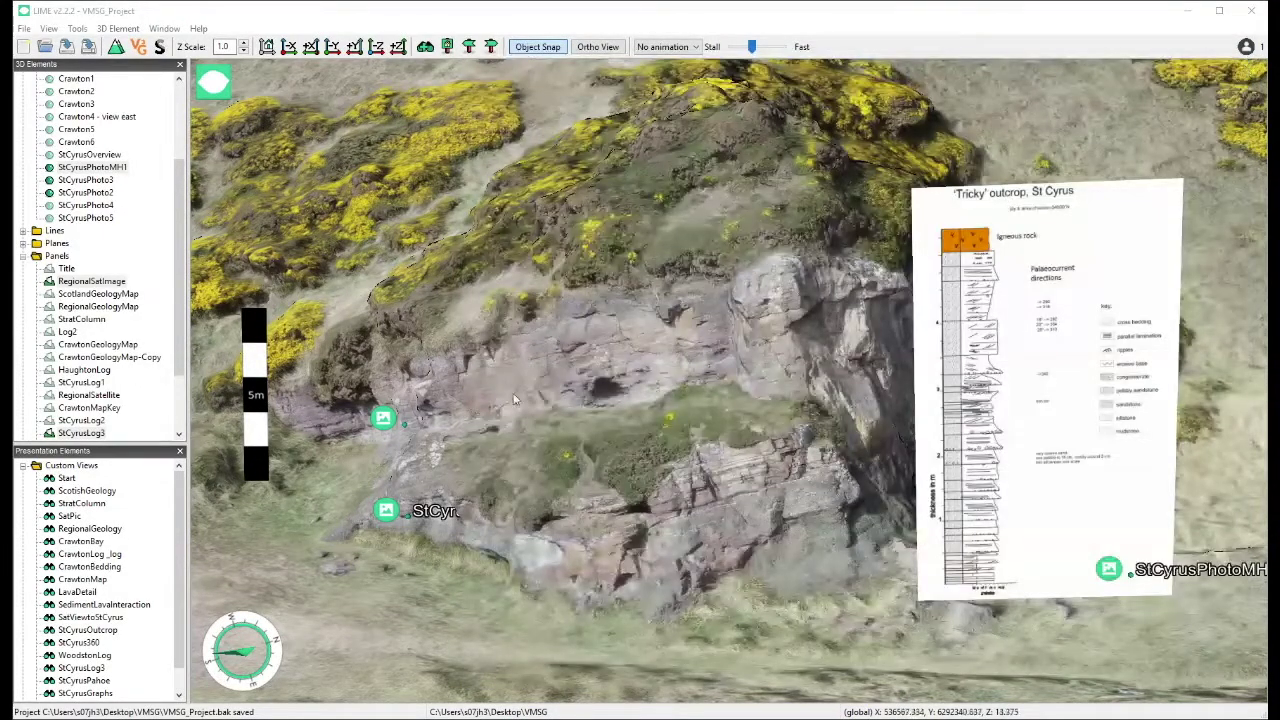
Fly to the StCyrusPahoe view, then view and close the StCyrusPhoto4 photo
{"action": "right_click", "coordinate": [86, 681]}
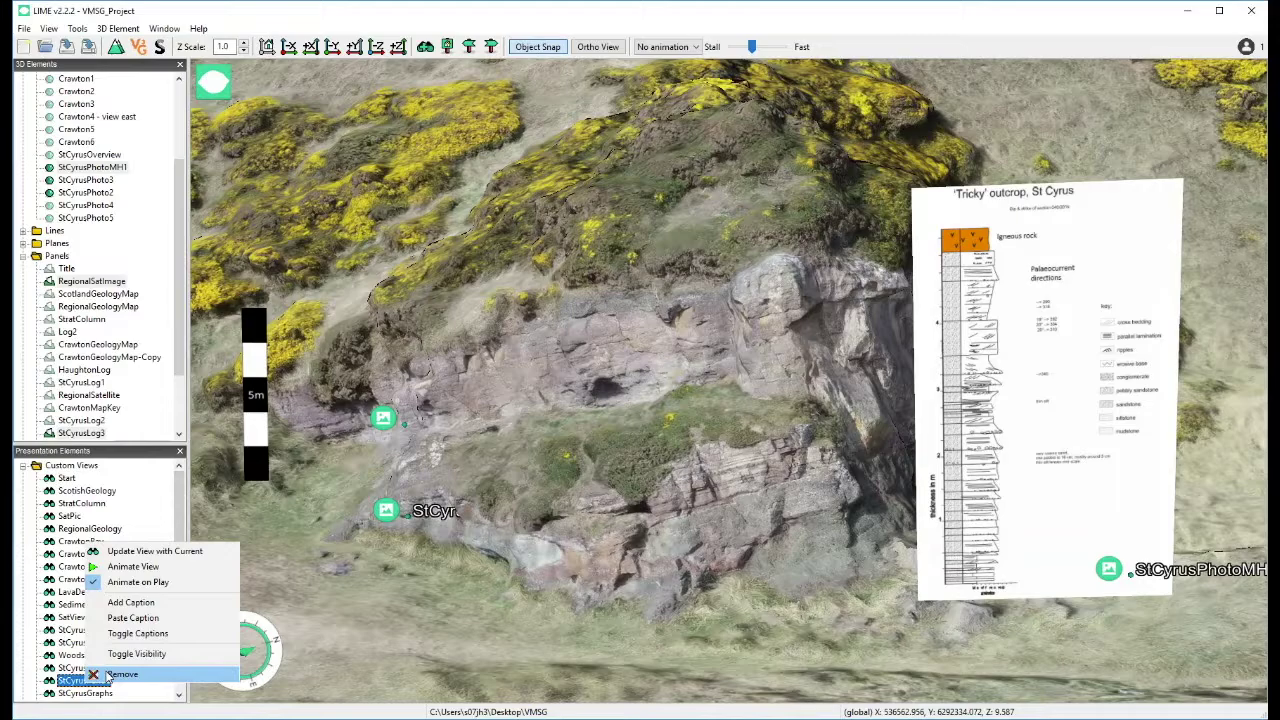
{"action": "left_click", "coordinate": [112, 676]}
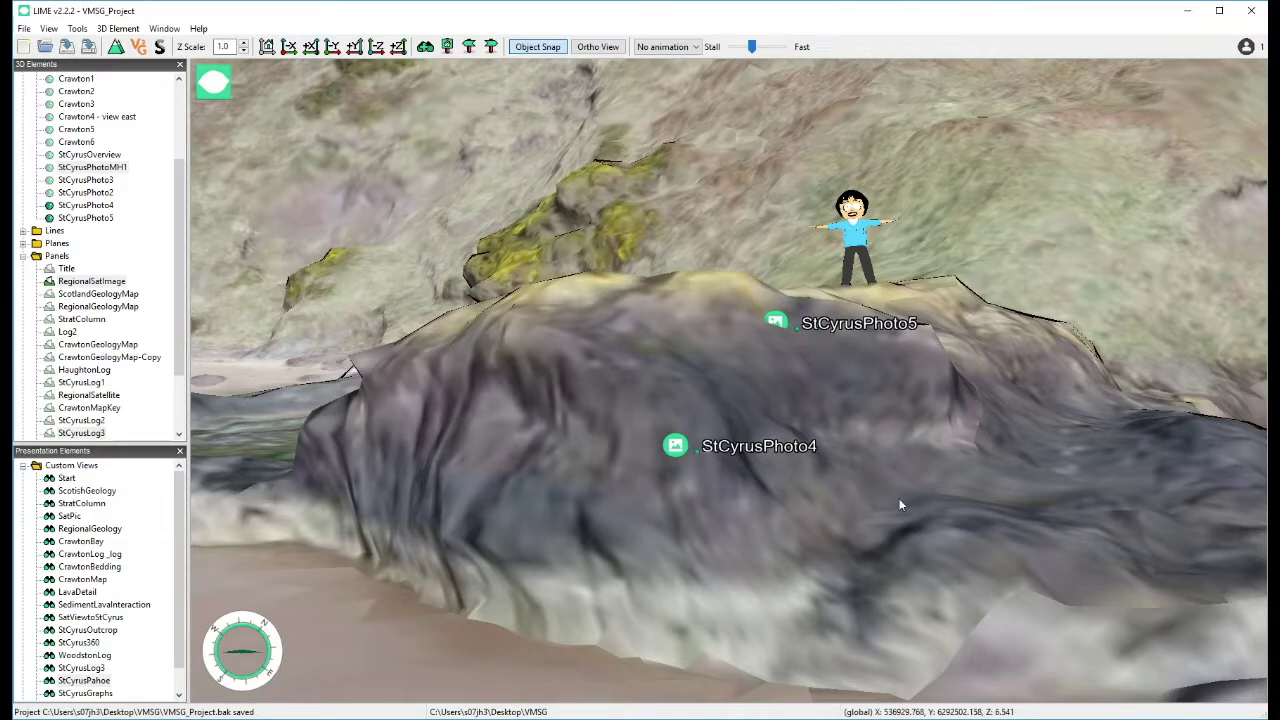
{"action": "left_click", "coordinate": [679, 452]}
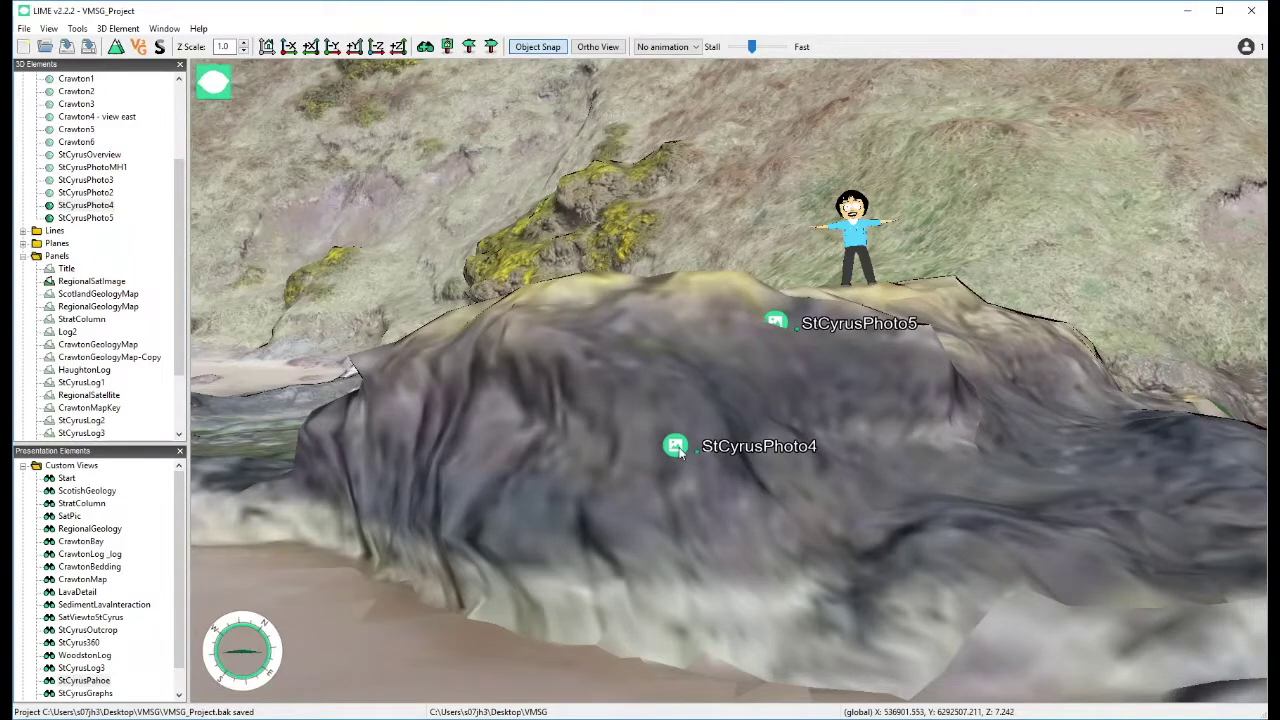
{"action": "left_click", "coordinate": [679, 452]}
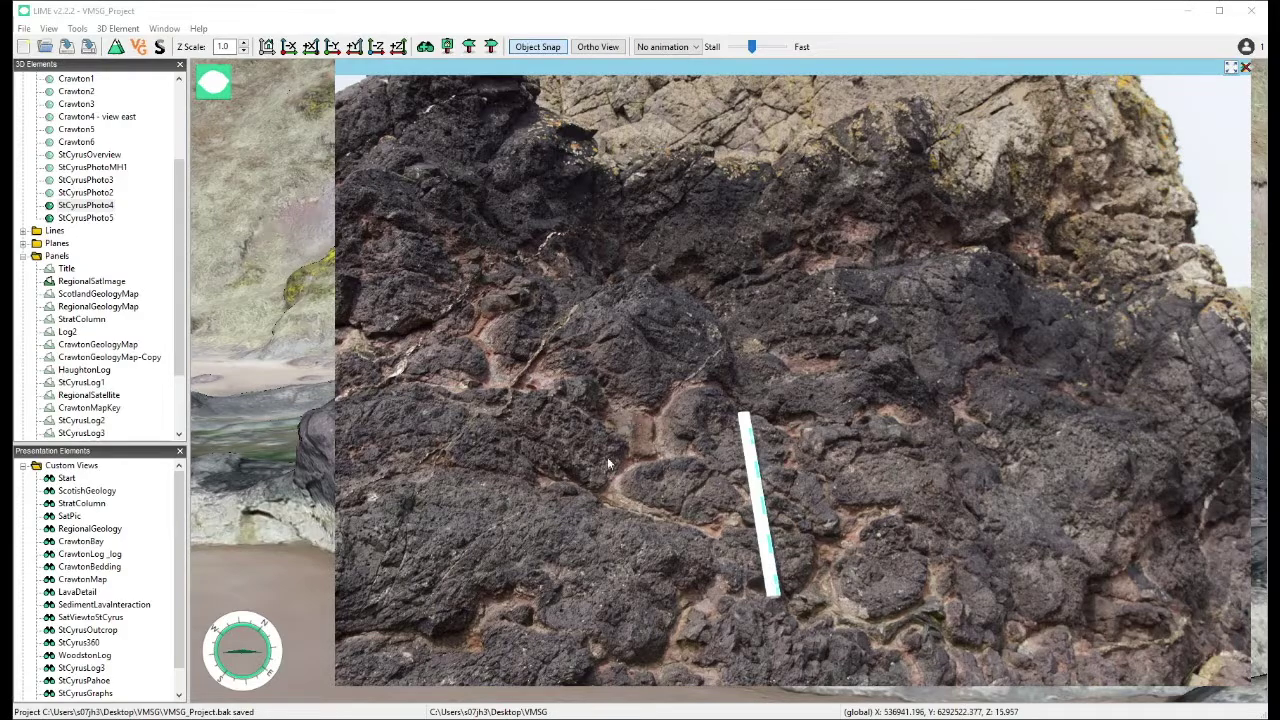
{"action": "left_click", "coordinate": [1246, 67]}
View and close the StCyrusPhoto5 close-up, then orbit along the beach cliffs
{"action": "left_click", "coordinate": [785, 323]}
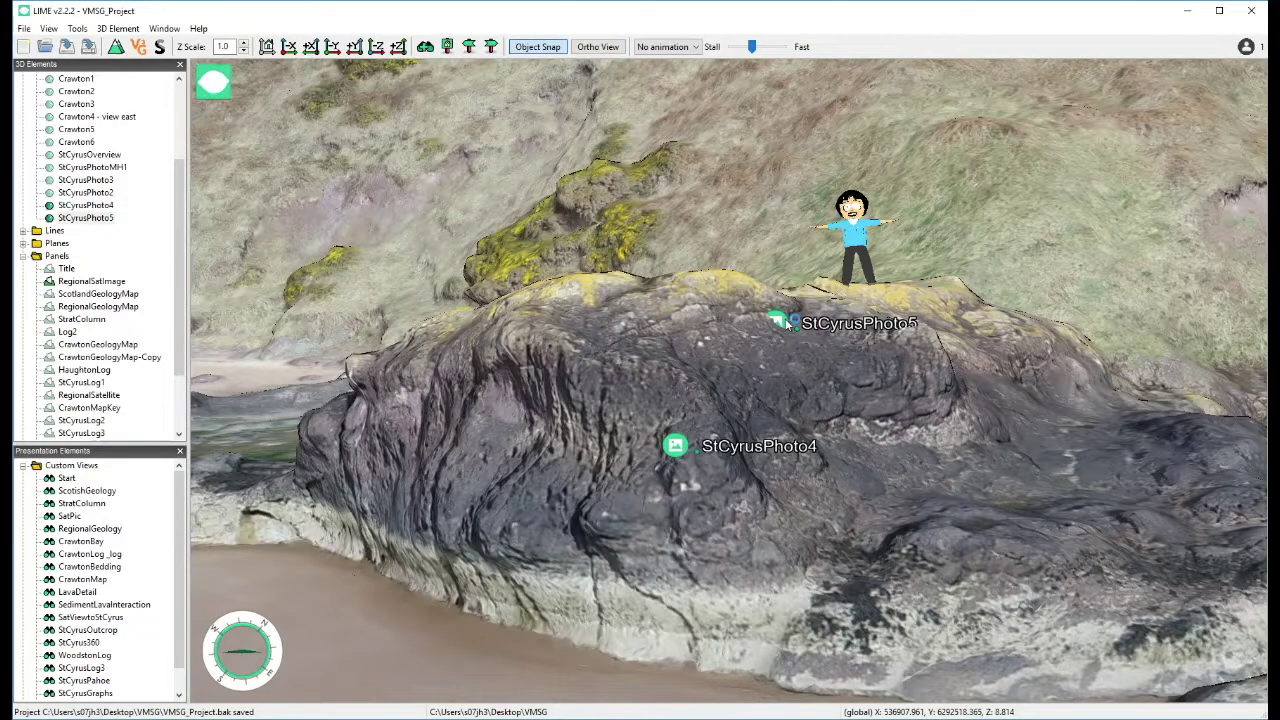
{"action": "left_click", "coordinate": [785, 323]}
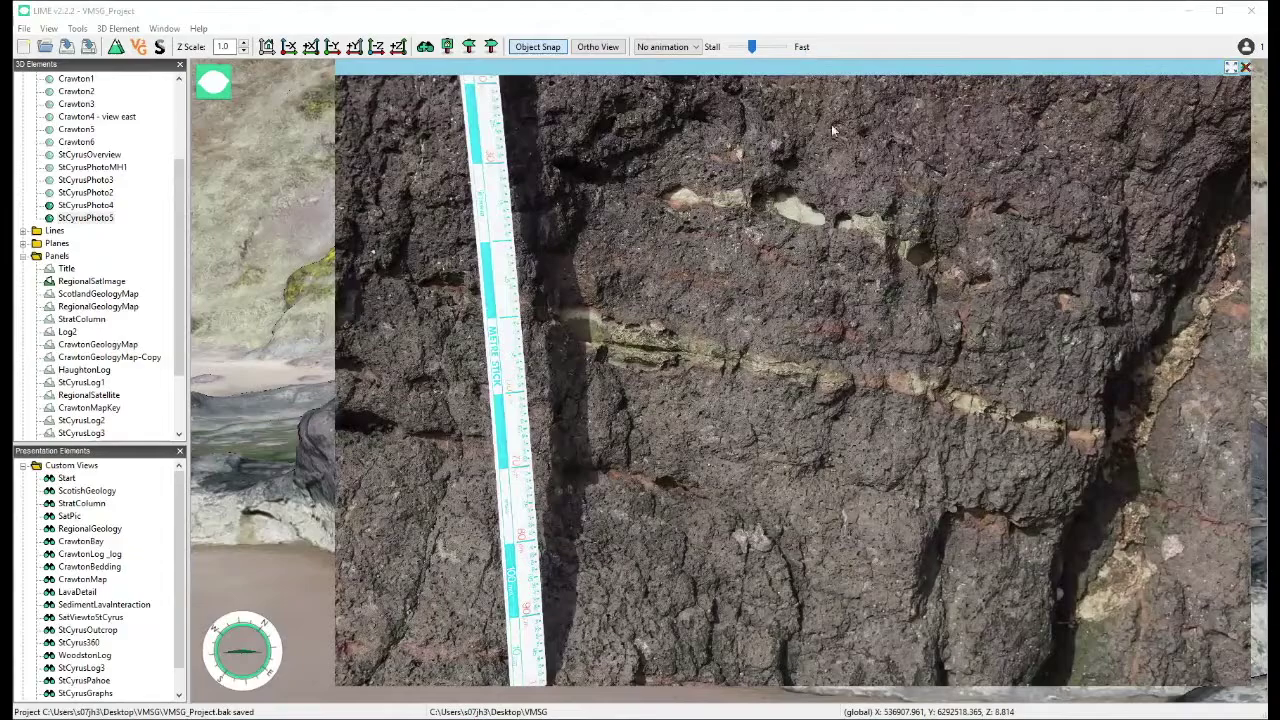
{"action": "left_click", "coordinate": [1246, 68]}
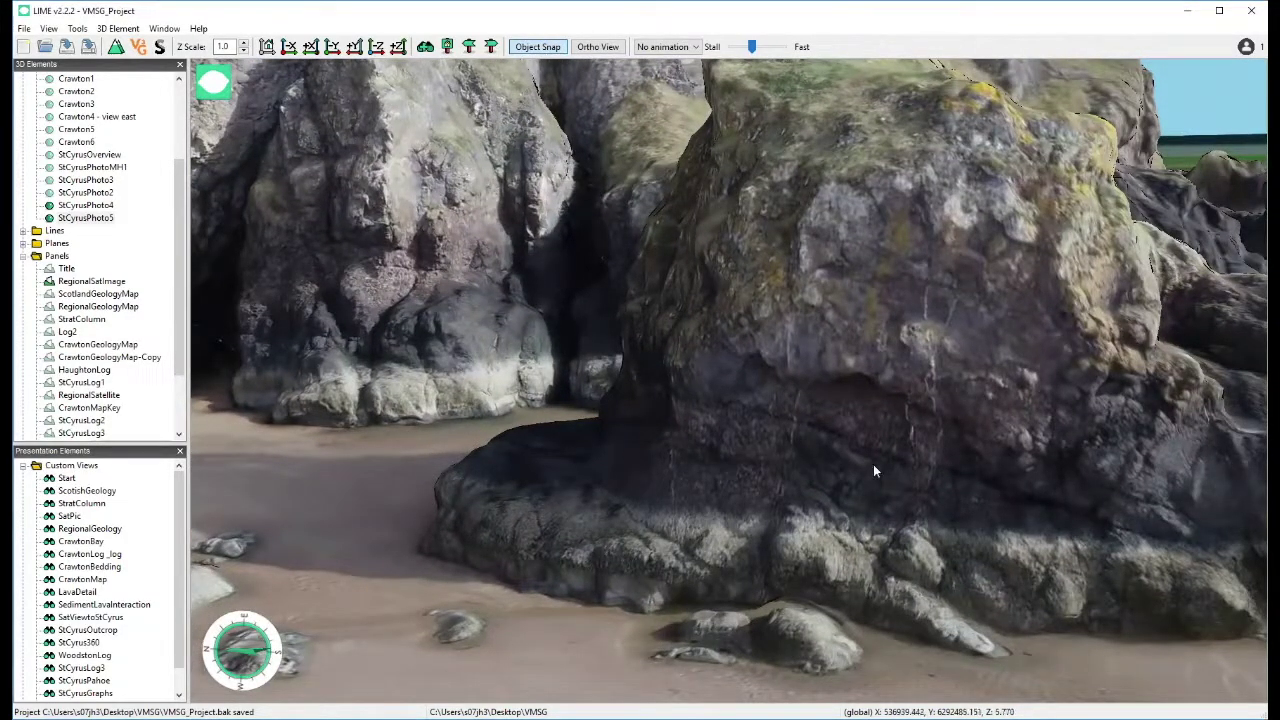
{"action": "left_click_drag", "start_coordinate": [746, 456], "coordinate": [681, 488]}
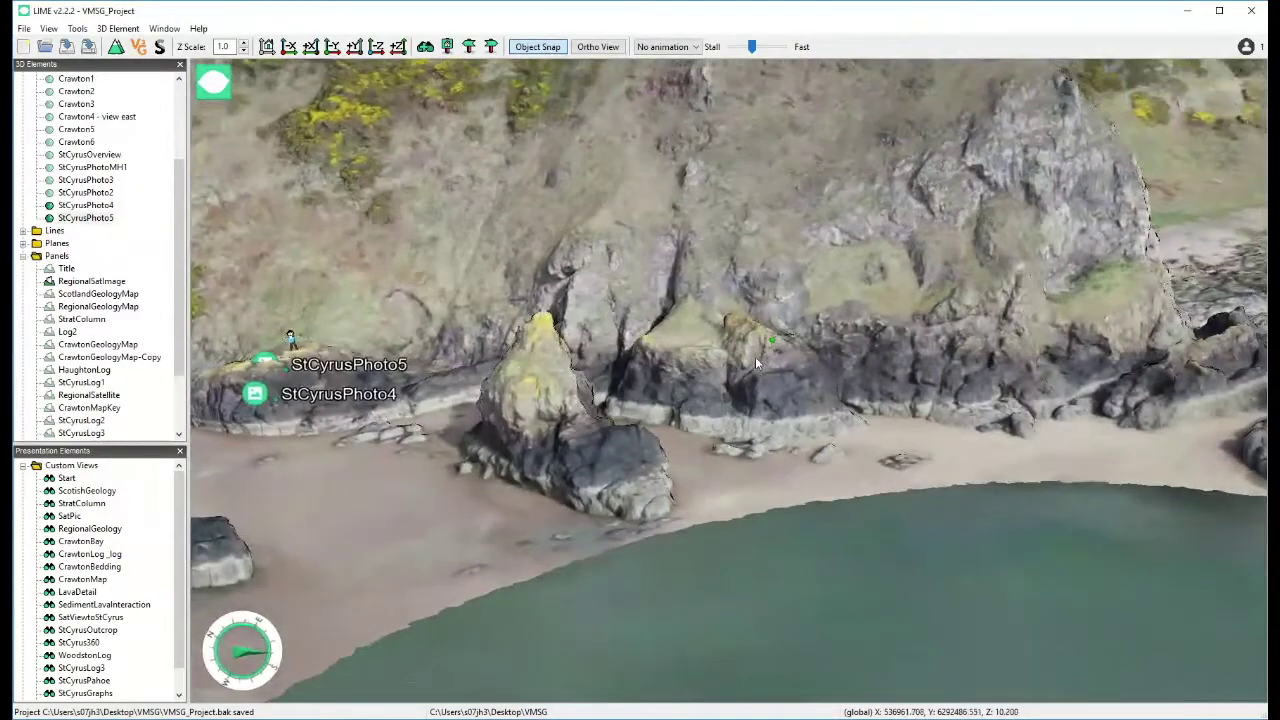
{"action": "scroll", "coordinate": [78, 616], "scroll_direction": "down", "scroll_amount": 1}
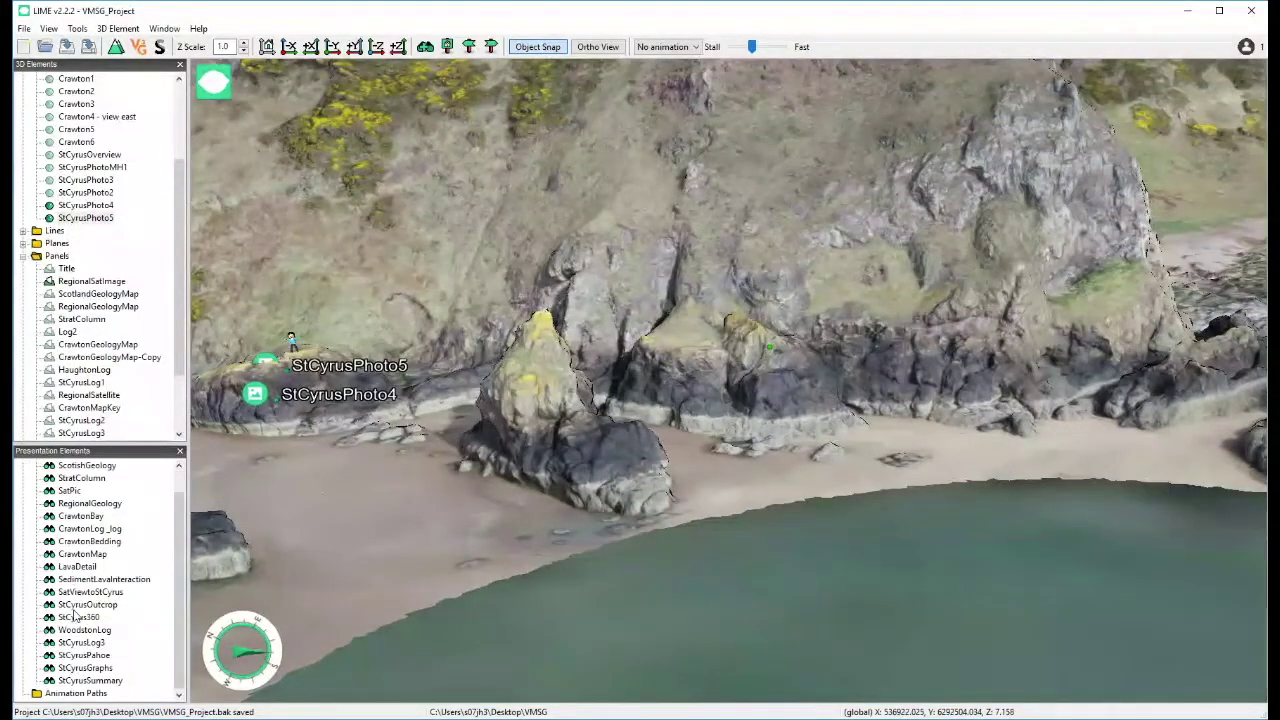
Animate to the StCyrusGraphs view and move closer to the a–c lava graph panel, including viscosity against 10000/T
{"action": "right_click", "coordinate": [98, 667]}
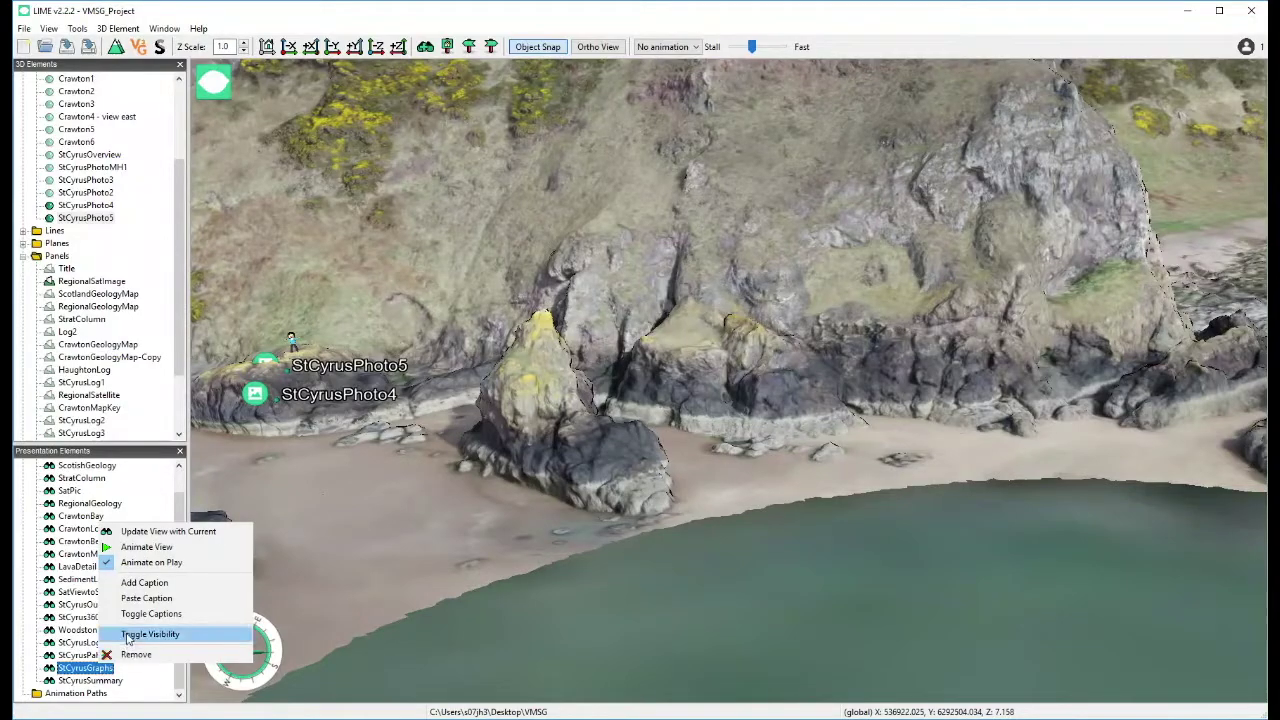
{"action": "left_click", "coordinate": [168, 548]}
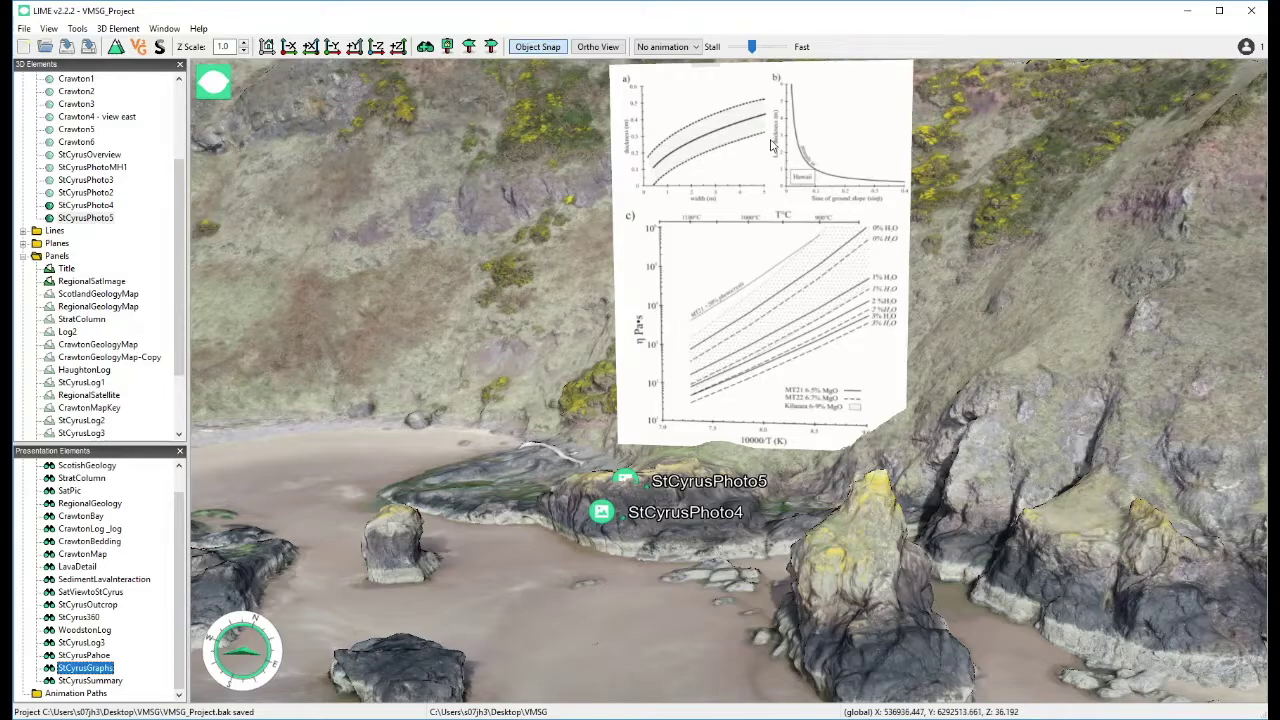
{"action": "left_click_drag", "start_coordinate": [930, 415], "coordinate": [985, 428]}
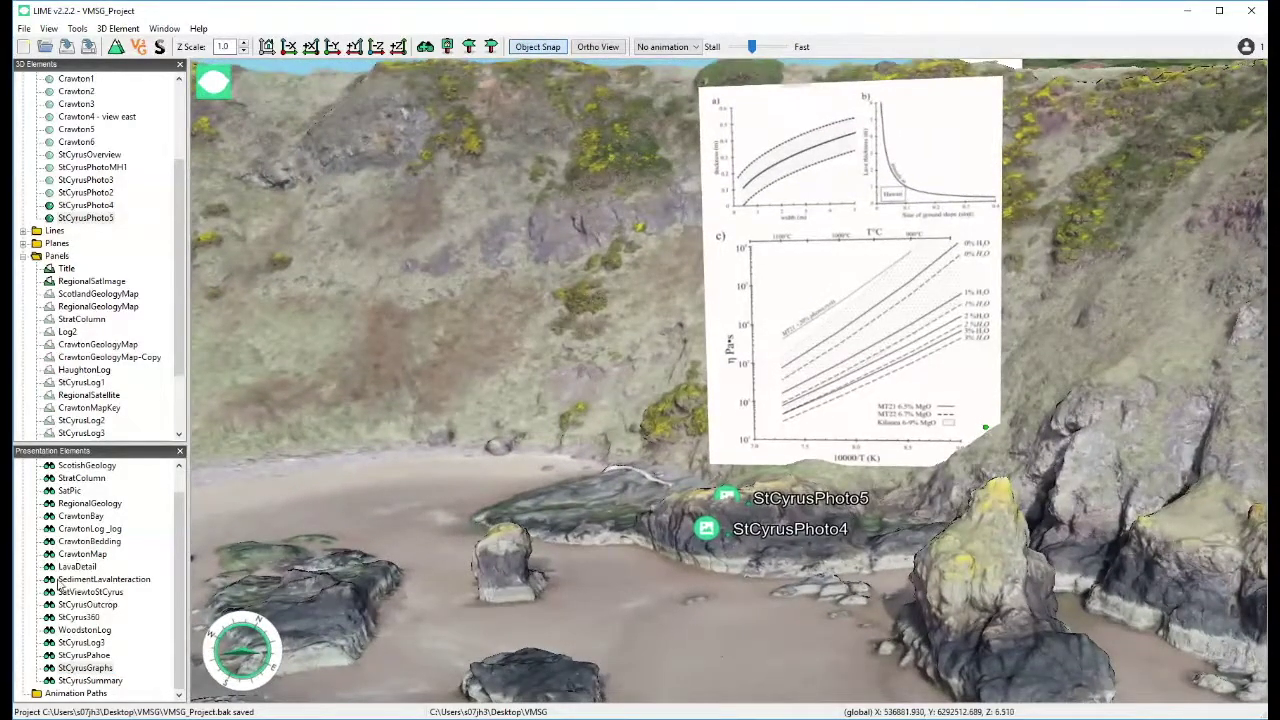
Animate to StCyrusSummary and zoom on the site map marking Woodston Fishery, pahoehoe field and lava tubes
{"action": "right_click", "coordinate": [88, 681]}
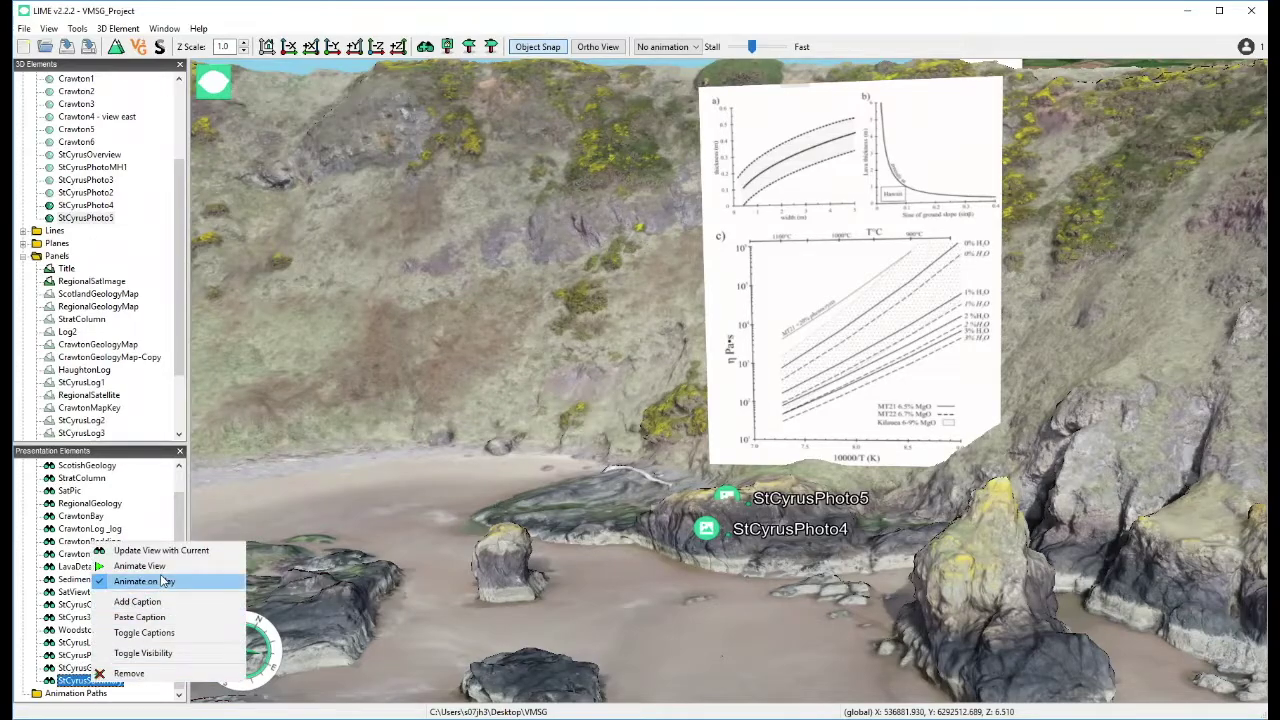
{"action": "left_click", "coordinate": [160, 566]}
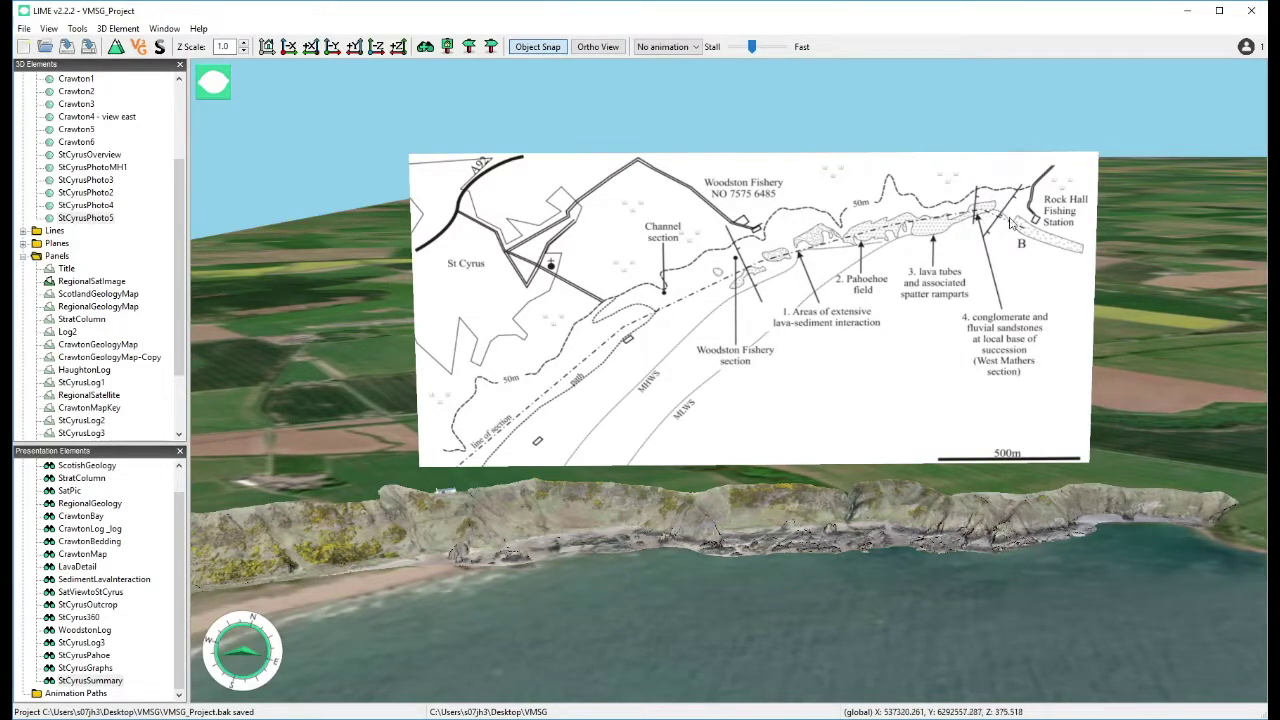
{"action": "scroll", "coordinate": [1066, 480], "scroll_direction": "down", "scroll_amount": 2}
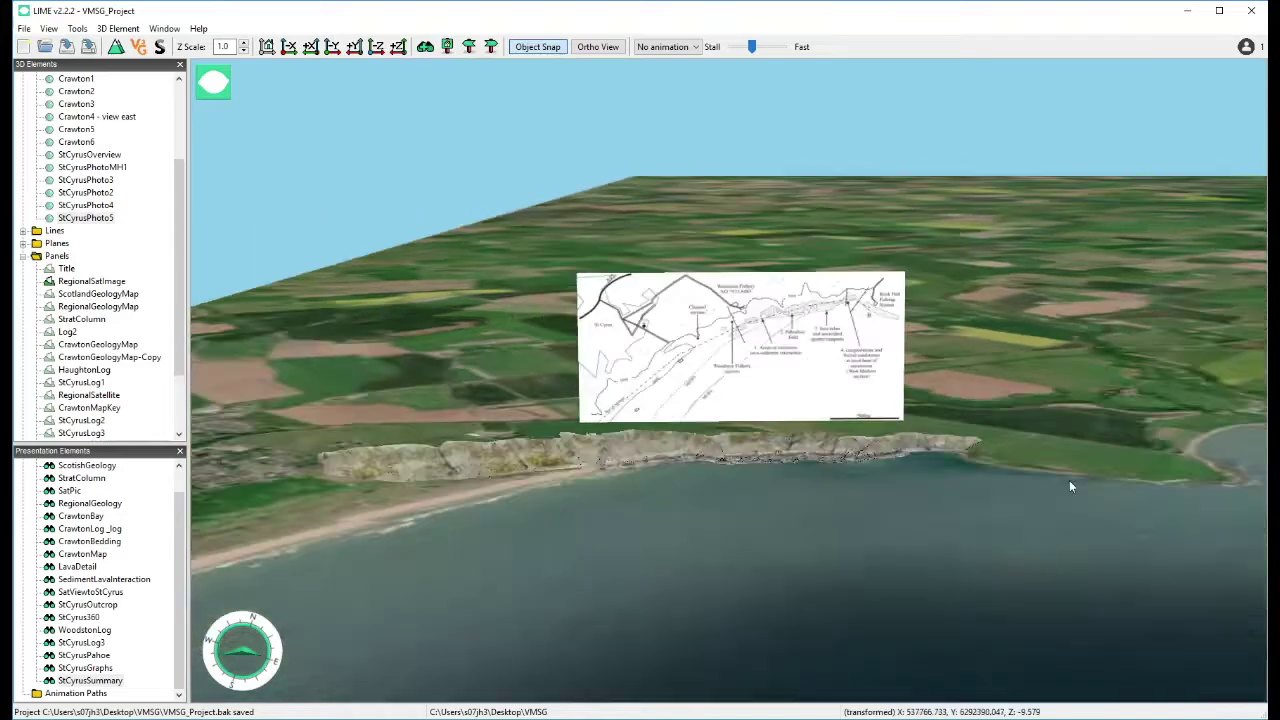
{"action": "scroll", "coordinate": [1069, 473], "scroll_direction": "down", "scroll_amount": 2}
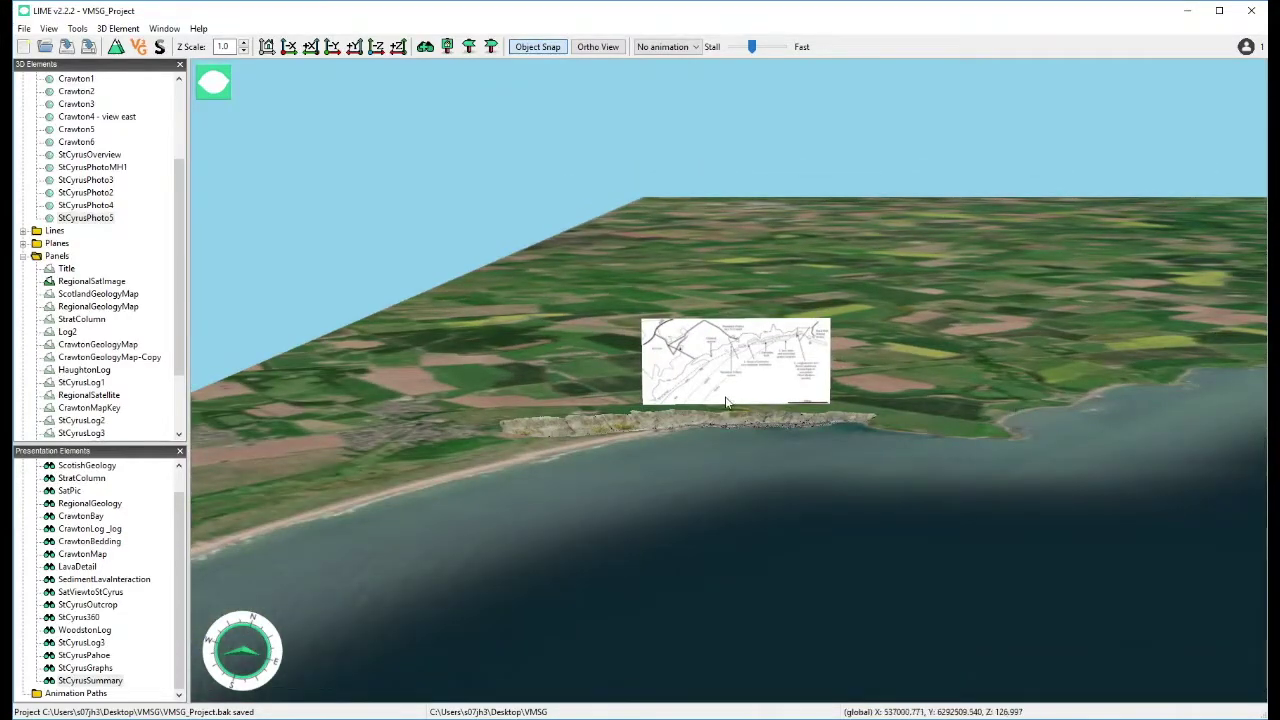
{"action": "scroll", "coordinate": [800, 423], "scroll_direction": "up", "scroll_amount": 5}
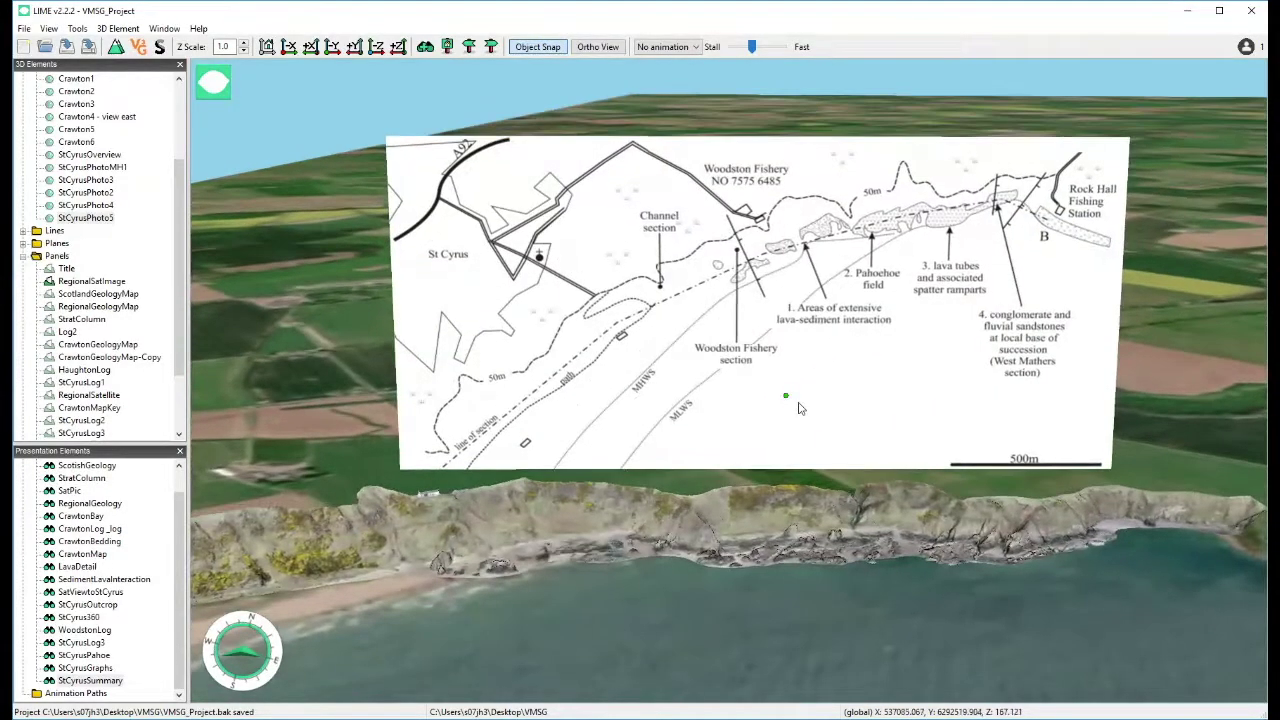
{"action": "scroll", "coordinate": [786, 400], "scroll_direction": "down", "scroll_amount": 2}
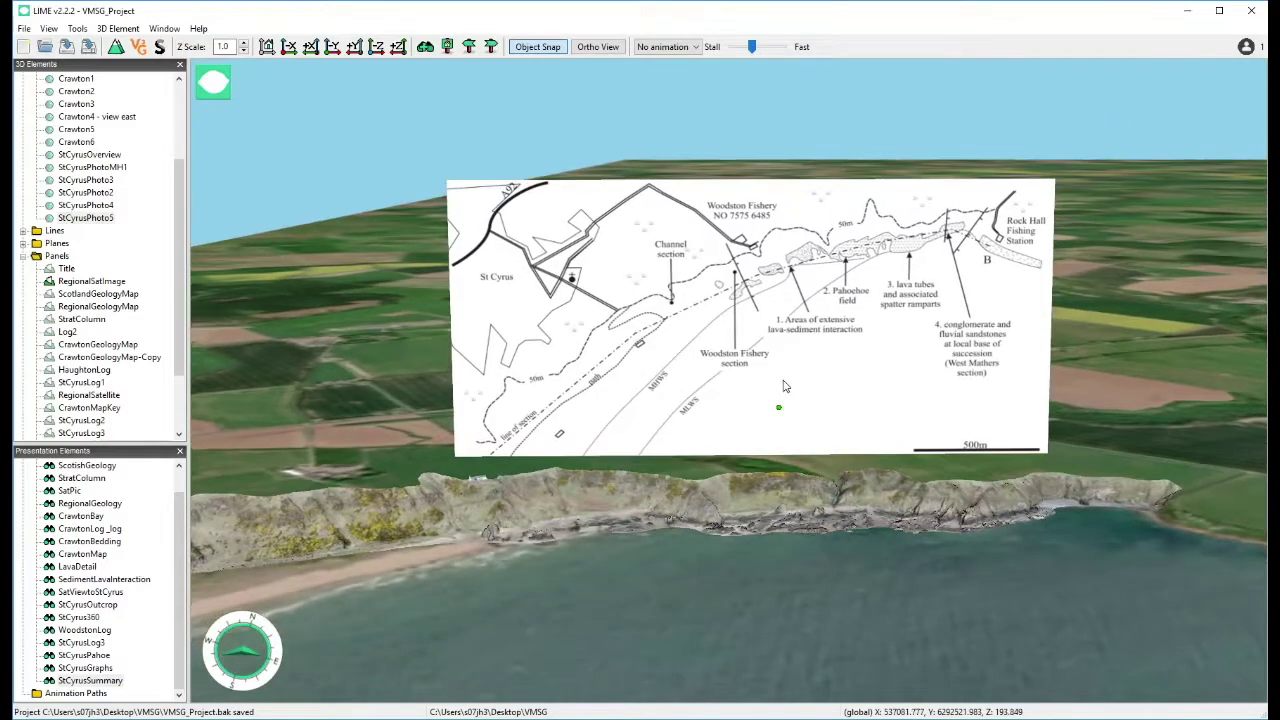
{"action": "scroll", "coordinate": [810, 390], "scroll_direction": "down", "scroll_amount": 1}
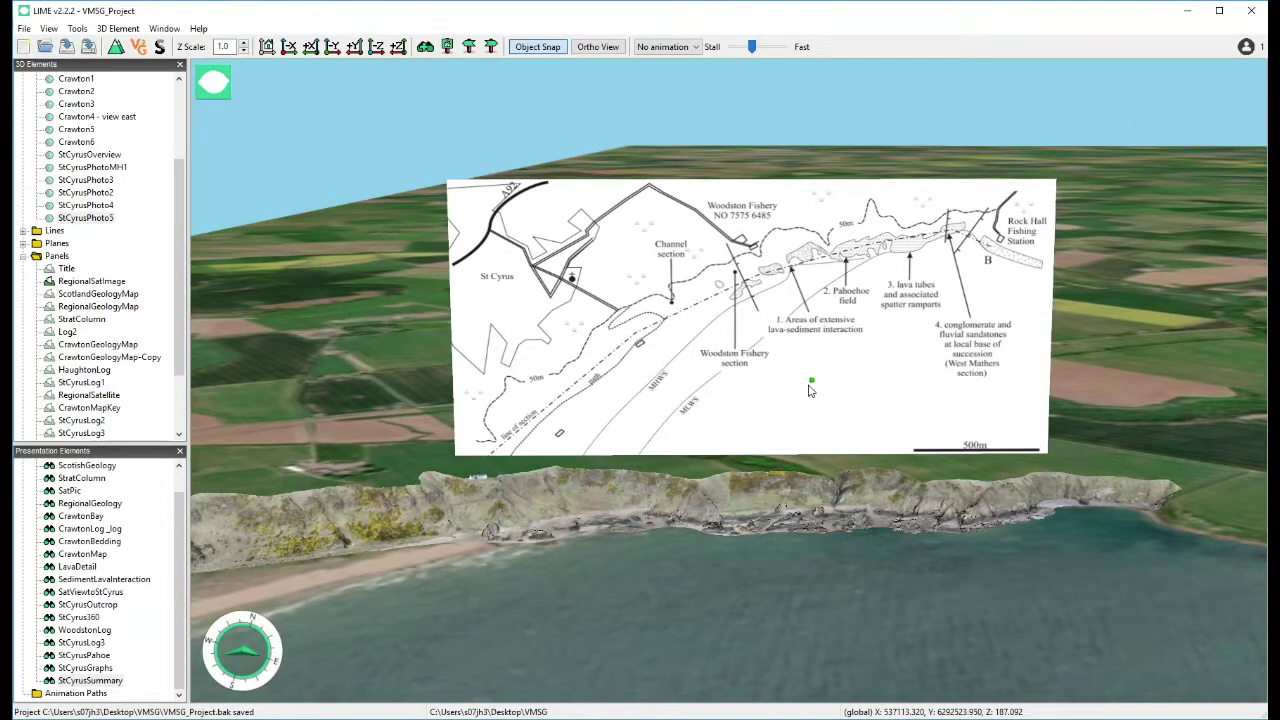